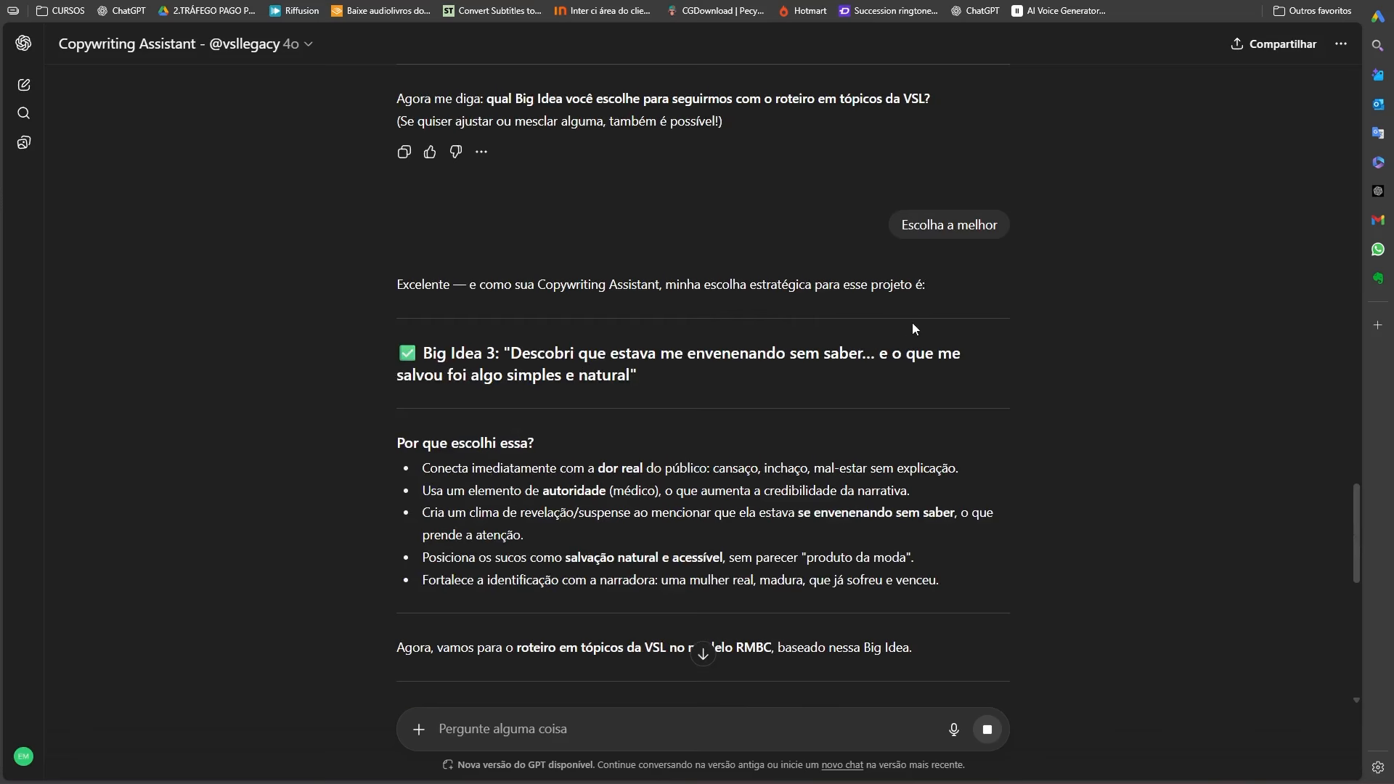
- Read the VSL outline for "Sucos para Vitalidade", from the chosen Big Idea through the unique mechanism of the solution
{"action": "scroll", "coordinate": [922, 323], "scroll_direction": "down", "scroll_amount": 2}
{"action": "scroll", "coordinate": [961, 317], "scroll_direction": "down", "scroll_amount": 2}
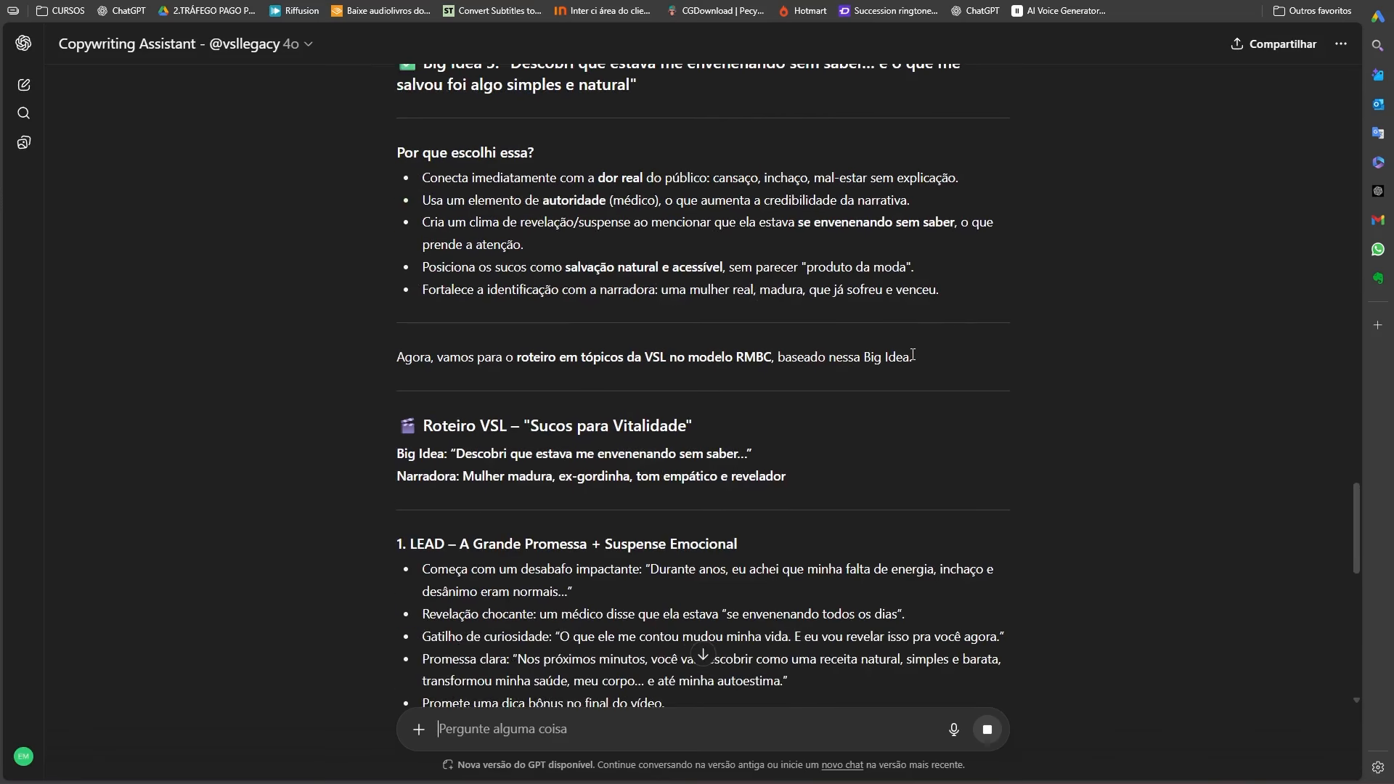
{"action": "scroll", "coordinate": [912, 354], "scroll_direction": "down", "scroll_amount": 2}
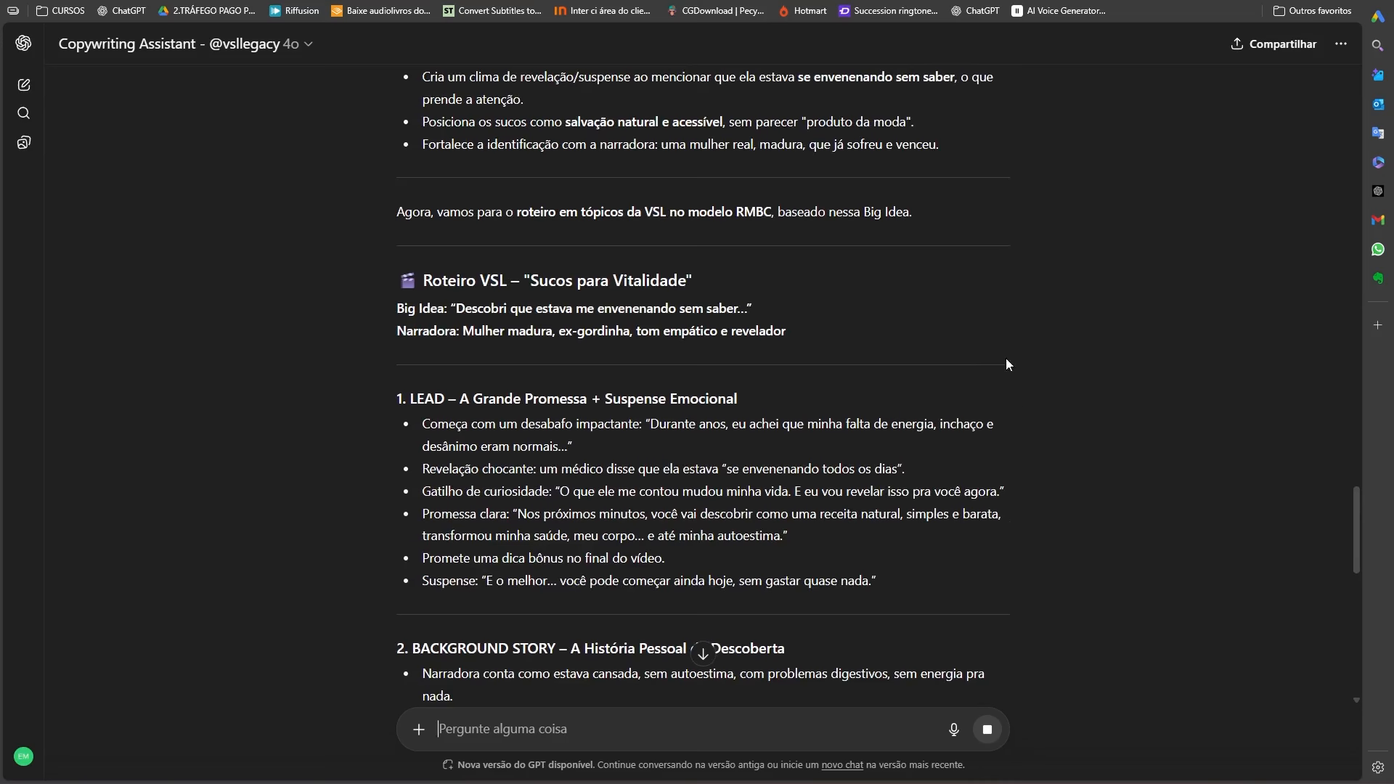
{"action": "scroll", "coordinate": [827, 367], "scroll_direction": "down", "scroll_amount": 1}
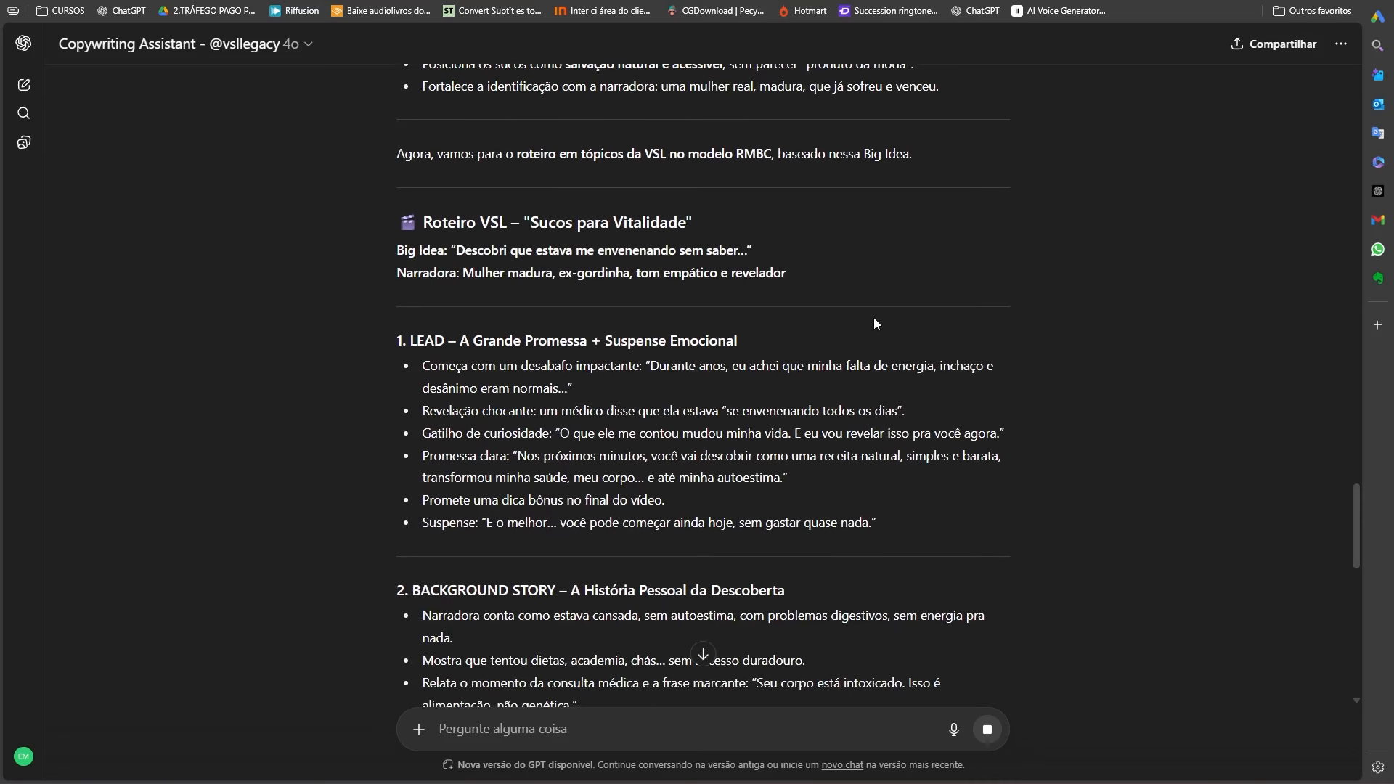
{"action": "scroll", "coordinate": [877, 319], "scroll_direction": "down", "scroll_amount": 1}
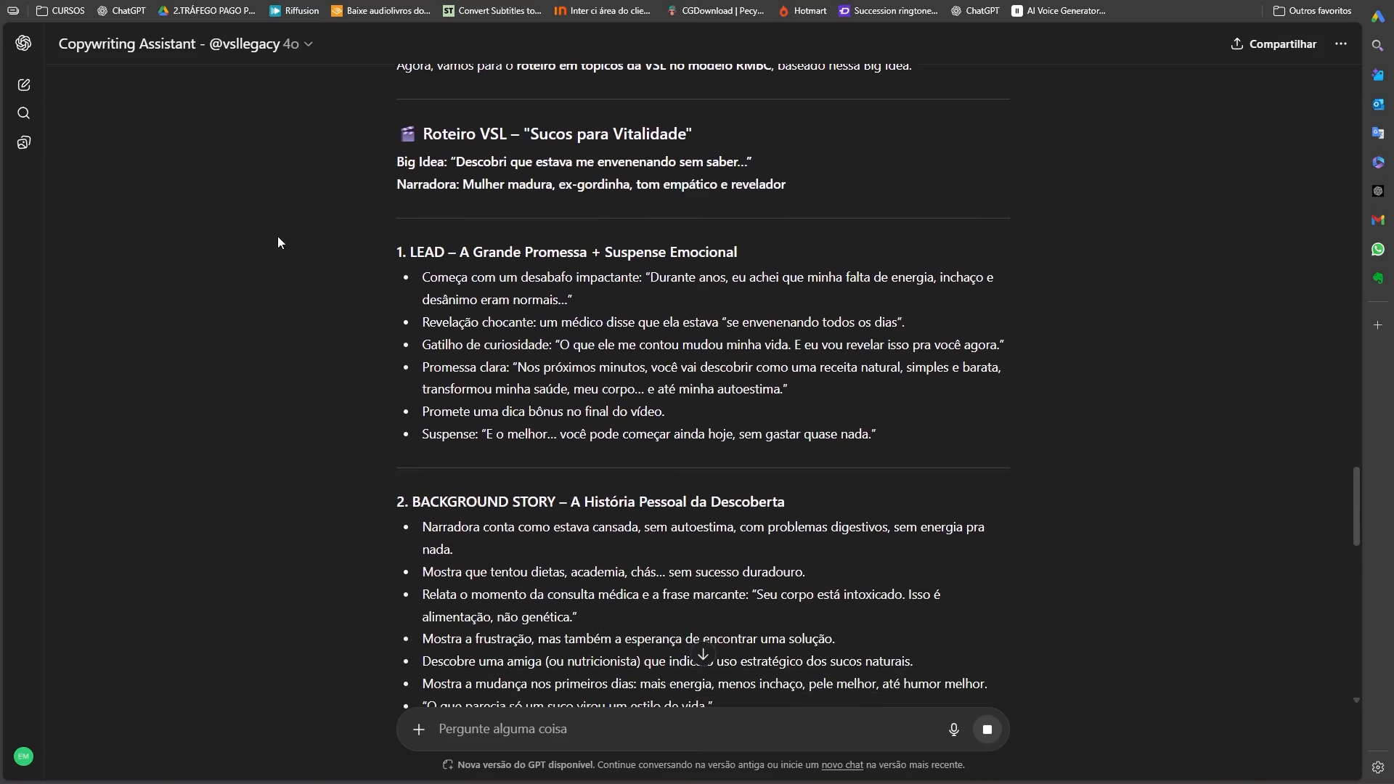
{"action": "scroll", "coordinate": [465, 290], "scroll_direction": "down", "scroll_amount": 2}
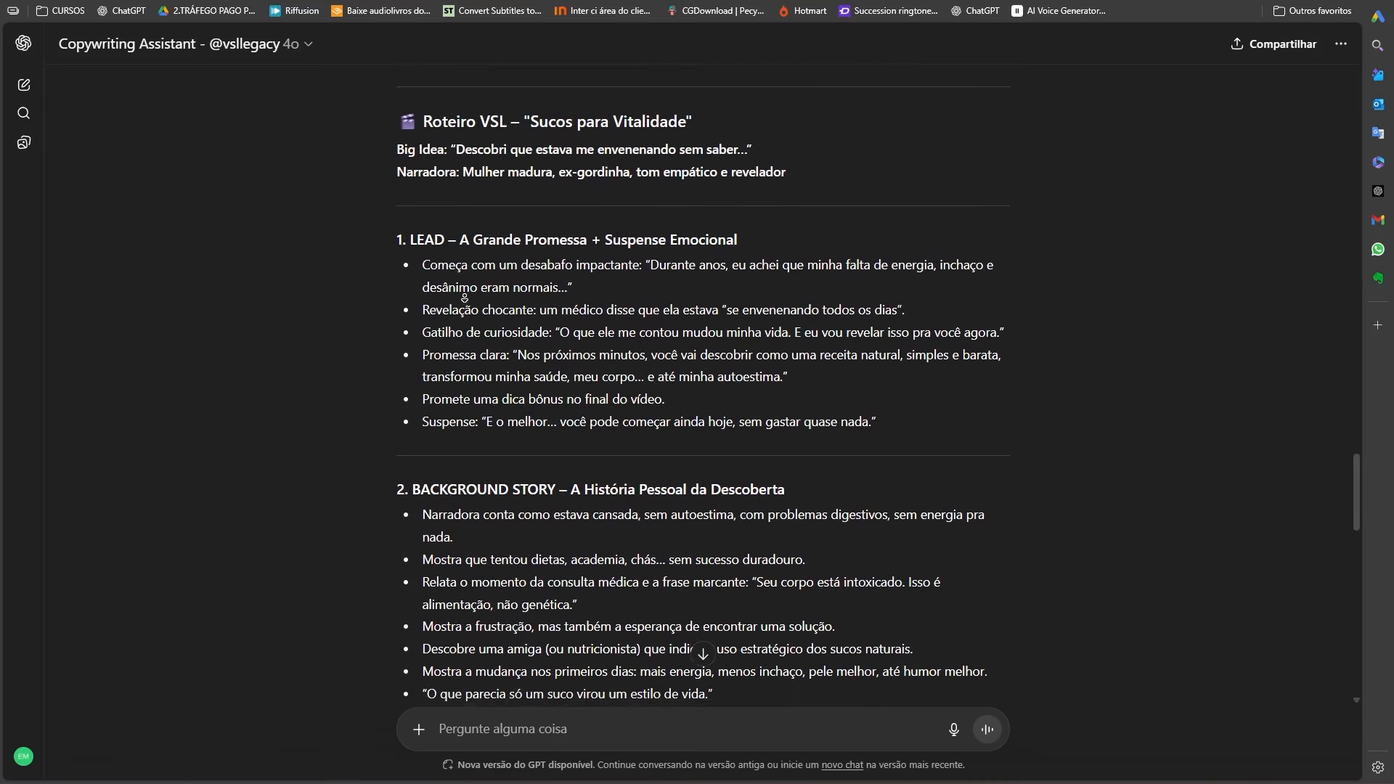
{"action": "scroll", "coordinate": [471, 311], "scroll_direction": "down", "scroll_amount": 3}
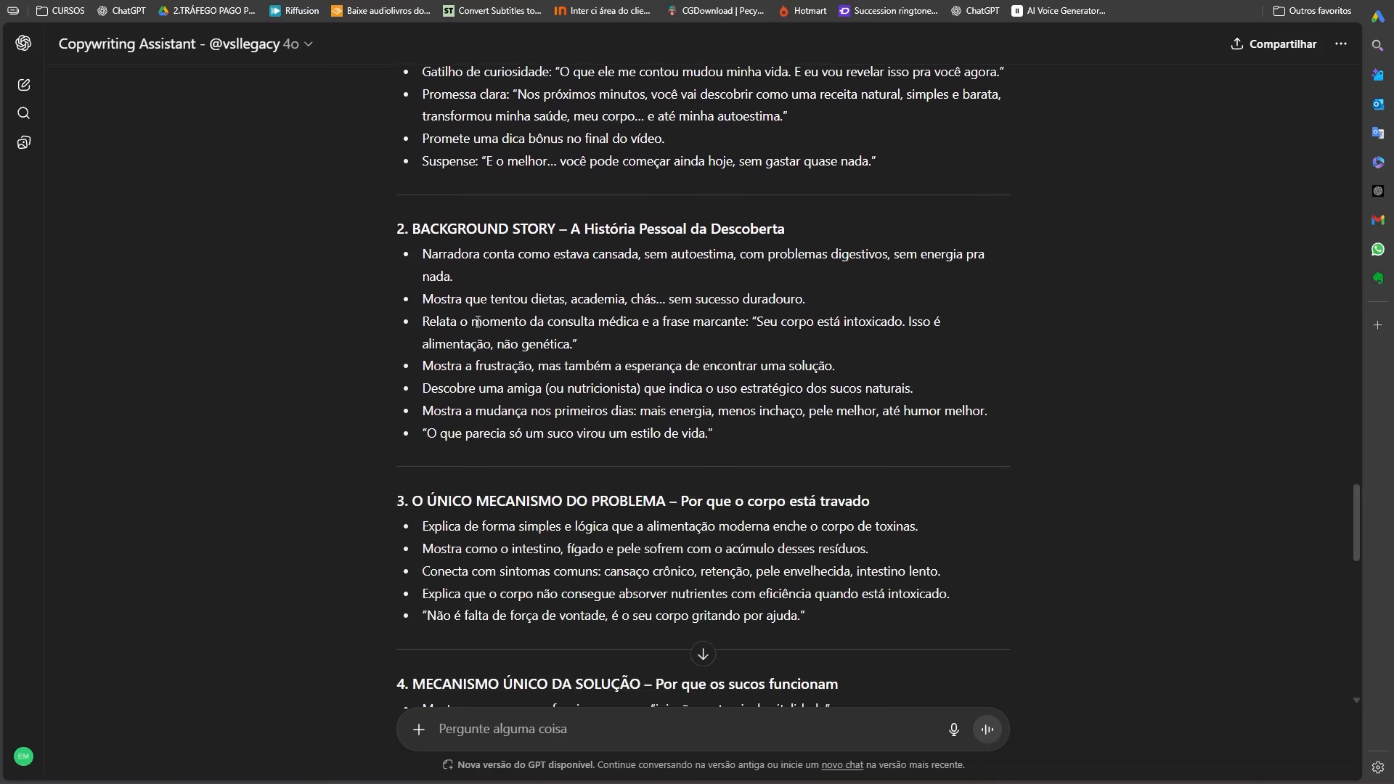
{"action": "scroll", "coordinate": [550, 418], "scroll_direction": "down", "scroll_amount": 4}
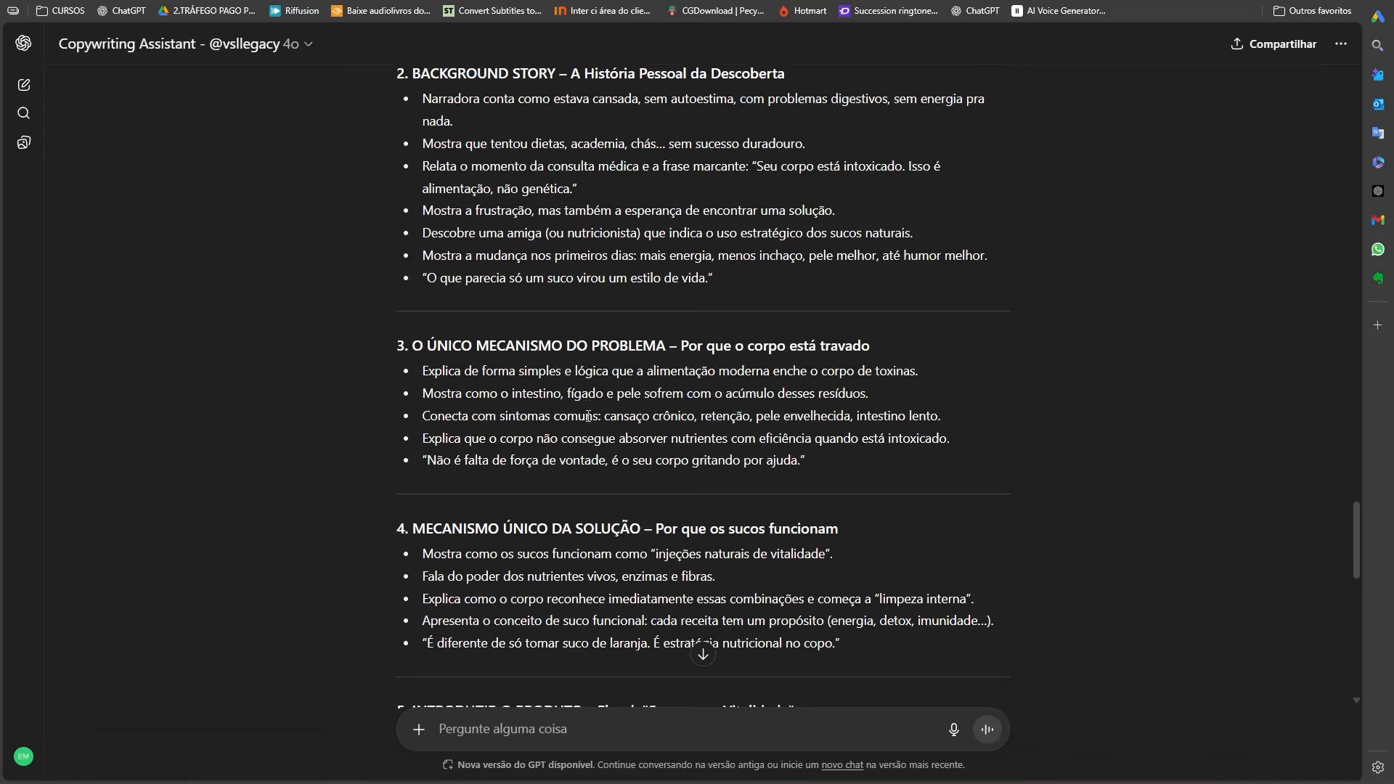
{"action": "scroll", "coordinate": [508, 363], "scroll_direction": "down", "scroll_amount": 2}
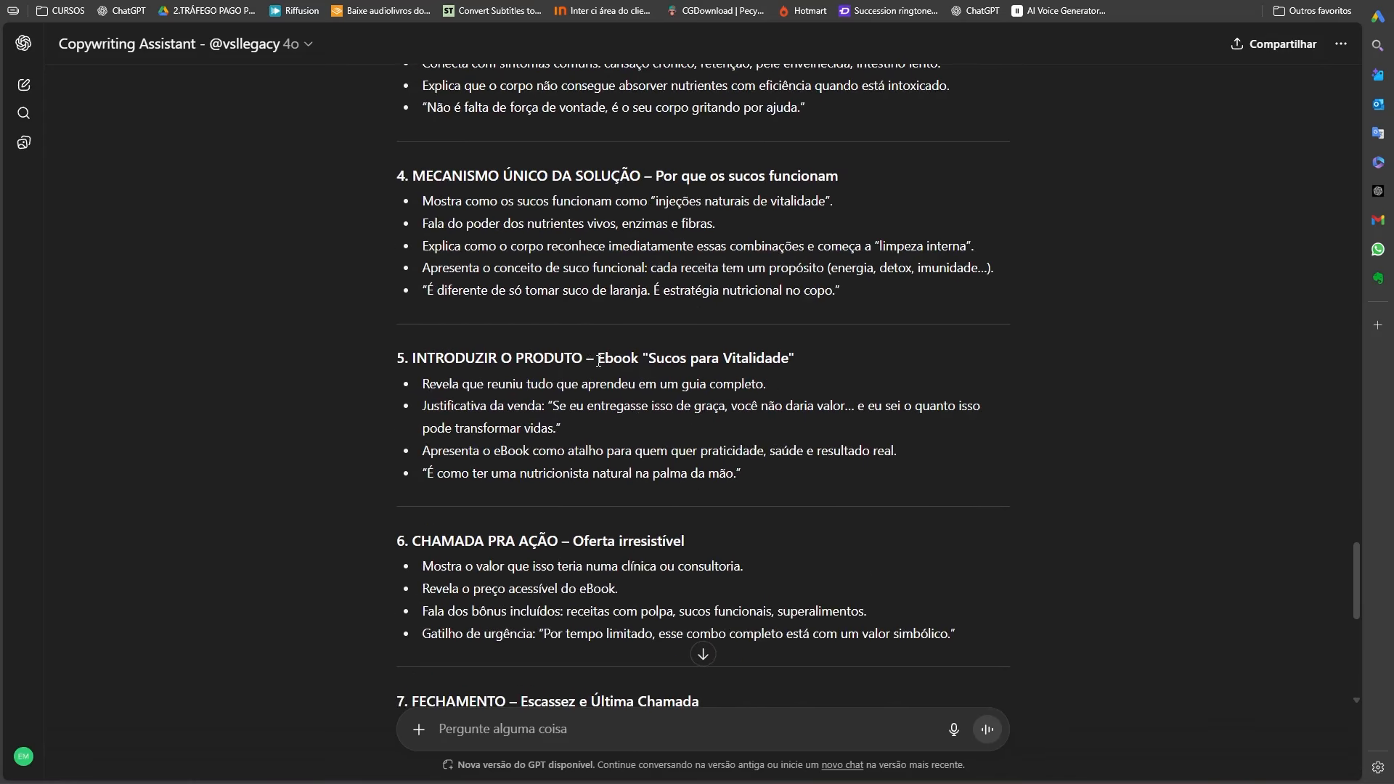
- Read the remaining outline topics: product introduction, call to action, closing and FAQ
{"action": "left_click_drag", "start_coordinate": [400, 357], "coordinate": [870, 473]}
{"action": "scroll", "coordinate": [870, 473], "scroll_direction": "down", "scroll_amount": 2}
{"action": "left_click_drag", "start_coordinate": [403, 375], "coordinate": [507, 401]}
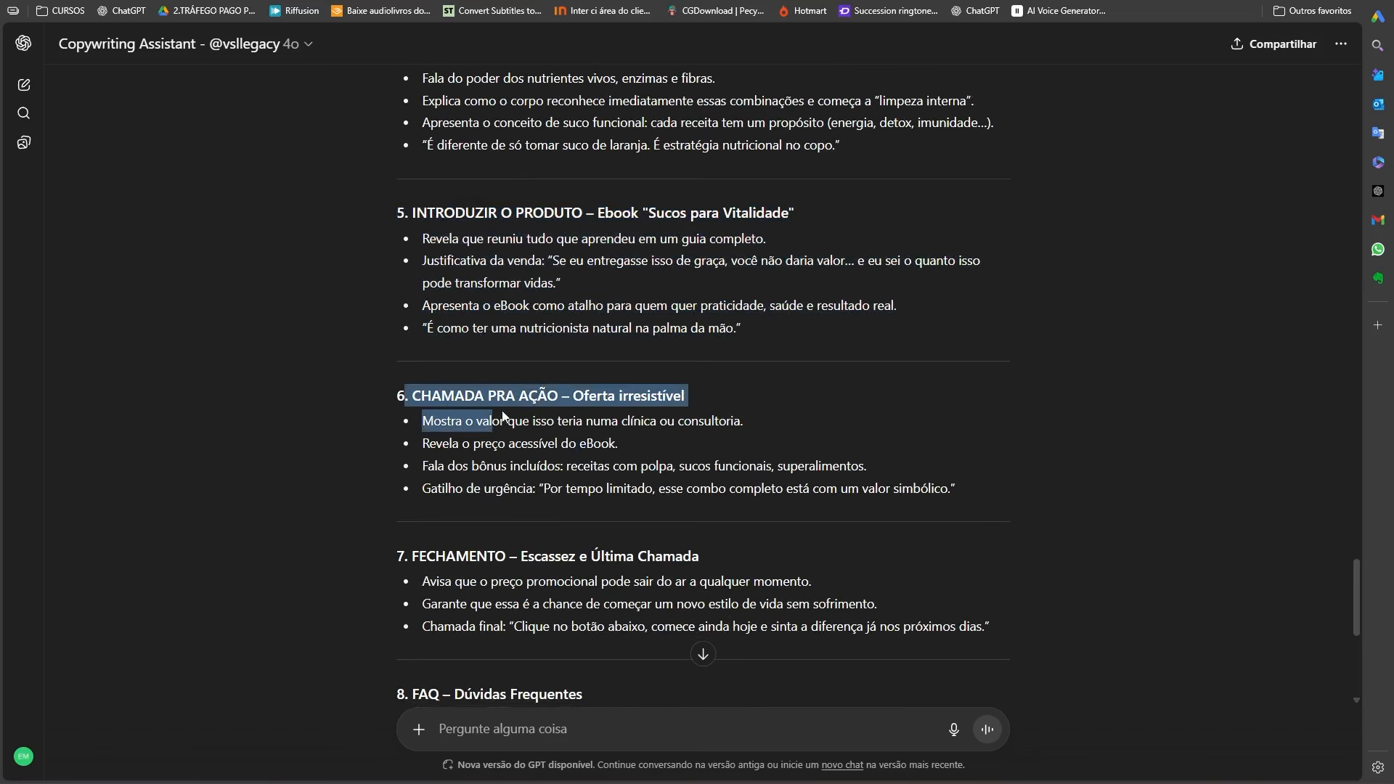
{"action": "scroll", "coordinate": [482, 444], "scroll_direction": "down", "scroll_amount": 2}
{"action": "mouse_move", "coordinate": [419, 407]}
{"action": "left_mouse_down"}
{"action": "mouse_move", "coordinate": [479, 424]}
{"action": "mouse_move", "coordinate": [443, 417]}
{"action": "left_mouse_up"}
{"action": "scroll", "coordinate": [479, 424], "scroll_direction": "down", "scroll_amount": 2}
{"action": "scroll", "coordinate": [437, 435], "scroll_direction": "down", "scroll_amount": 2}
{"action": "left_click", "coordinate": [442, 436]}
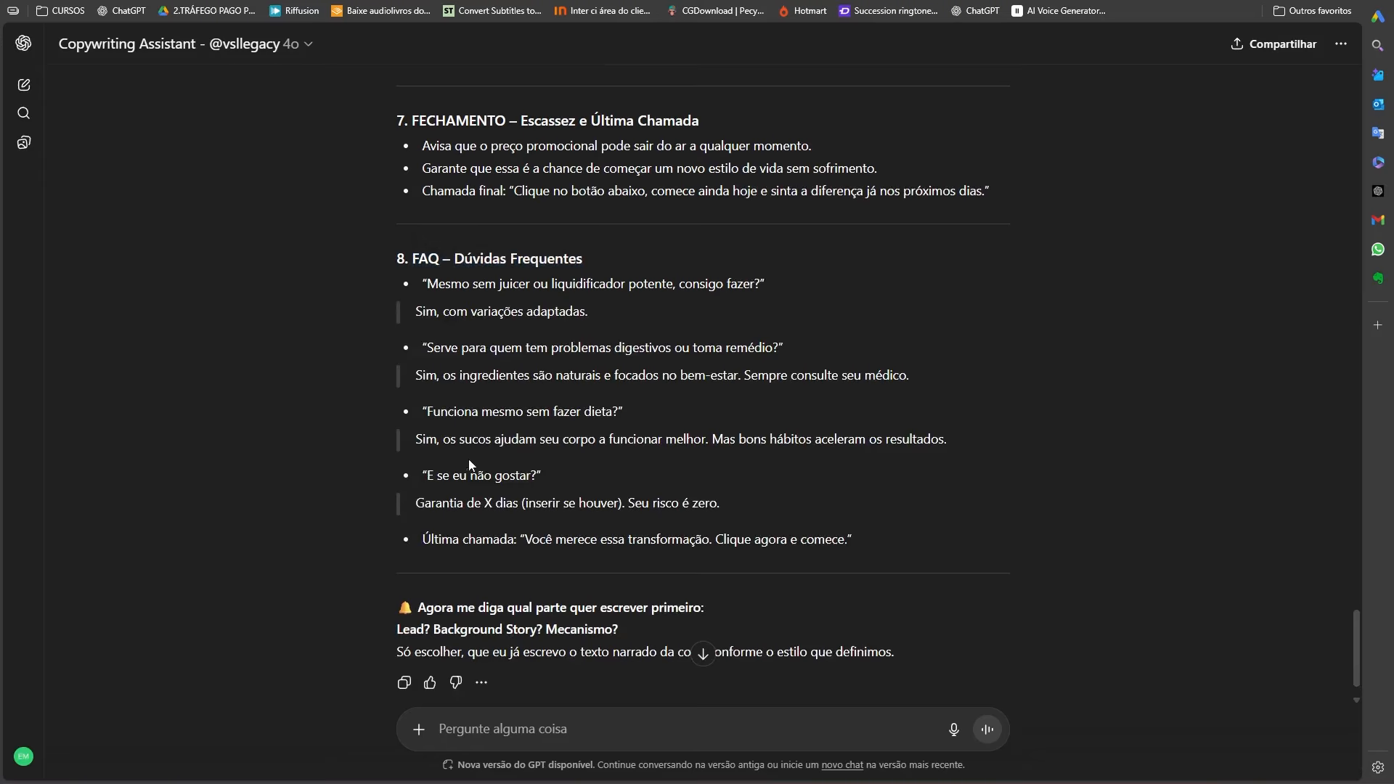
- Return to the outline's Lead topic and send the prompt "Escreva o Lead" to have that part written
{"action": "scroll", "coordinate": [508, 463], "scroll_direction": "up", "scroll_amount": 20}
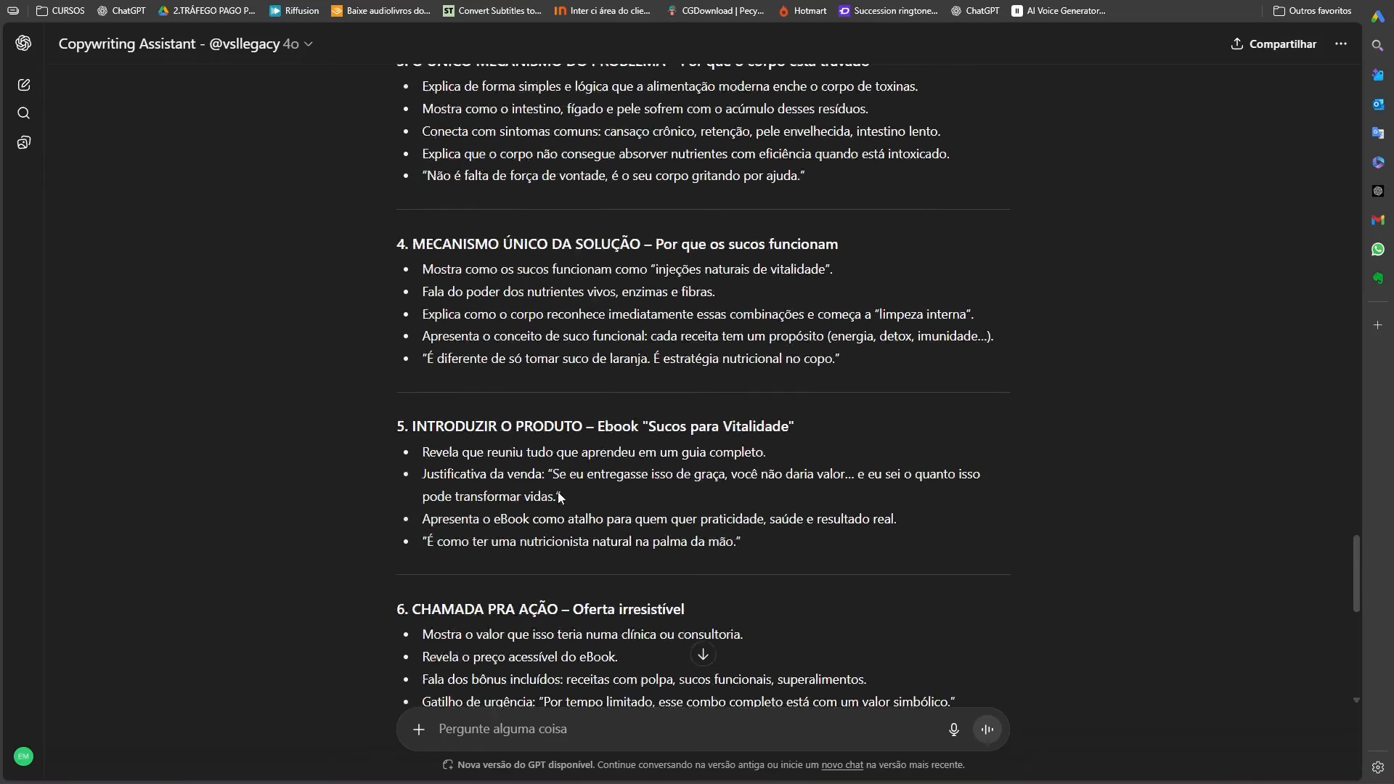
{"action": "scroll", "coordinate": [575, 502], "scroll_direction": "up", "scroll_amount": 7}
{"action": "scroll", "coordinate": [618, 503], "scroll_direction": "down", "scroll_amount": 3}
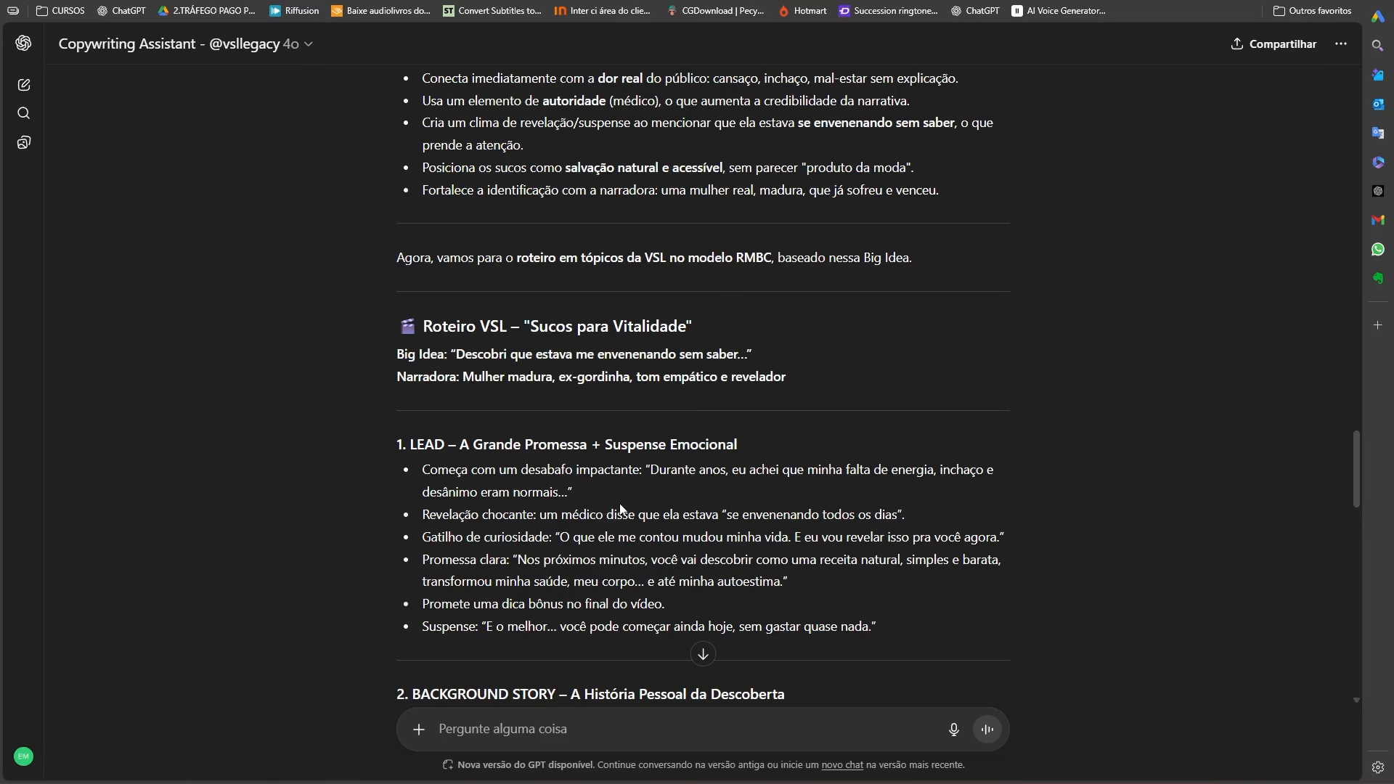
{"action": "scroll", "coordinate": [552, 385], "scroll_direction": "down", "scroll_amount": 2}
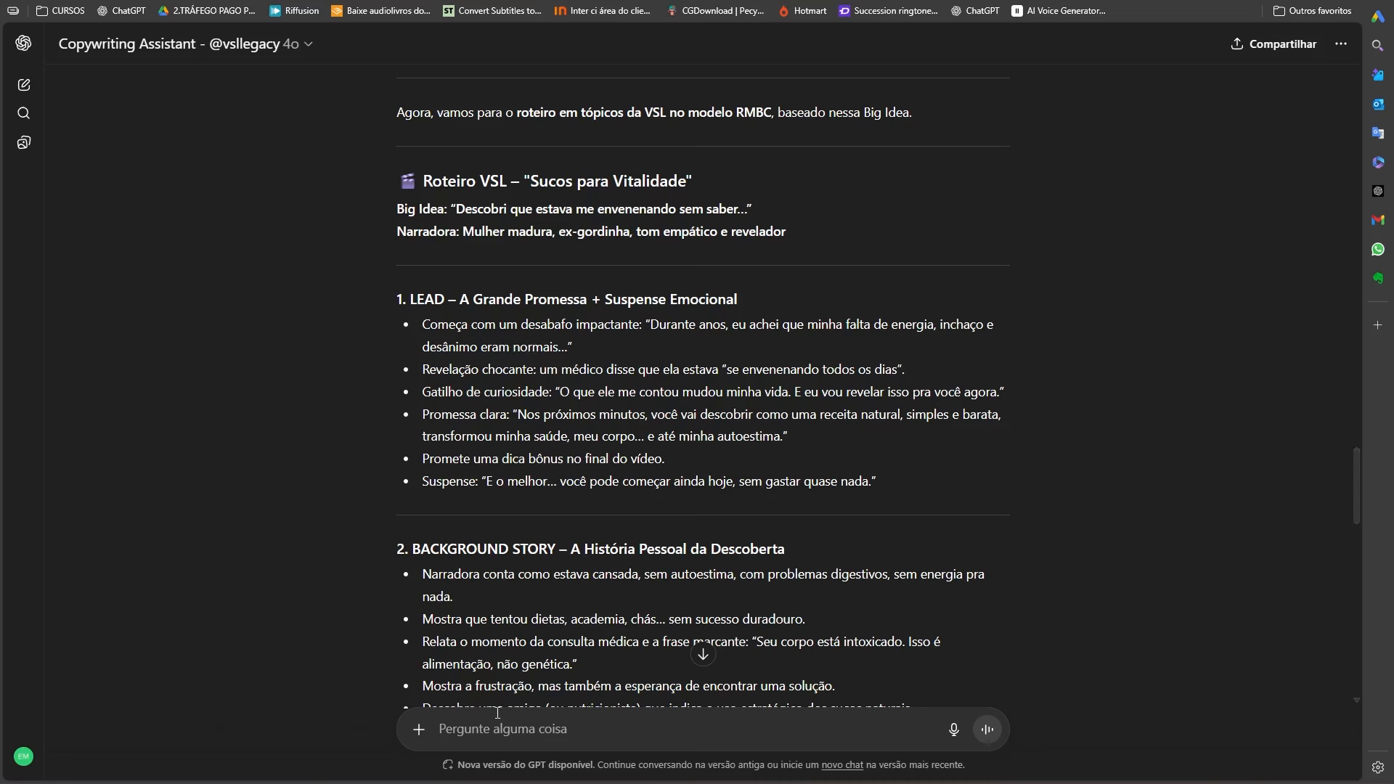
{"action": "type", "text": "Escre"}
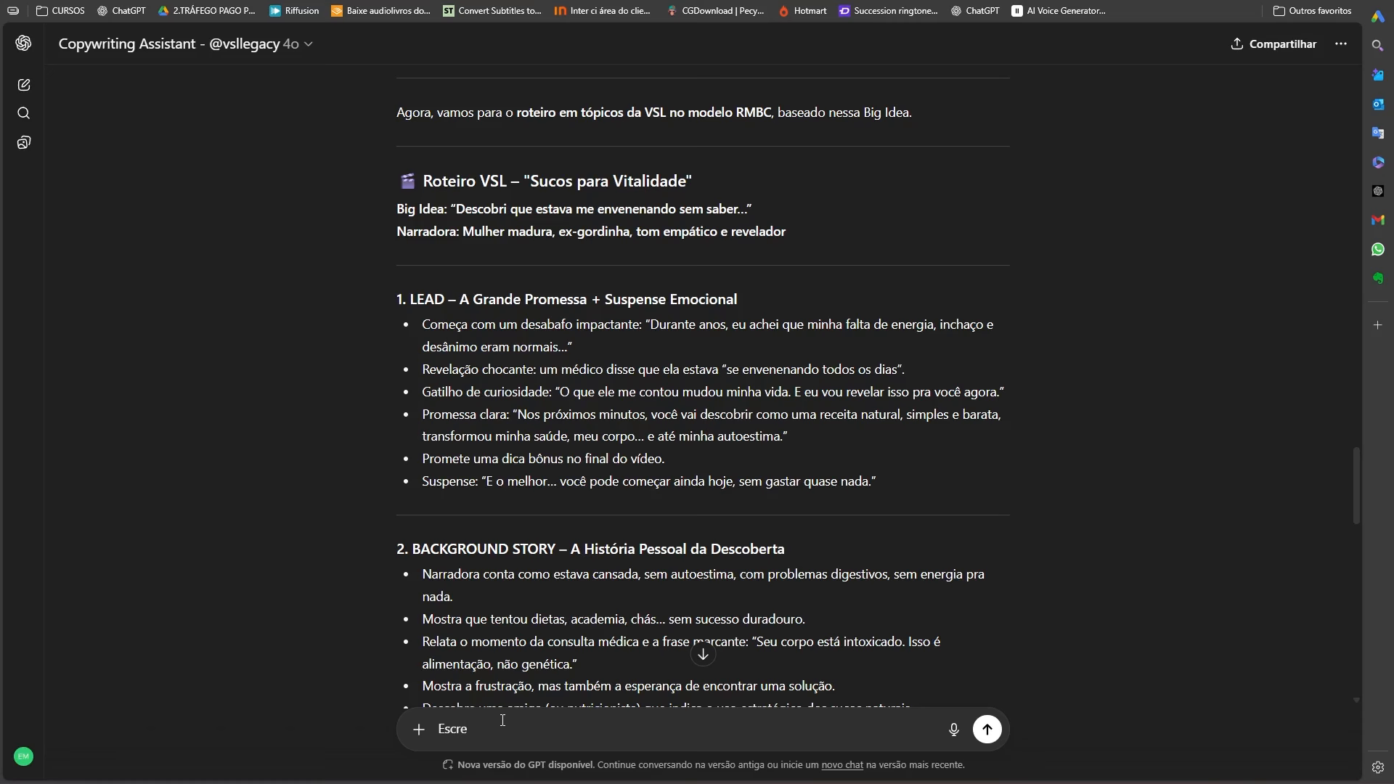
{"action": "type", "text": "va o Lead"}
{"action": "key", "text": "Return"}
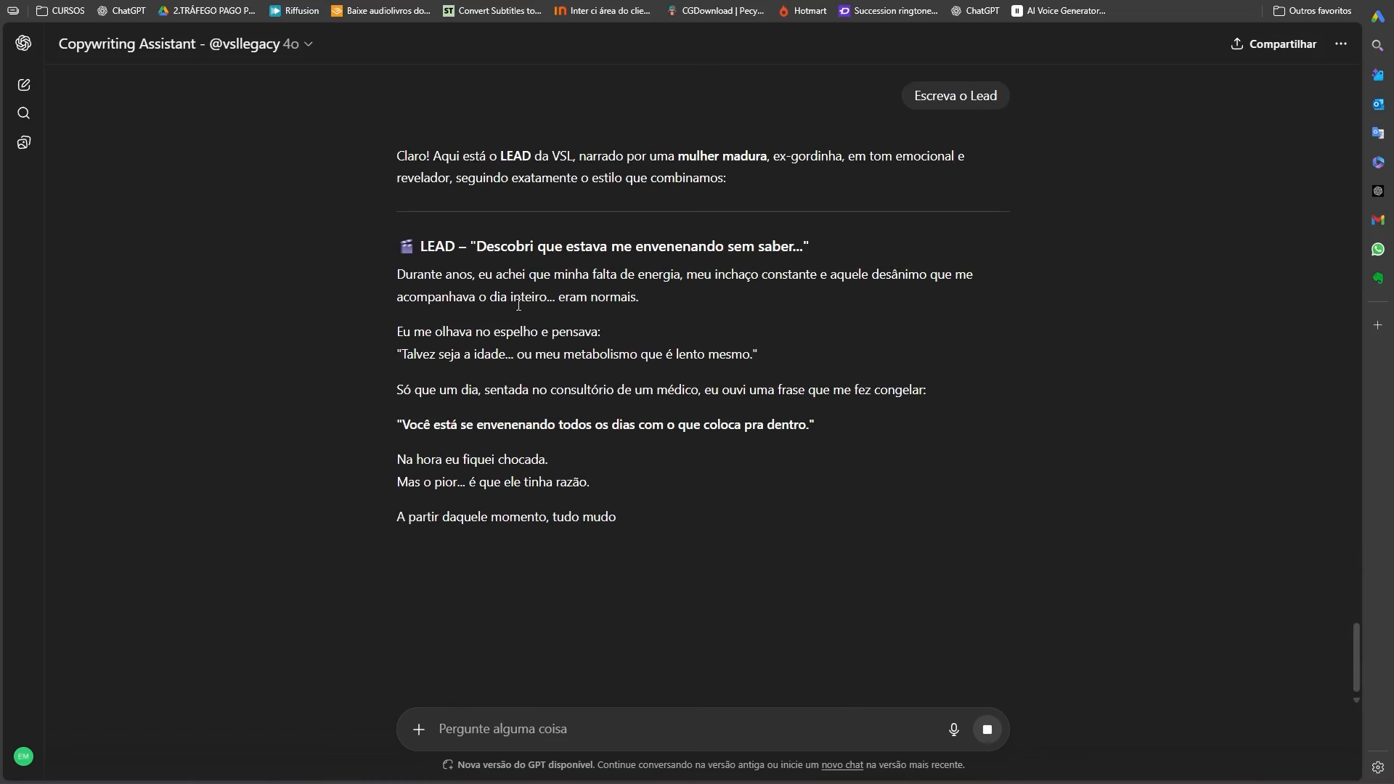
- Review the generated Lead text and send the prompt "Prossiga para o proximo topico"
{"action": "scroll", "coordinate": [500, 327], "scroll_direction": "down", "scroll_amount": 1}
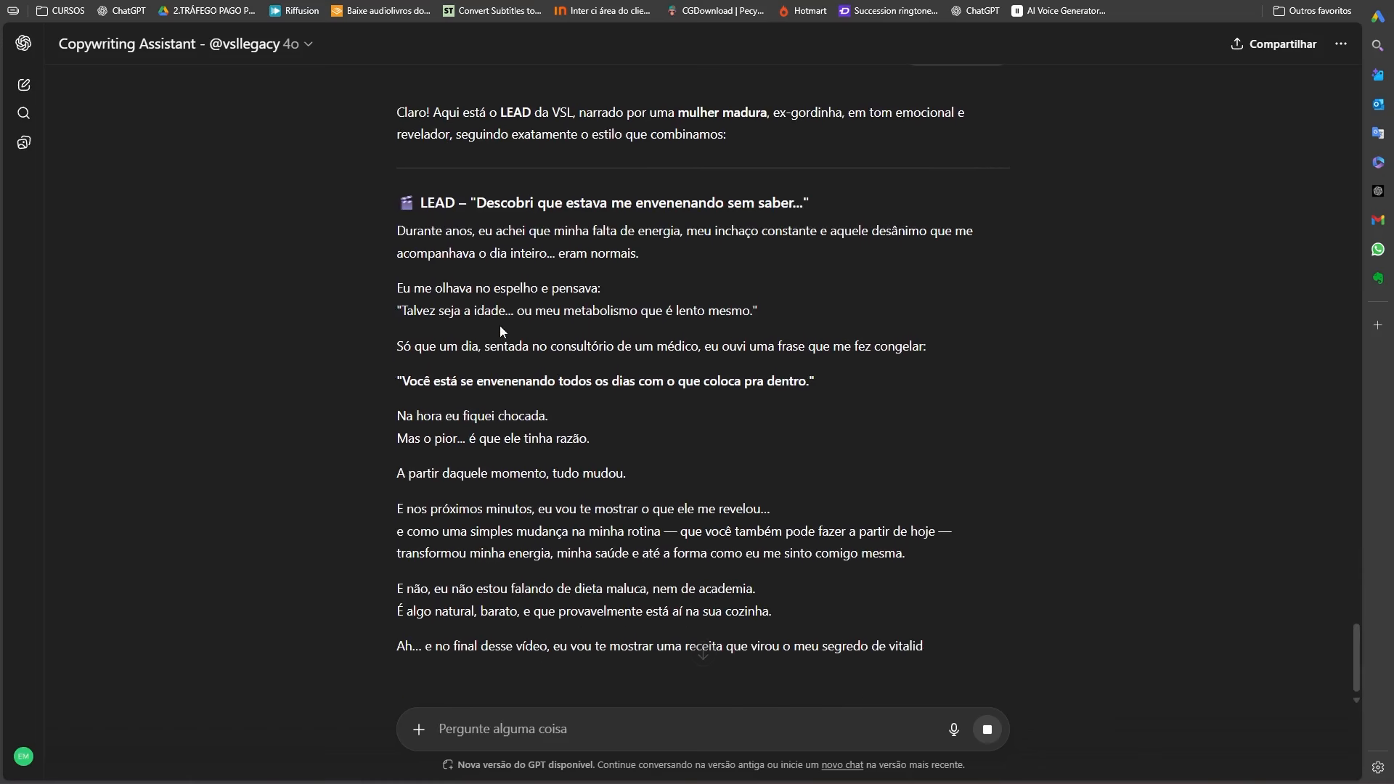
{"action": "scroll", "coordinate": [592, 345], "scroll_direction": "down", "scroll_amount": 2}
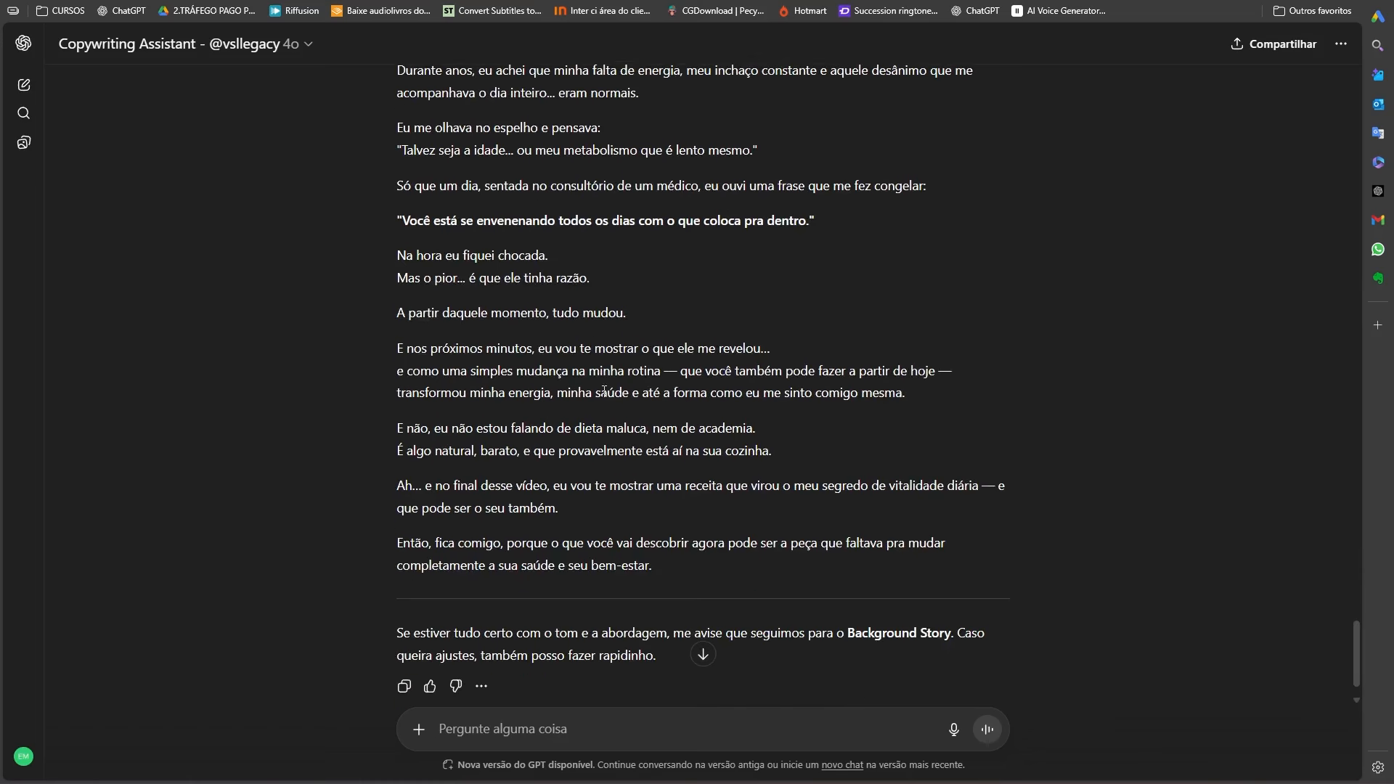
{"action": "scroll", "coordinate": [390, 190], "scroll_direction": "up", "scroll_amount": 2}
{"action": "left_click_drag", "start_coordinate": [390, 184], "coordinate": [616, 331]}
{"action": "left_click", "coordinate": [395, 236]}
{"action": "scroll", "coordinate": [428, 242], "scroll_direction": "down", "scroll_amount": 2}
{"action": "type", "text": "Prossiga p"}
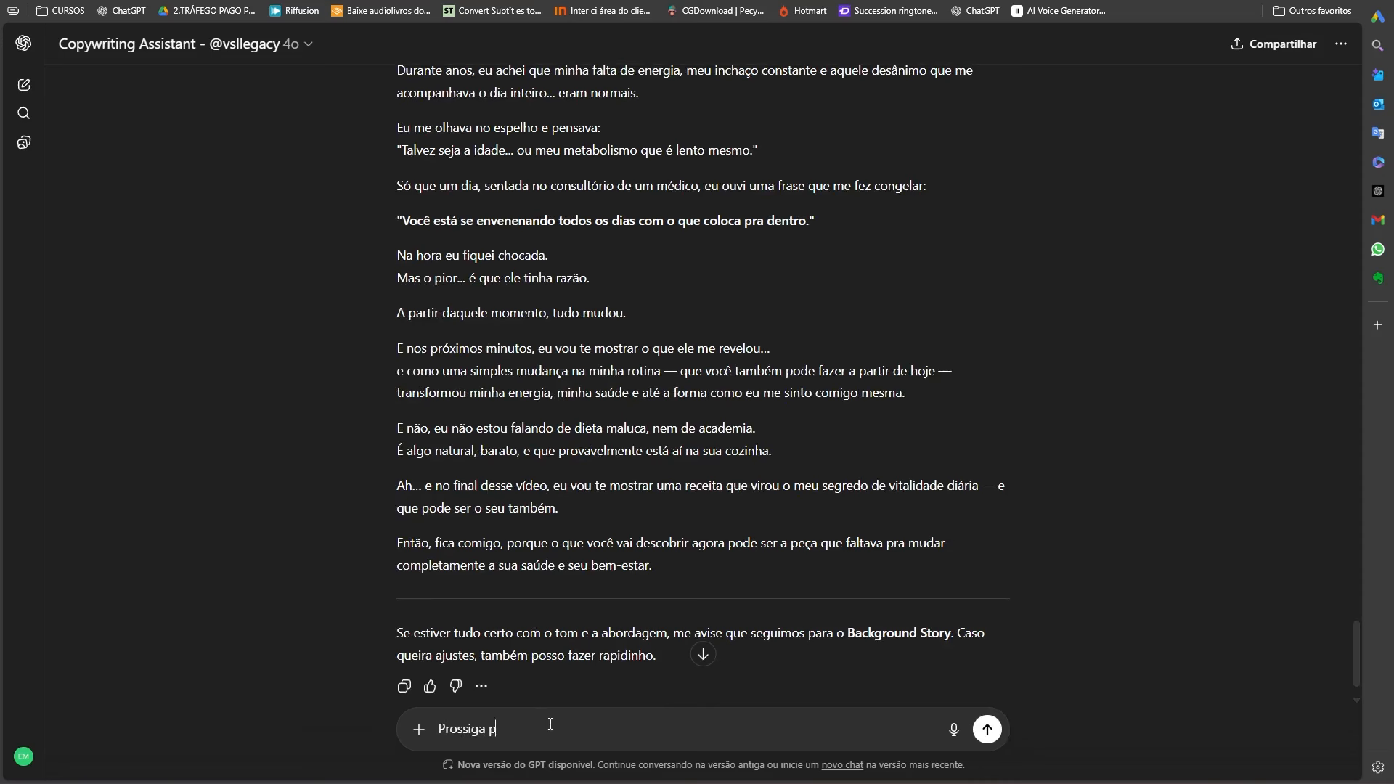
{"action": "type", "text": "ara o proximo topico"}
{"action": "key", "text": "Return"}
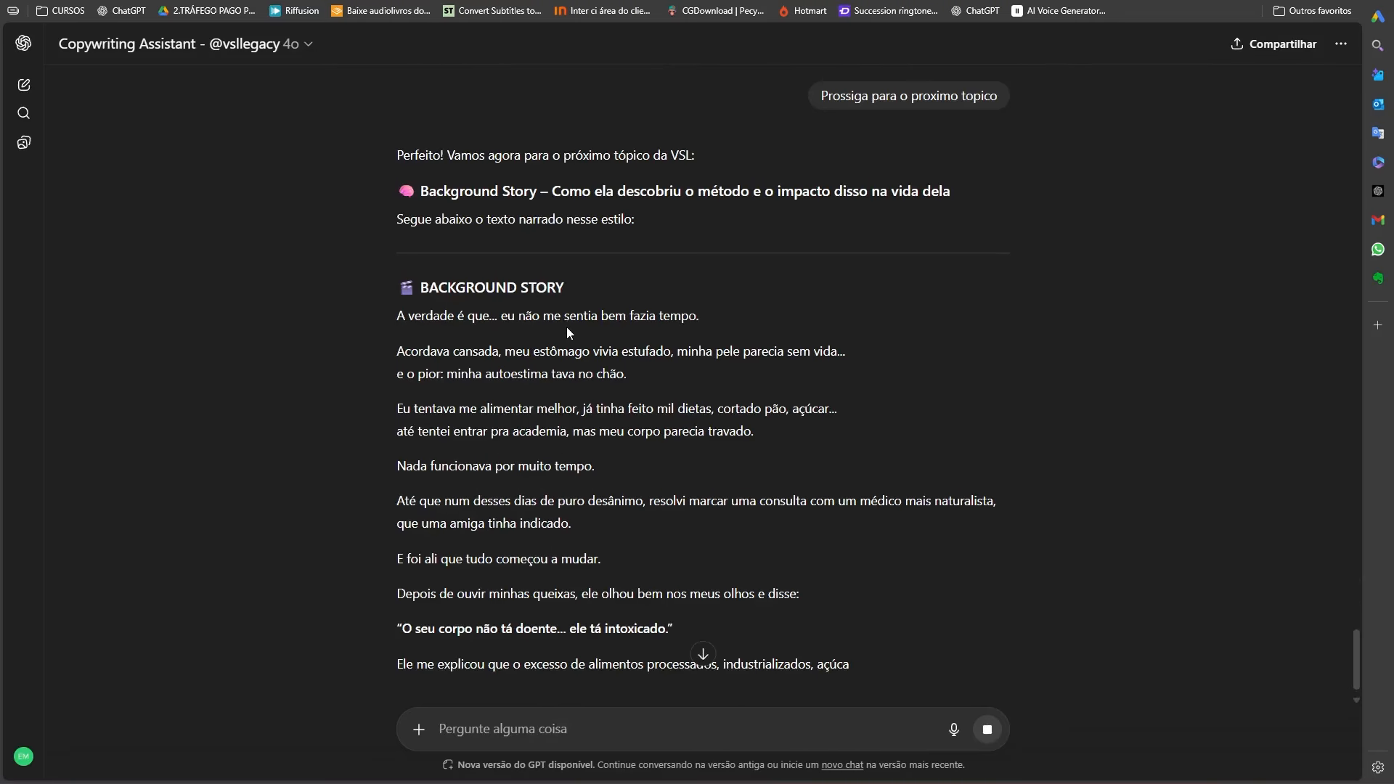
- Examine the Background Story, compare it with the outline topics, and look over the remaining script sections in the conversation
{"action": "scroll", "coordinate": [566, 305], "scroll_direction": "down", "scroll_amount": 2}
{"action": "scroll", "coordinate": [566, 279], "scroll_direction": "down", "scroll_amount": 5}
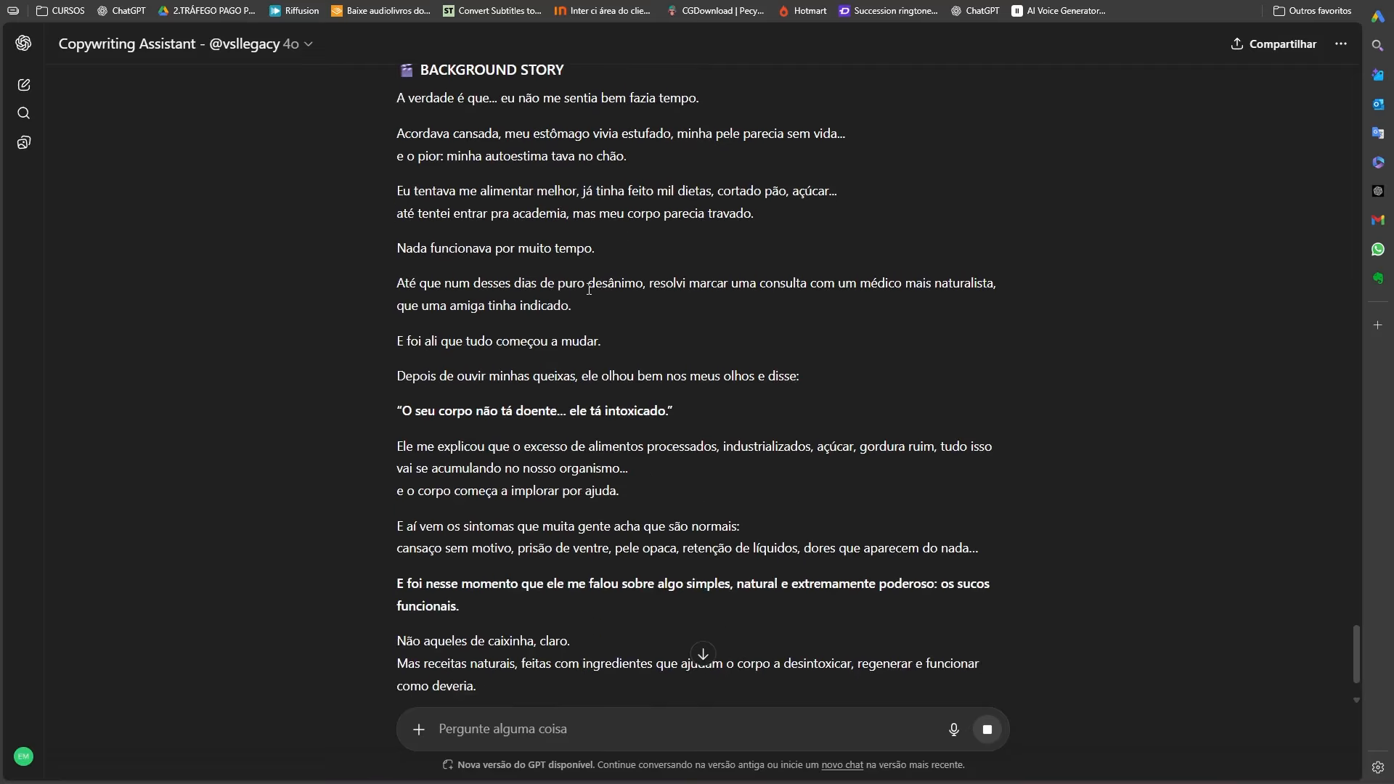
{"action": "scroll", "coordinate": [623, 258], "scroll_direction": "down", "scroll_amount": 3}
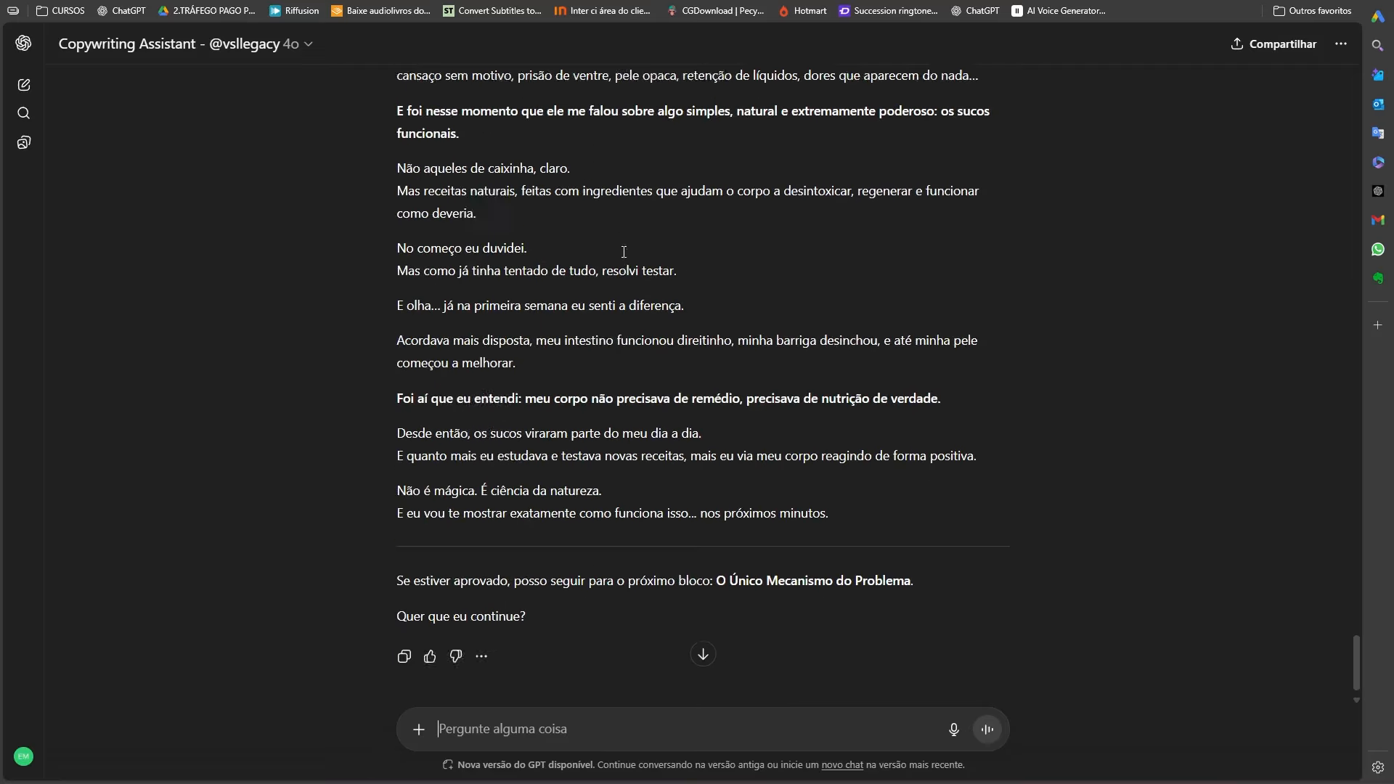
{"action": "scroll", "coordinate": [617, 327], "scroll_direction": "up", "scroll_amount": 20}
{"action": "scroll", "coordinate": [601, 258], "scroll_direction": "down", "scroll_amount": 15}
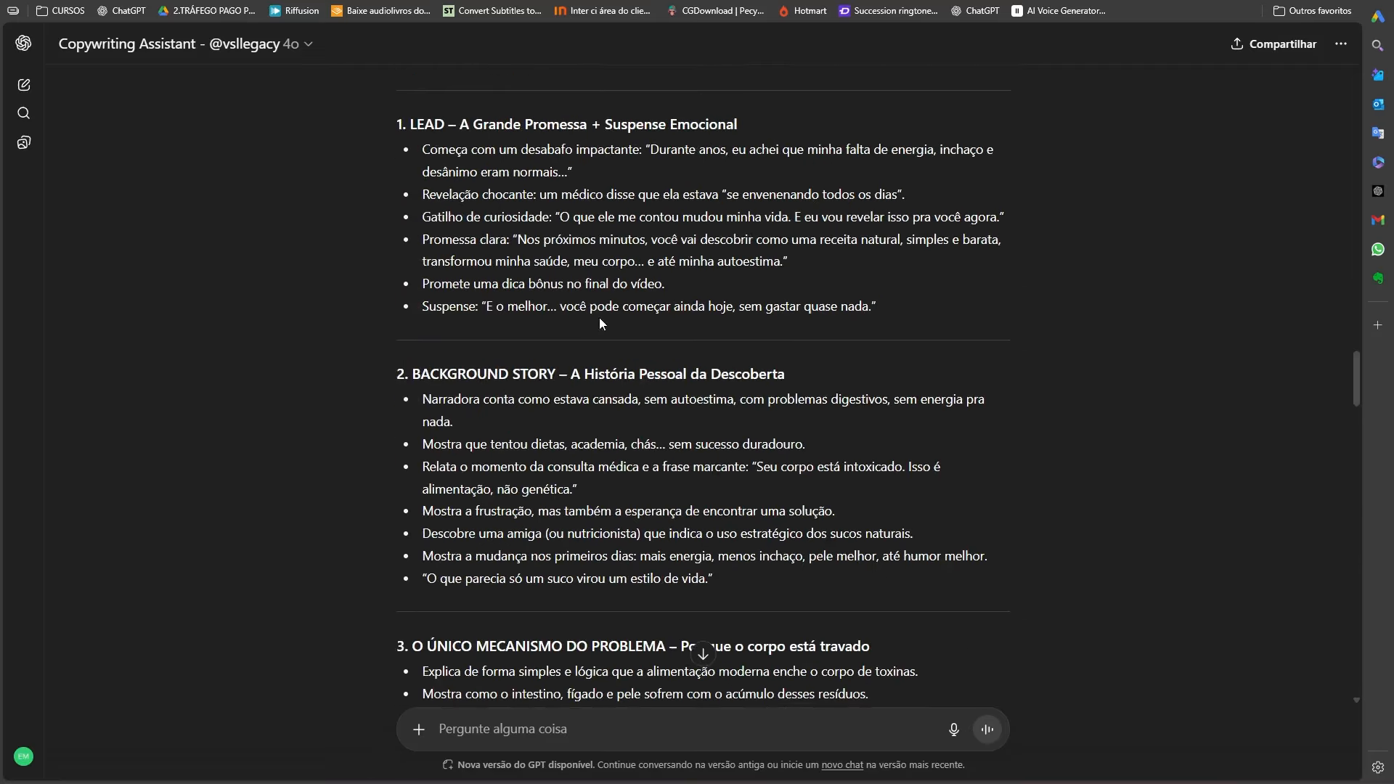
{"action": "scroll", "coordinate": [577, 361], "scroll_direction": "down", "scroll_amount": 3}
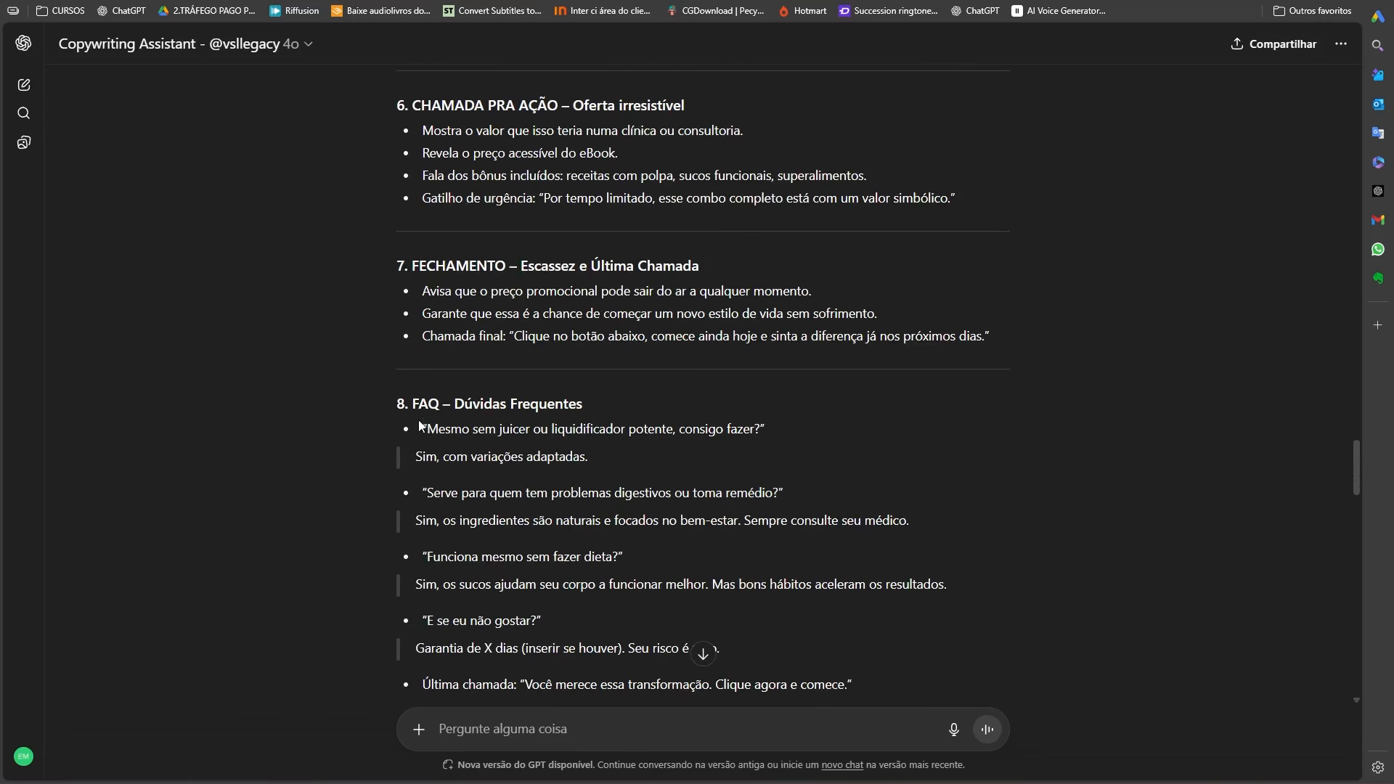
{"action": "scroll", "coordinate": [969, 420], "scroll_direction": "down", "scroll_amount": 10}
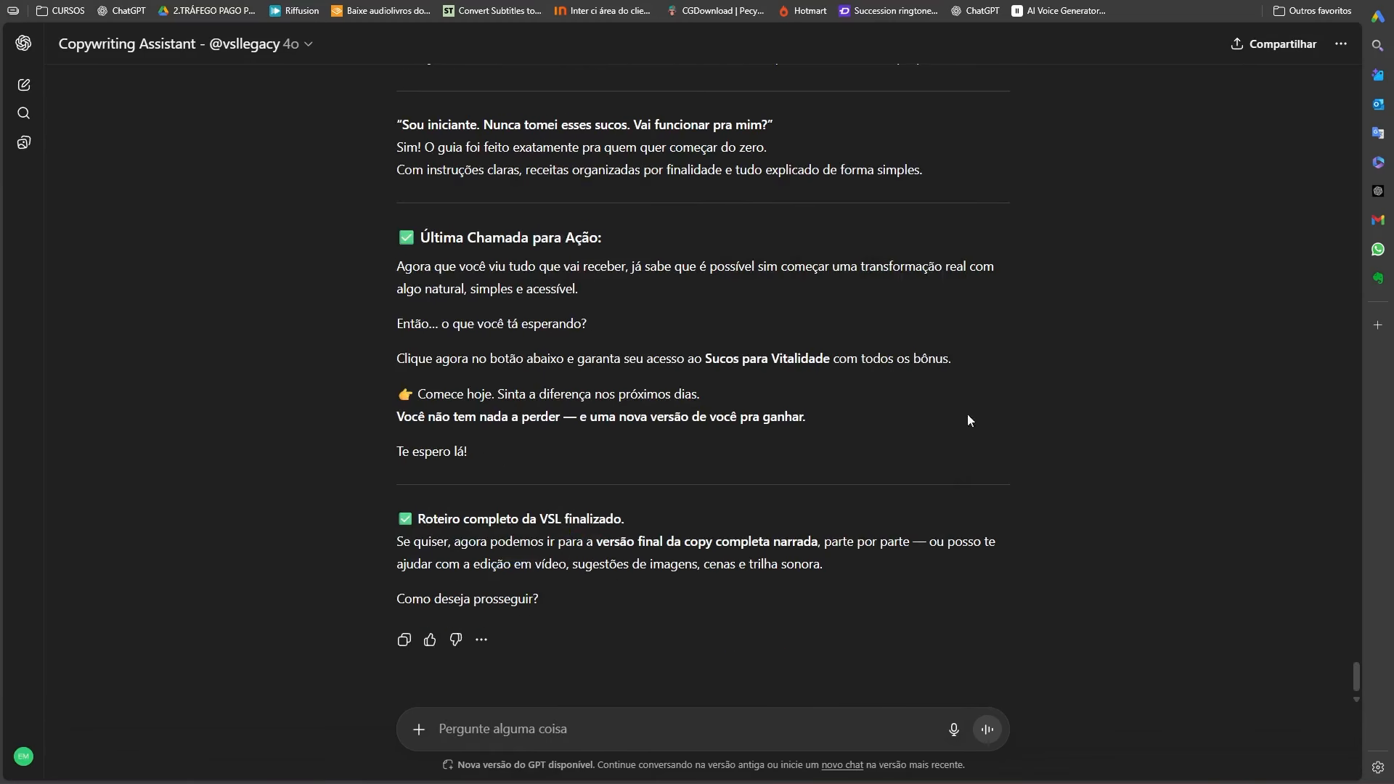
{"action": "scroll", "coordinate": [774, 429], "scroll_direction": "up", "scroll_amount": 15}
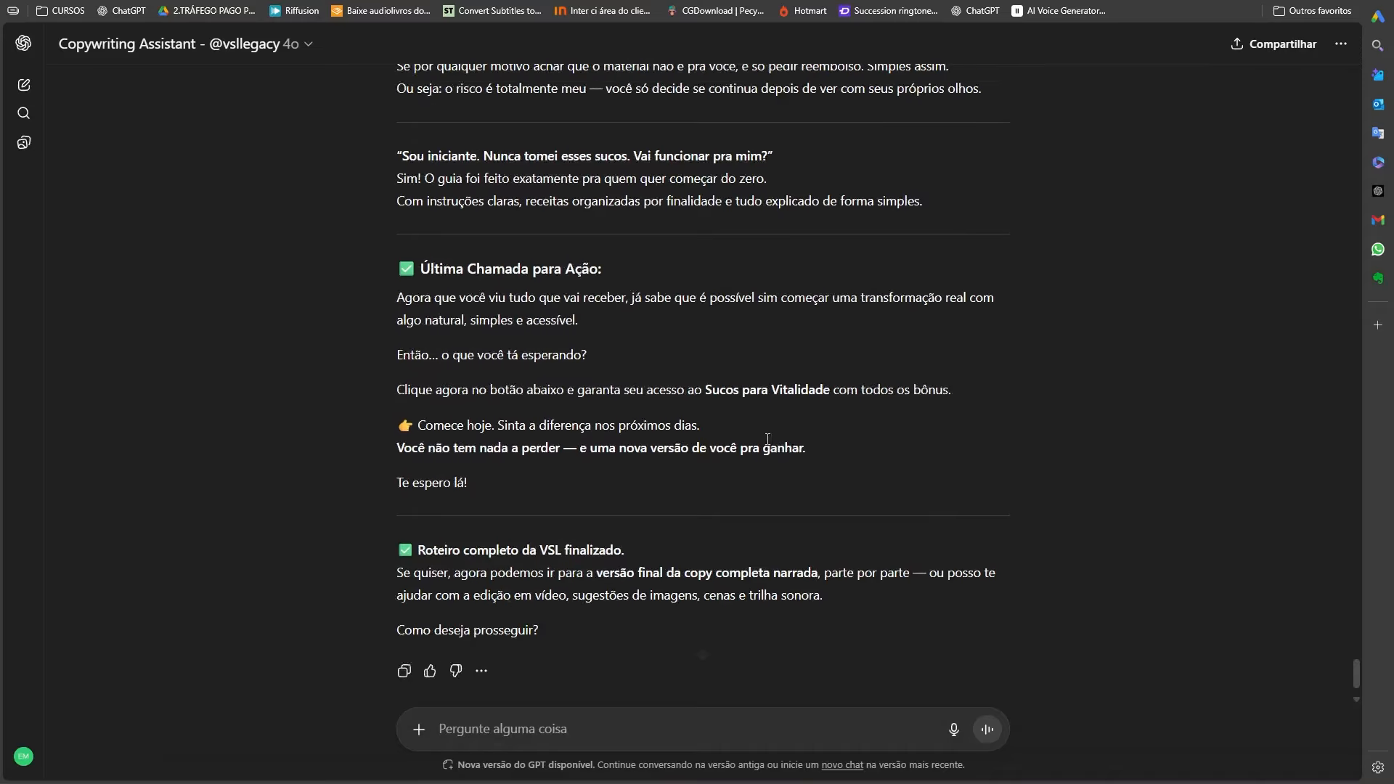
{"action": "scroll", "coordinate": [769, 501], "scroll_direction": "up", "scroll_amount": 20}
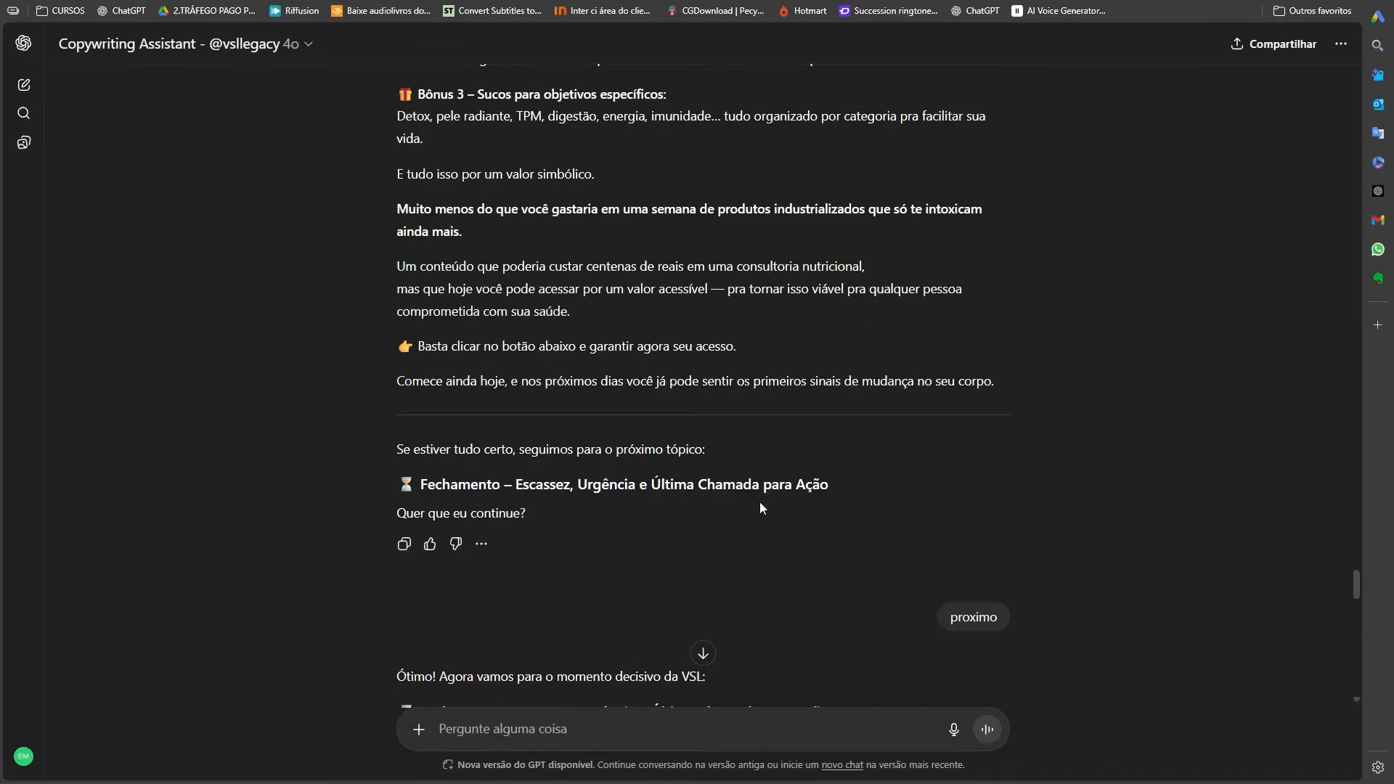
{"action": "scroll", "coordinate": [777, 490], "scroll_direction": "up", "scroll_amount": 7}
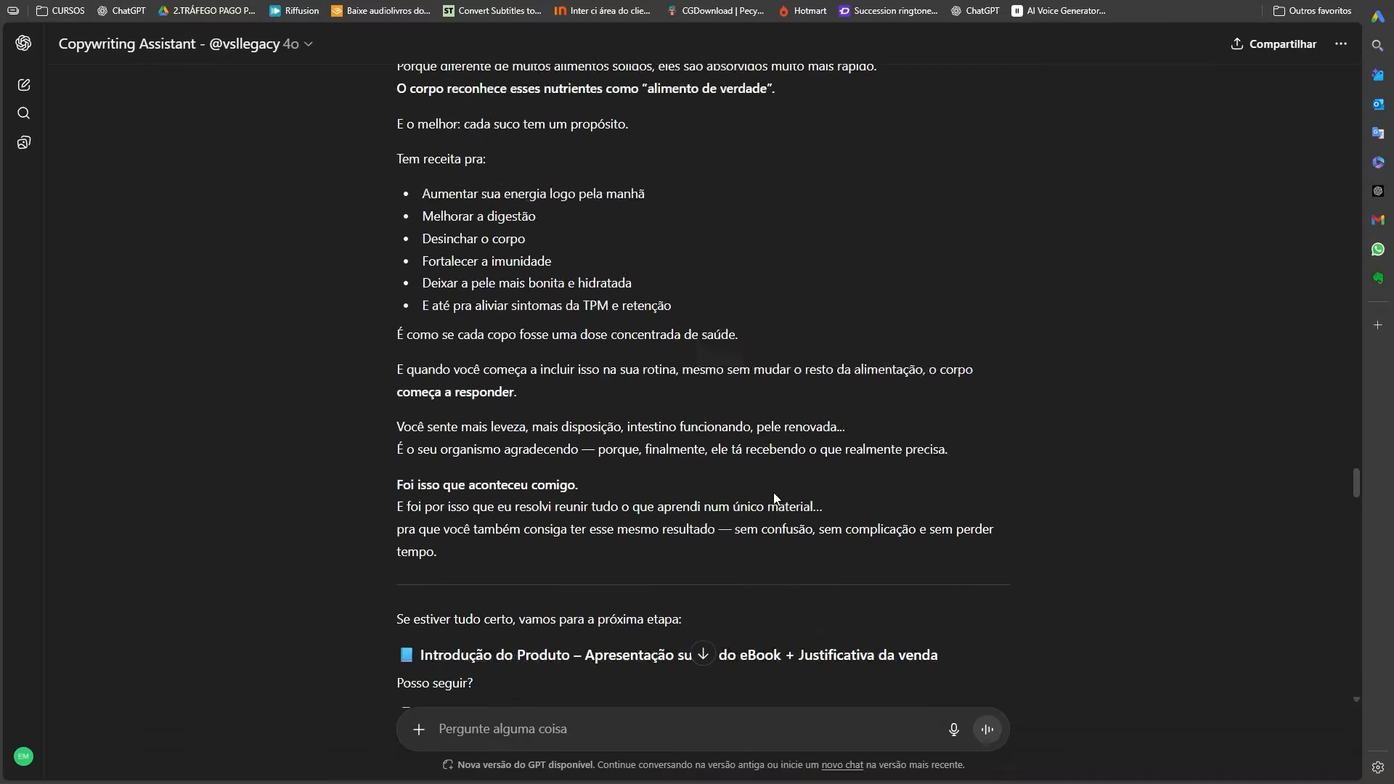
- Examine the product introduction text for the eBook, from its heading to the justification for selling it
{"action": "scroll", "coordinate": [773, 492], "scroll_direction": "down", "scroll_amount": 7}
{"action": "scroll", "coordinate": [686, 390], "scroll_direction": "down", "scroll_amount": 2}
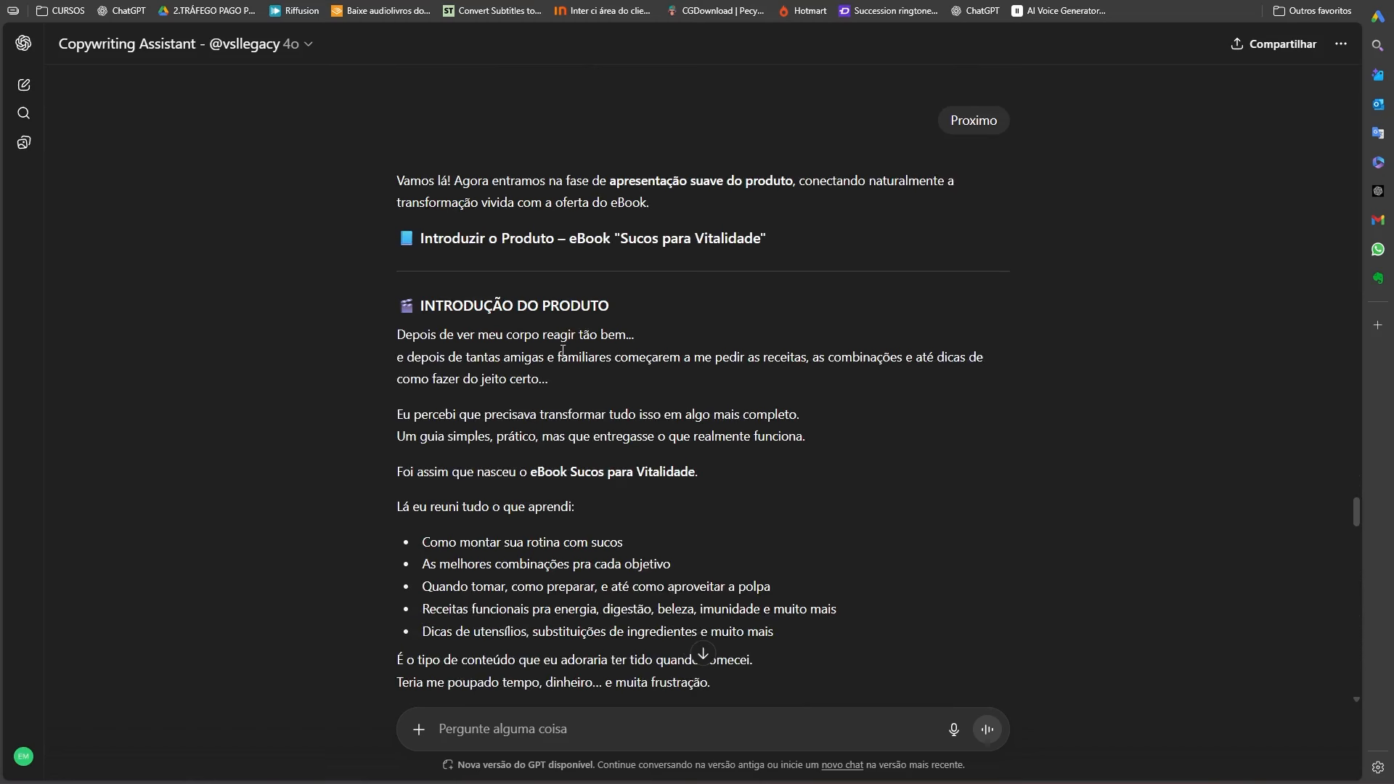
{"action": "left_click_drag", "start_coordinate": [396, 300], "coordinate": [442, 334]}
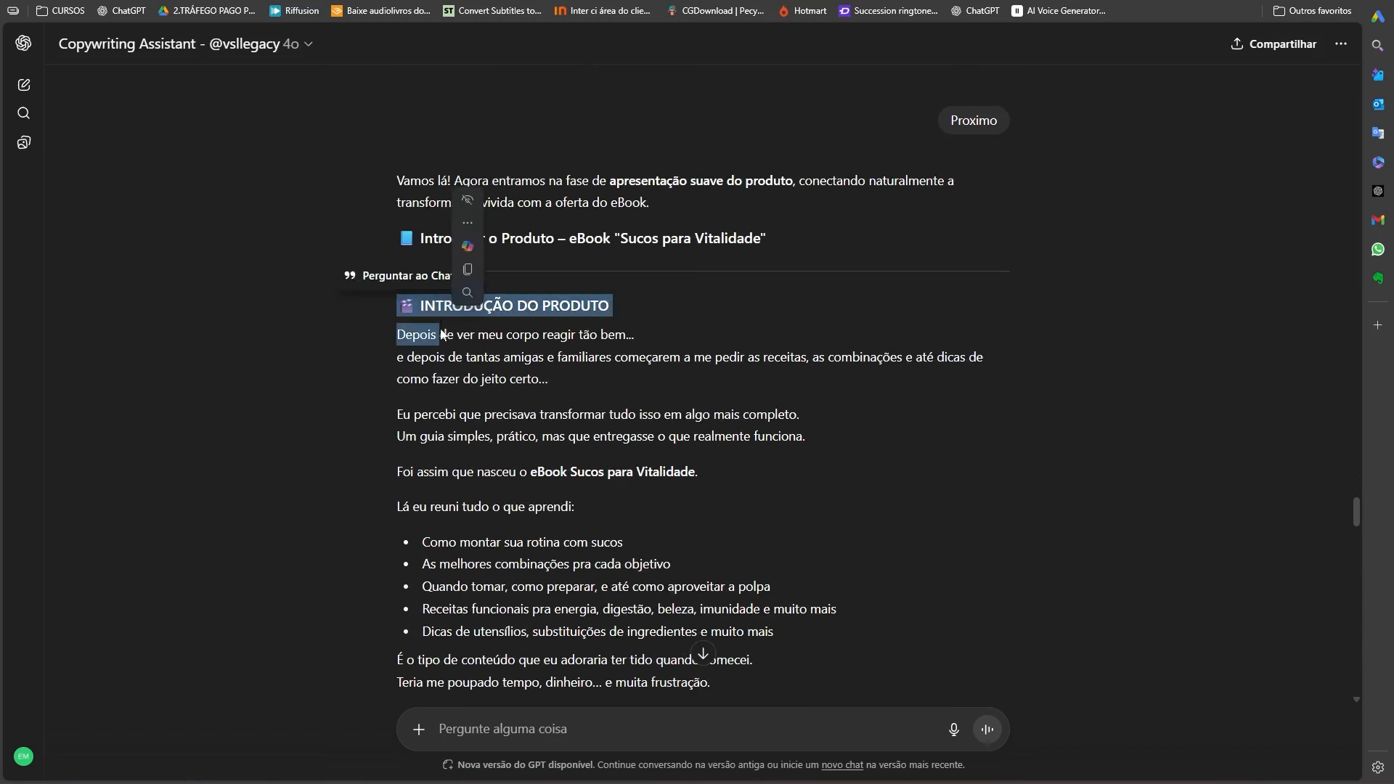
{"action": "left_click", "coordinate": [441, 334]}
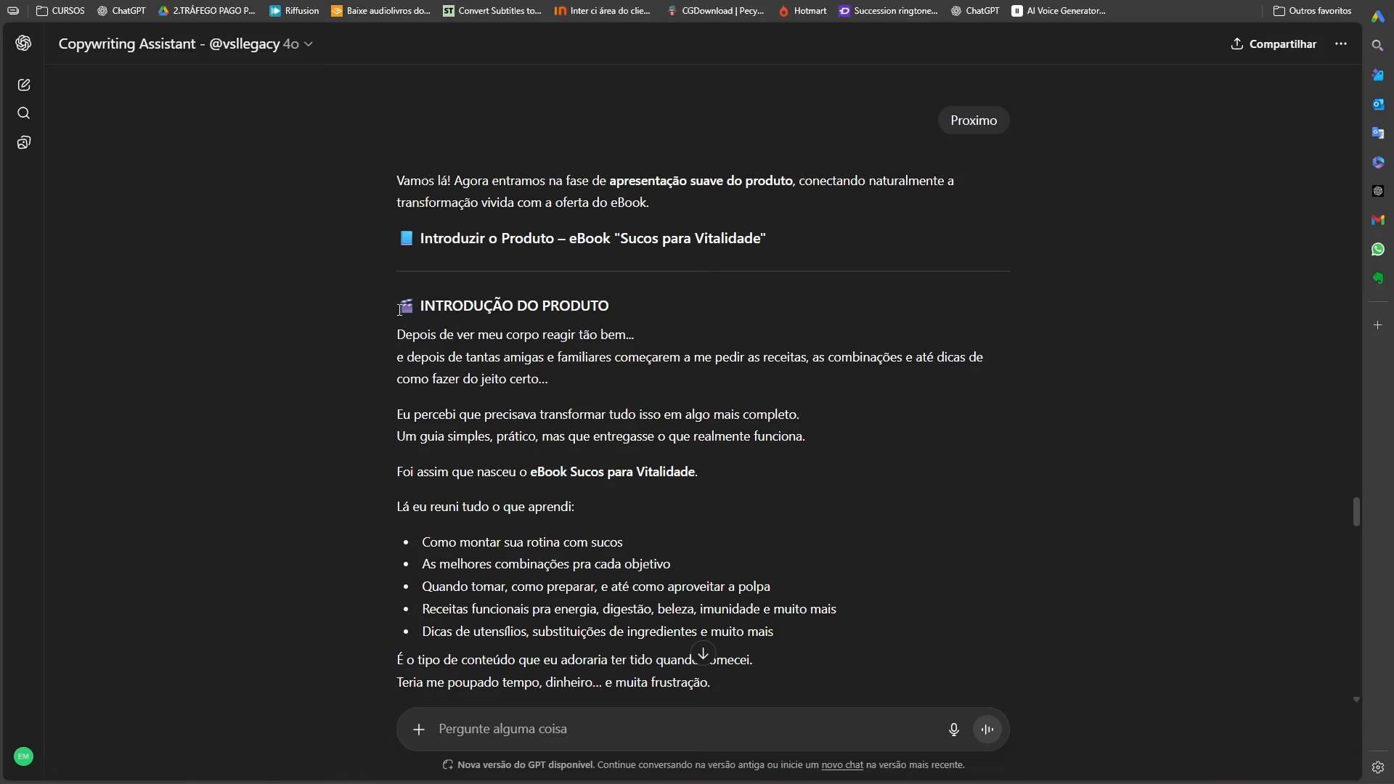
{"action": "left_click_drag", "start_coordinate": [398, 308], "coordinate": [413, 311]}
{"action": "scroll", "coordinate": [384, 462], "scroll_direction": "down", "scroll_amount": 8}
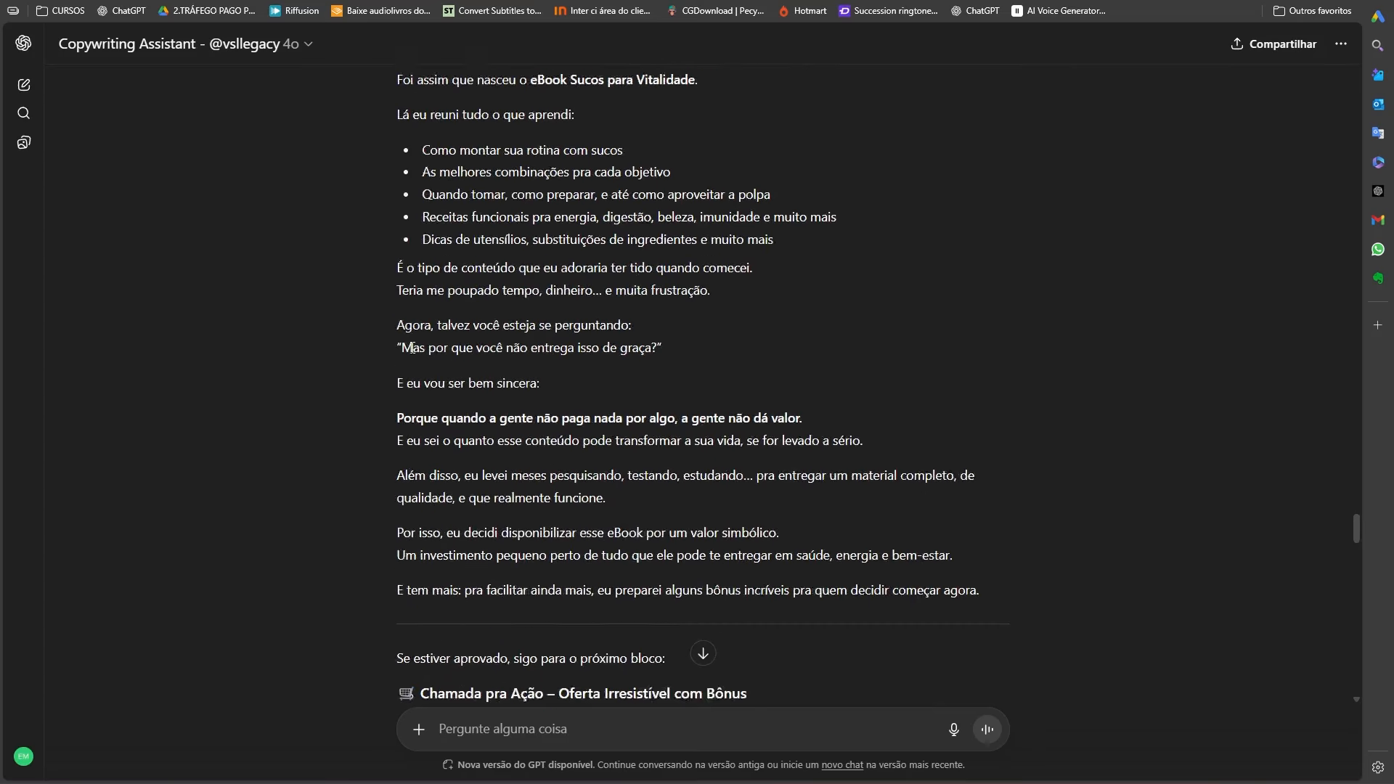
{"action": "left_click_drag", "start_coordinate": [386, 464], "coordinate": [520, 536]}
{"action": "left_click", "coordinate": [535, 529]}
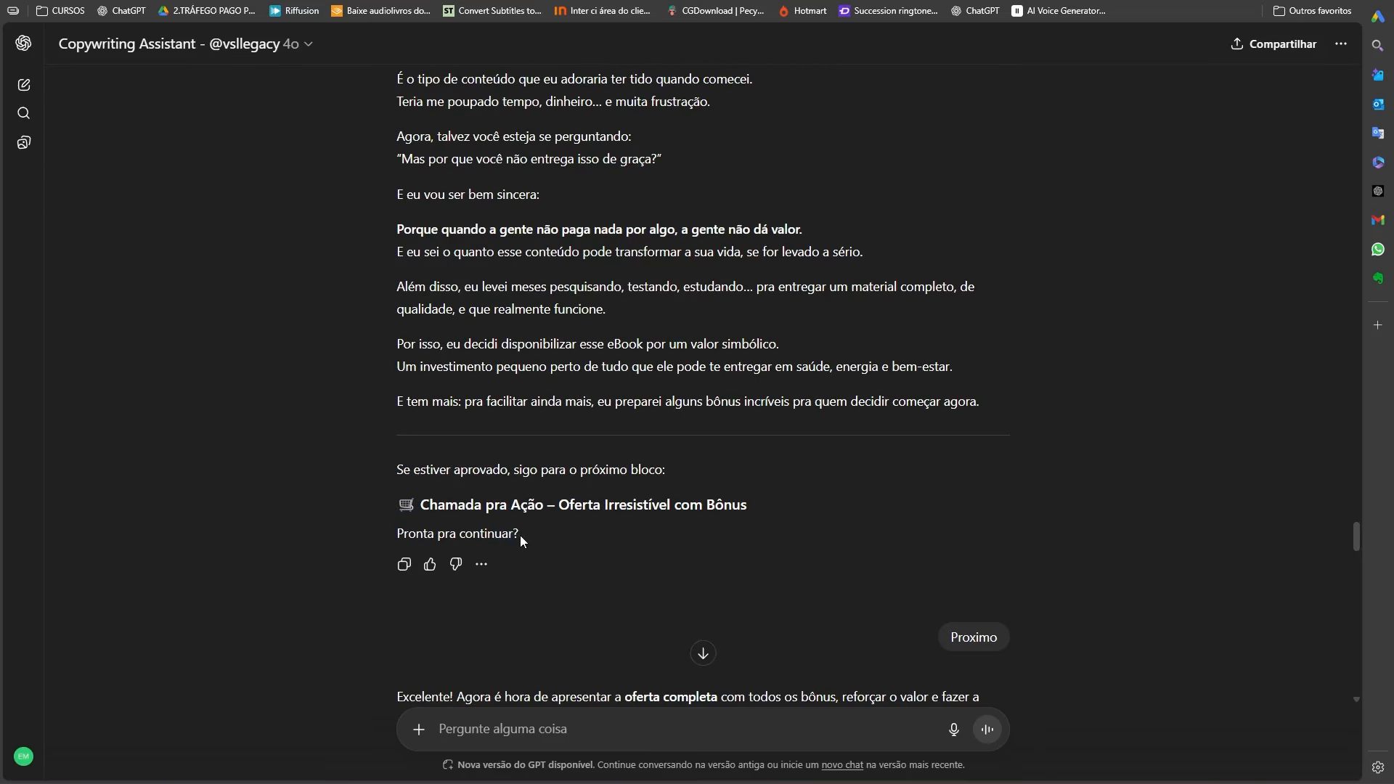
- Select the script text from the "INTRODUÇÃO DO PRODUTO" heading to the end of the conversation and switch to Manus
{"action": "scroll", "coordinate": [621, 453], "scroll_direction": "up", "scroll_amount": 8}
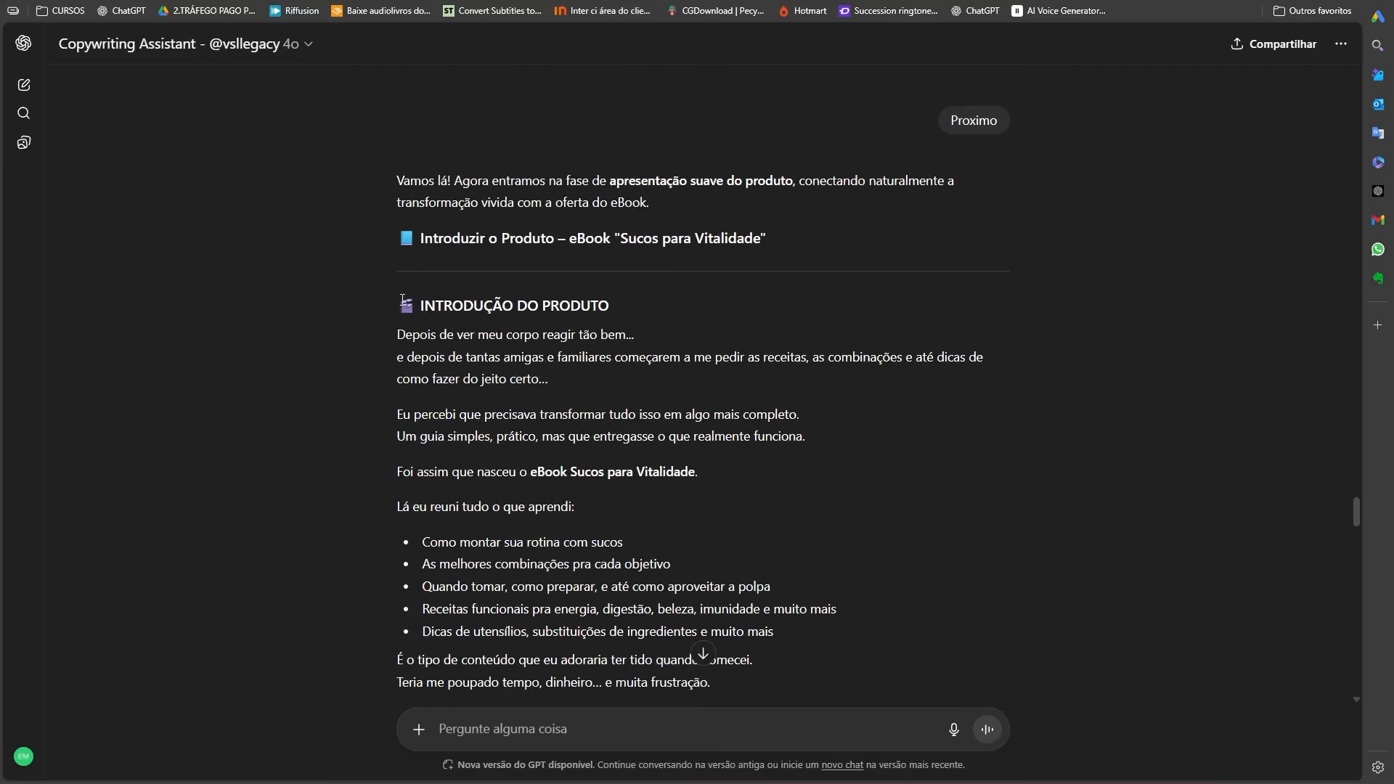
{"action": "left_click_drag", "start_coordinate": [402, 298], "coordinate": [872, 613]}
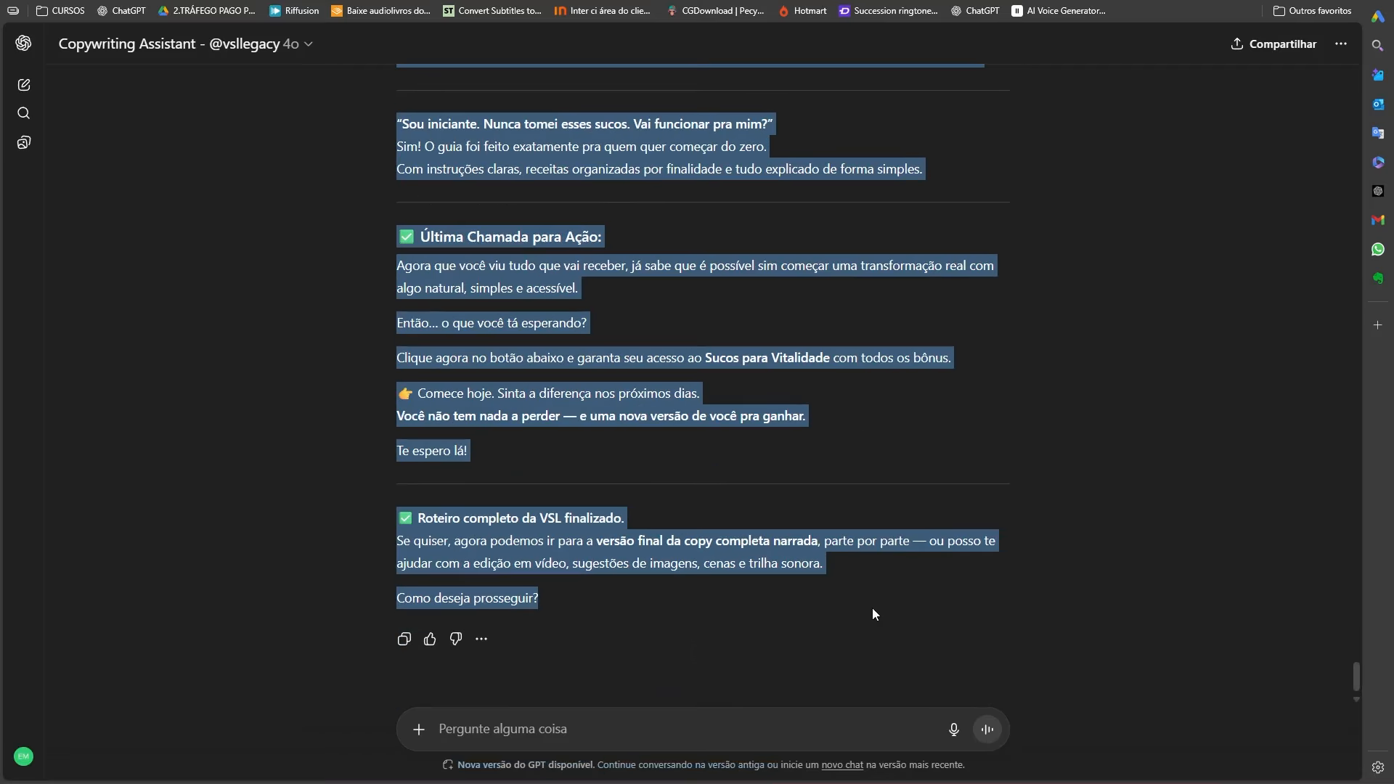
{"action": "left_click", "coordinate": [747, 1]}
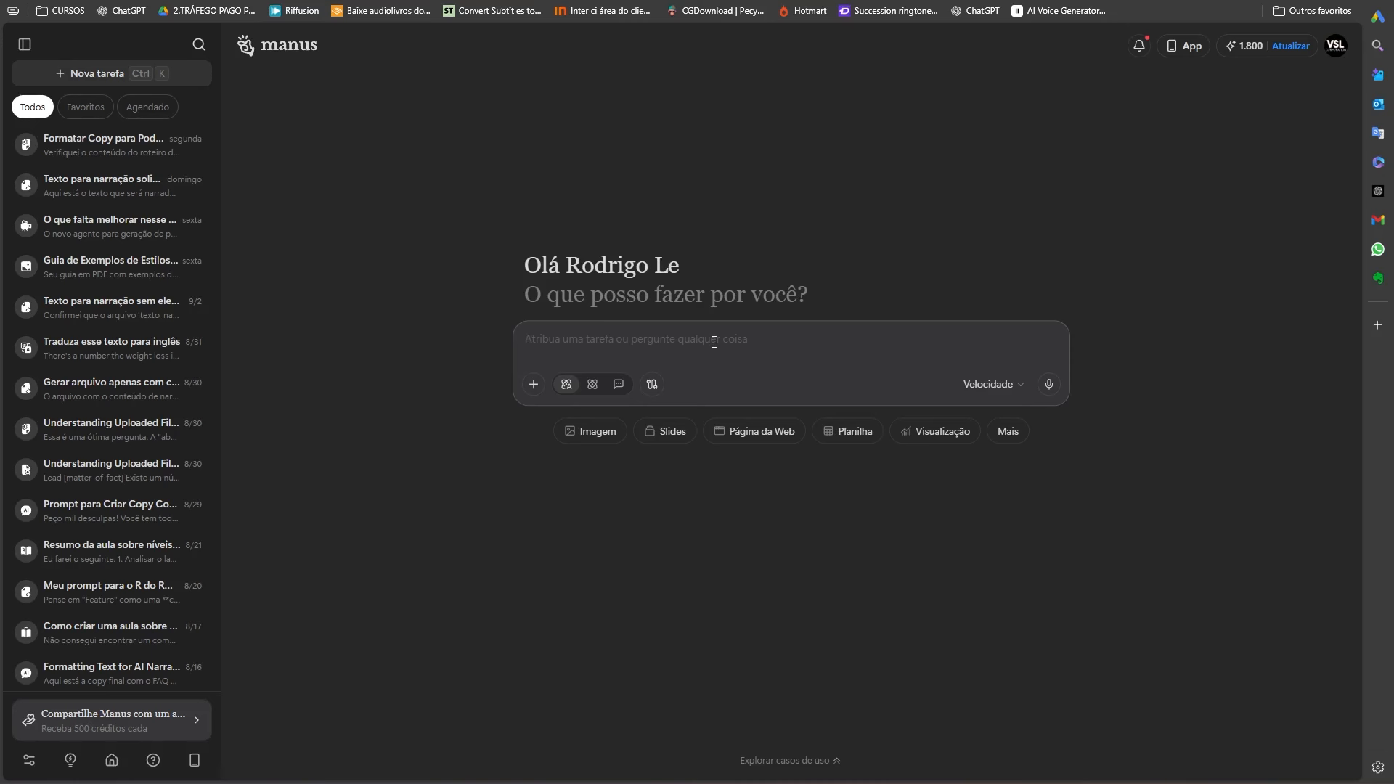
- Attach the copied script to a new Manus task and send "Passe a limpo a copy dessa VSL, Apenas com o que vai ser narrado."
{"action": "key", "text": "ctrl+v"}
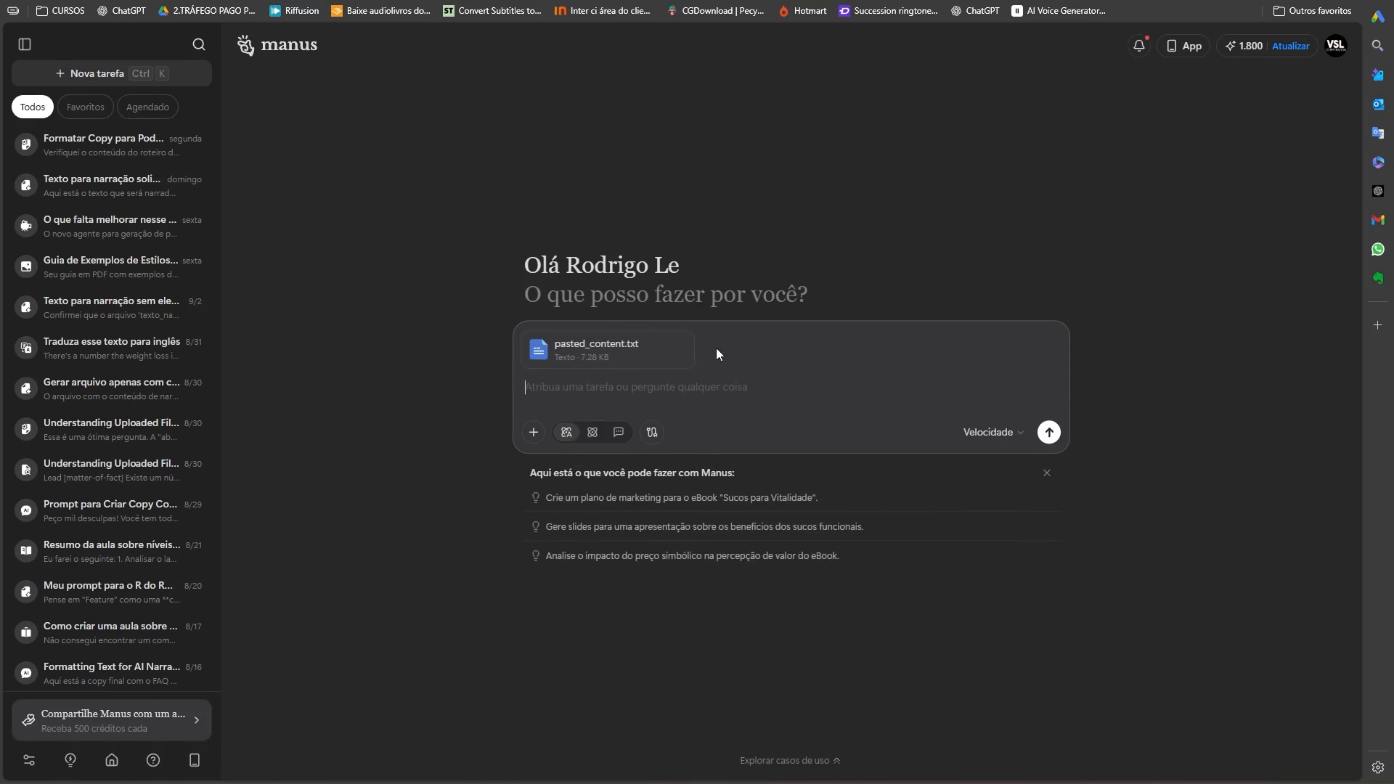
{"action": "type", "text": "Passe a limpo a copy dessa VSL, Apenas com o que vai ser narrado."}
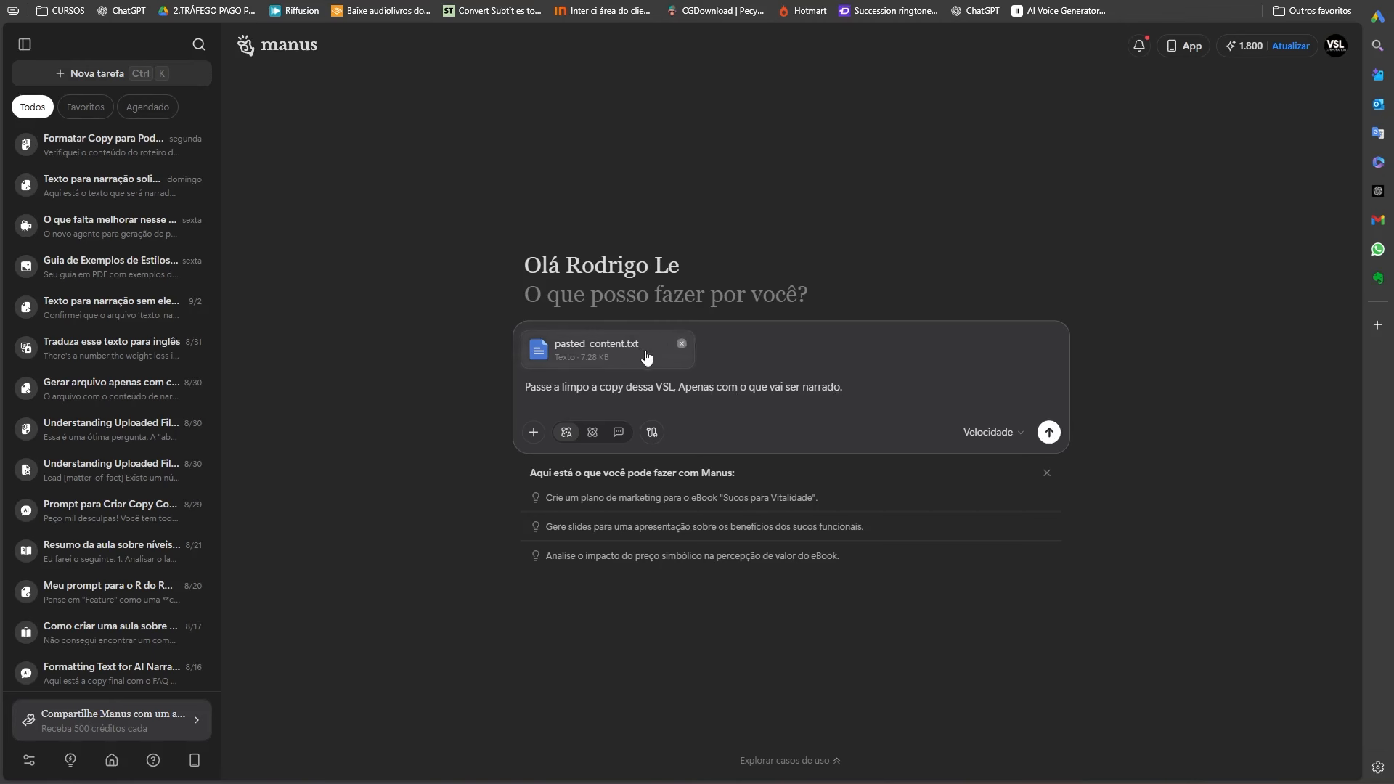
{"action": "left_click", "coordinate": [1049, 434]}
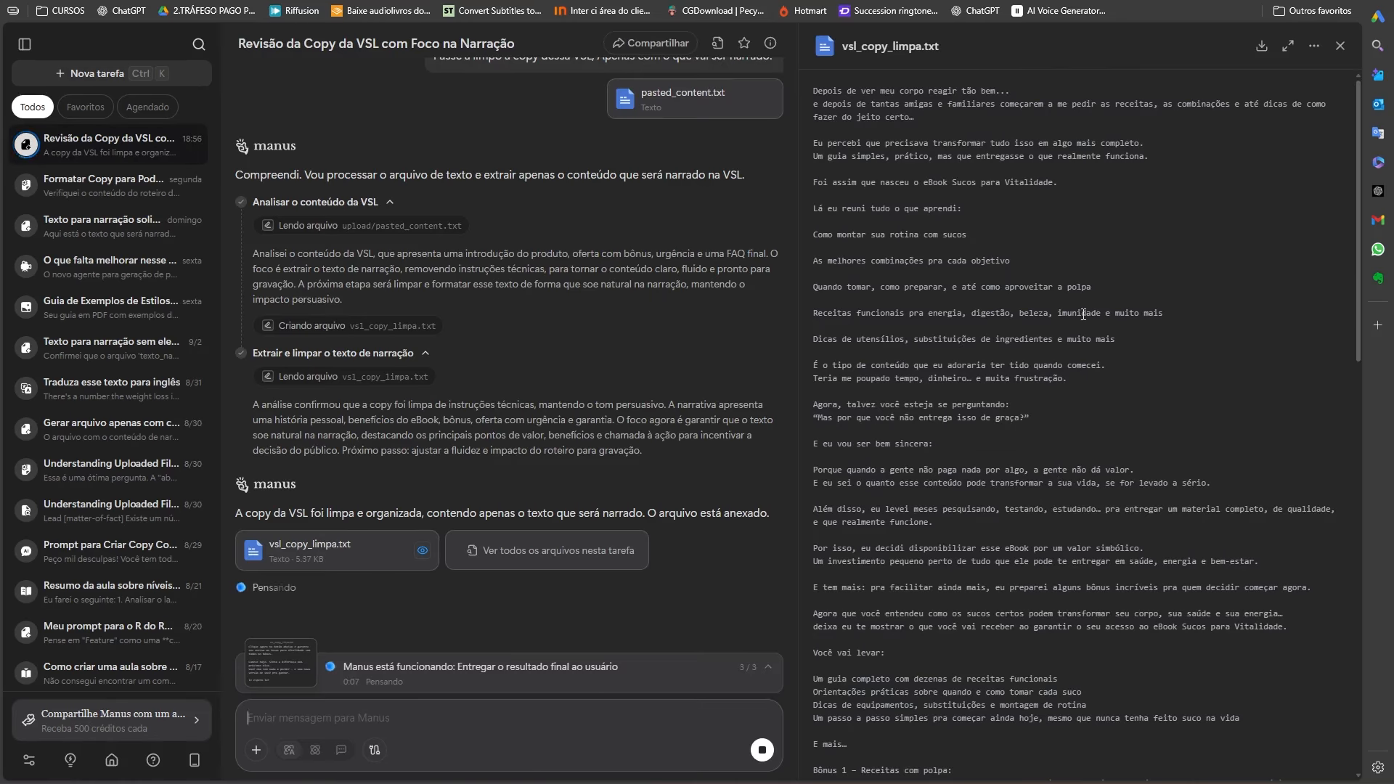
- Review the cleaned narration script in vsl_copy_limpa.txt and paste it into the Google Docs document COPY VSL
{"action": "scroll", "coordinate": [1083, 319], "scroll_direction": "down", "scroll_amount": 4}
{"action": "scroll", "coordinate": [1084, 313], "scroll_direction": "down", "scroll_amount": 10}
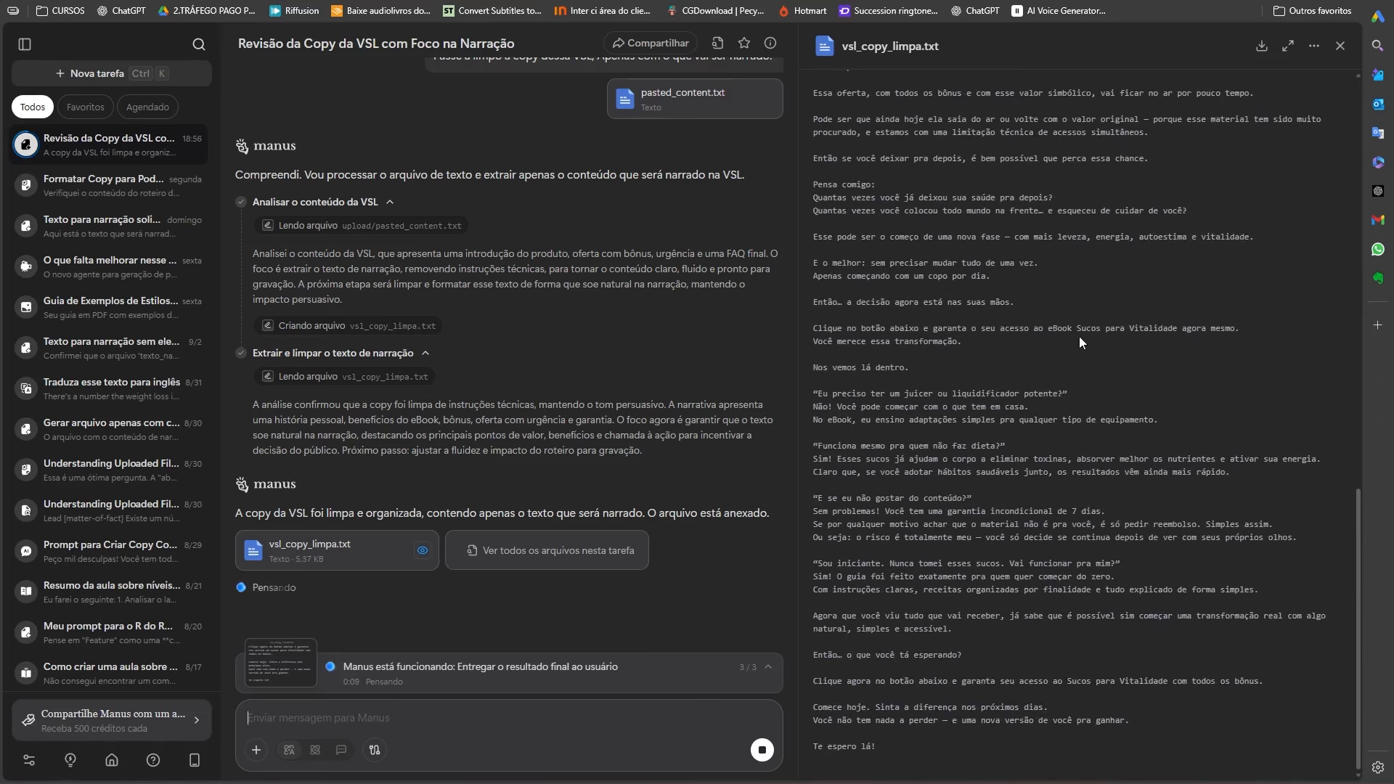
{"action": "scroll", "coordinate": [1038, 551], "scroll_direction": "up", "scroll_amount": 12}
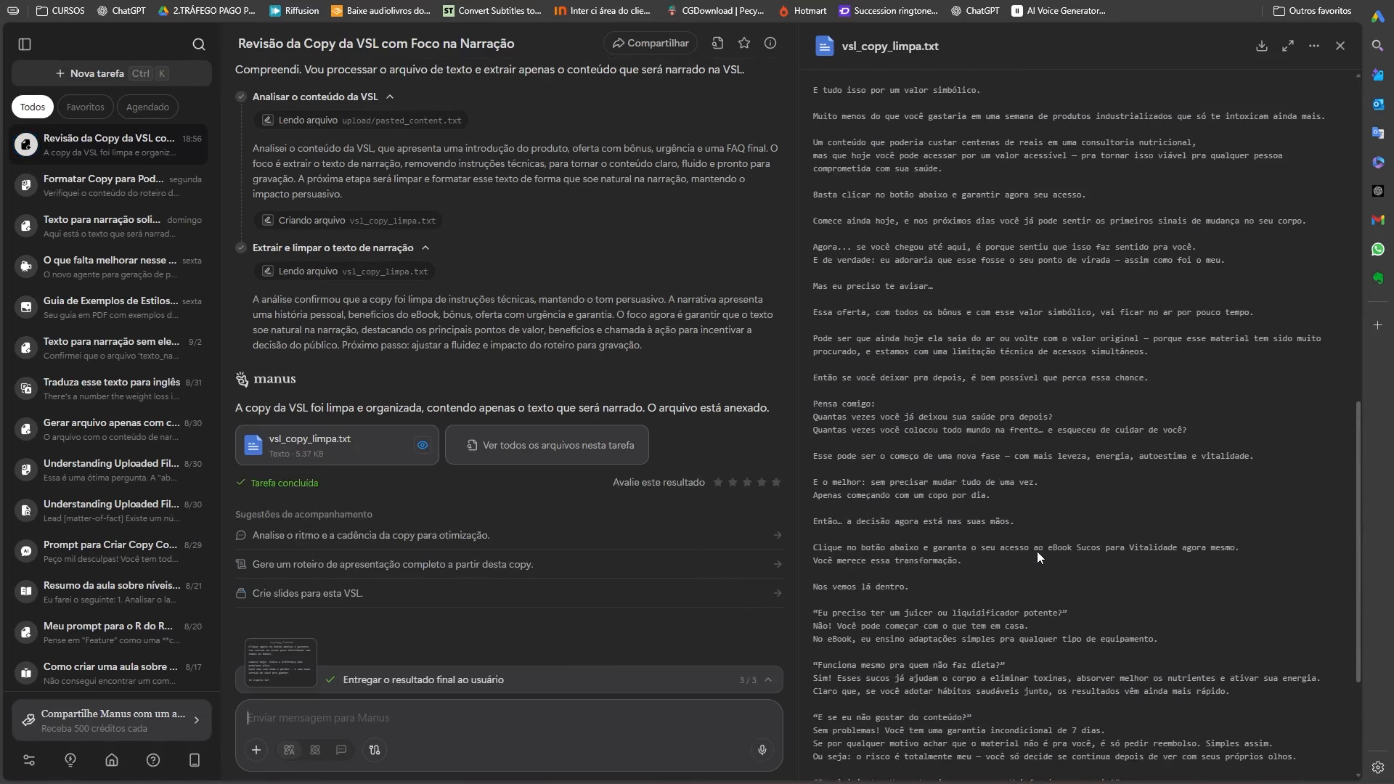
{"action": "scroll", "coordinate": [1031, 551], "scroll_direction": "up", "scroll_amount": 2}
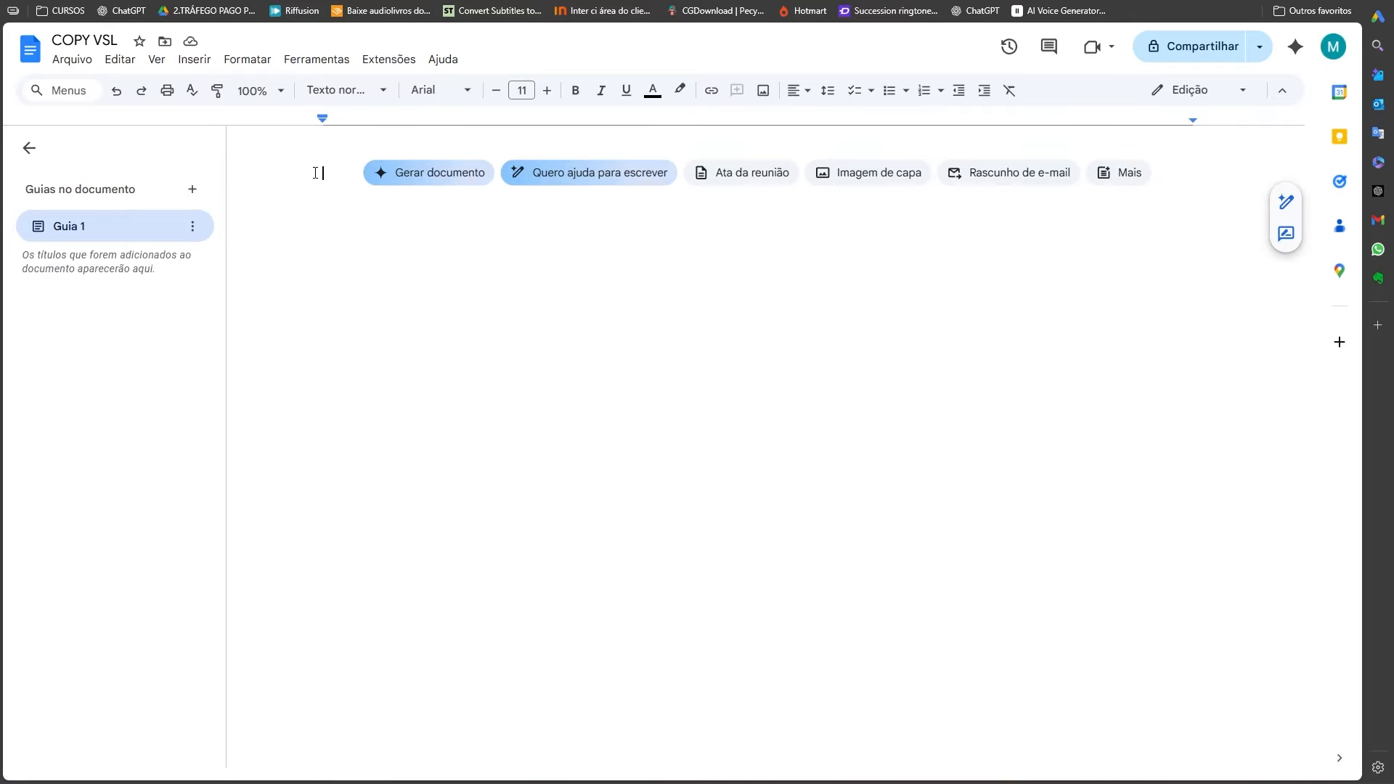
{"action": "key", "text": "ctrl+v"}
{"action": "scroll", "coordinate": [475, 470], "scroll_direction": "up", "scroll_amount": 10}
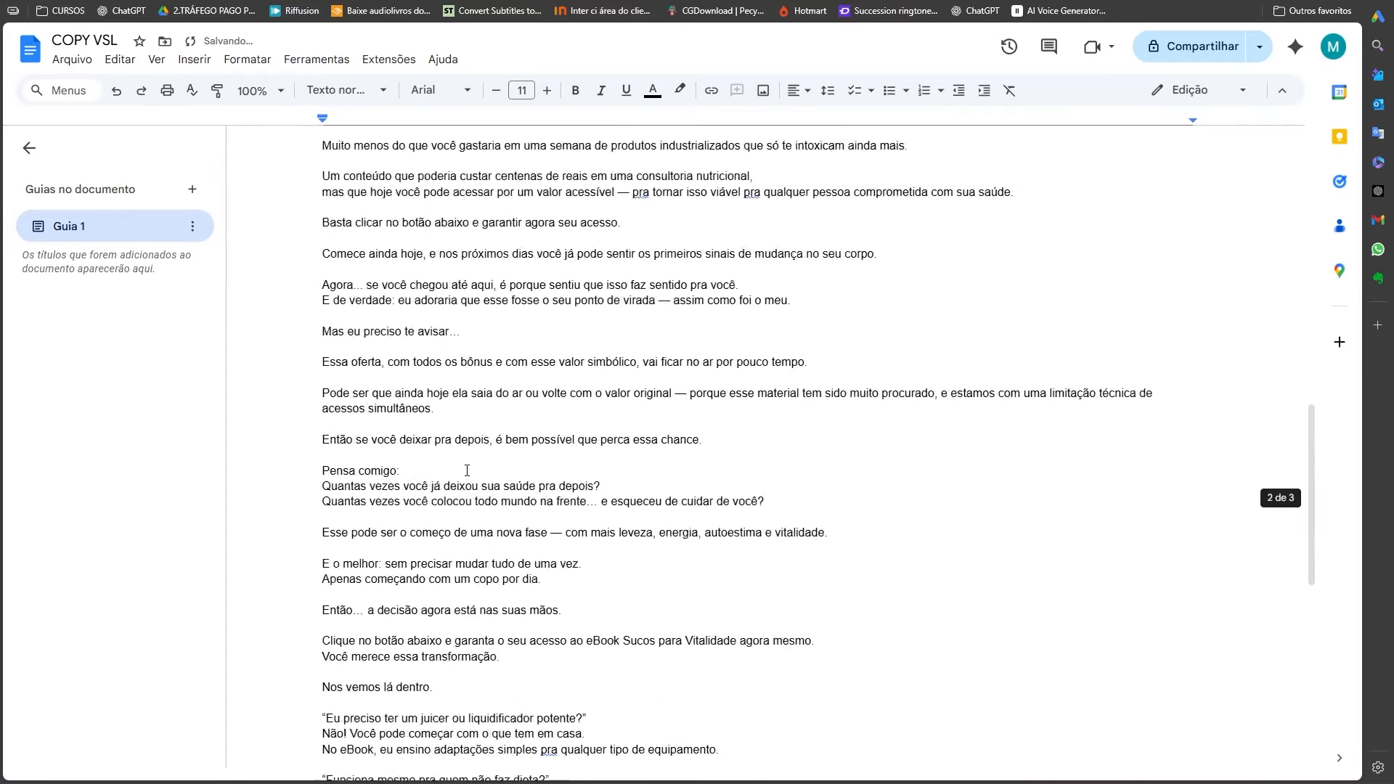
{"action": "scroll", "coordinate": [475, 469], "scroll_direction": "up", "scroll_amount": 5}
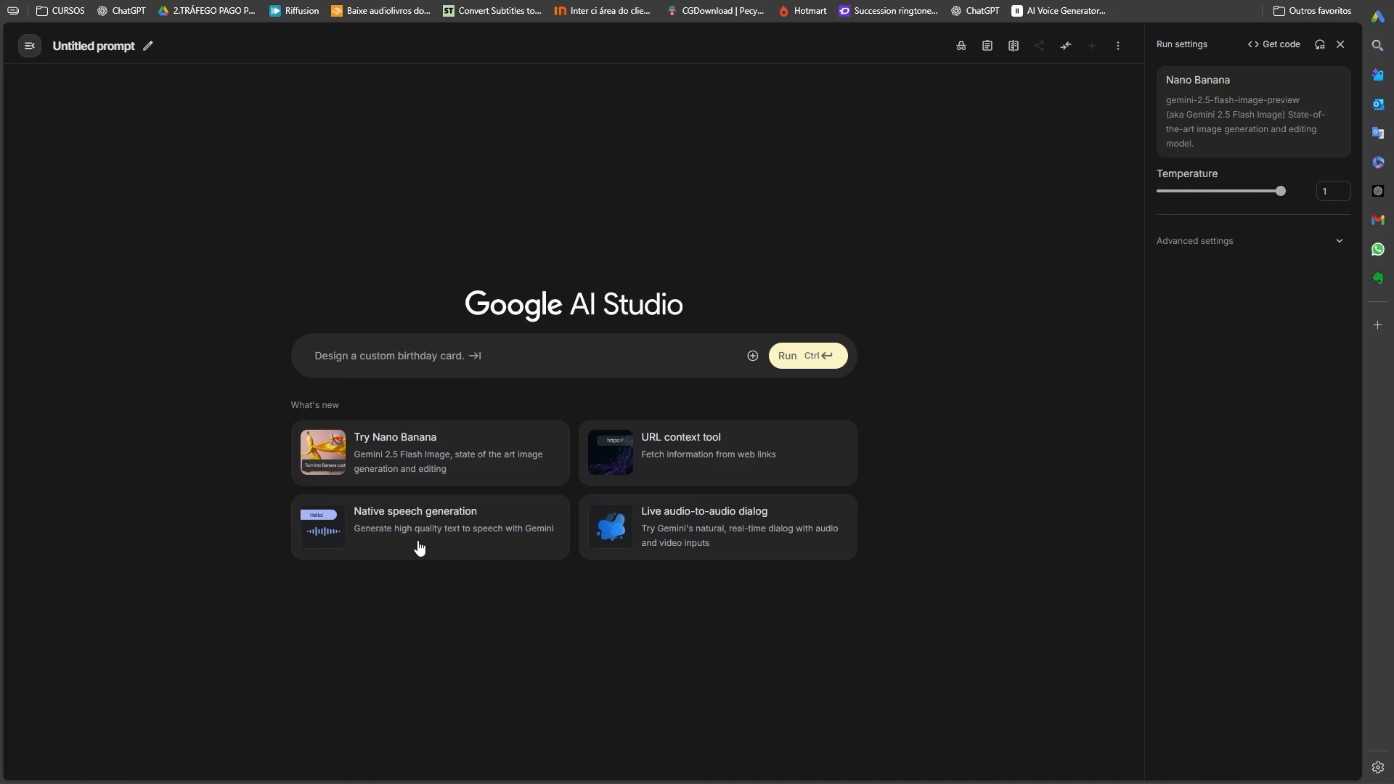
- Open native speech generation in Google AI Studio
{"action": "left_click", "coordinate": [462, 537]}
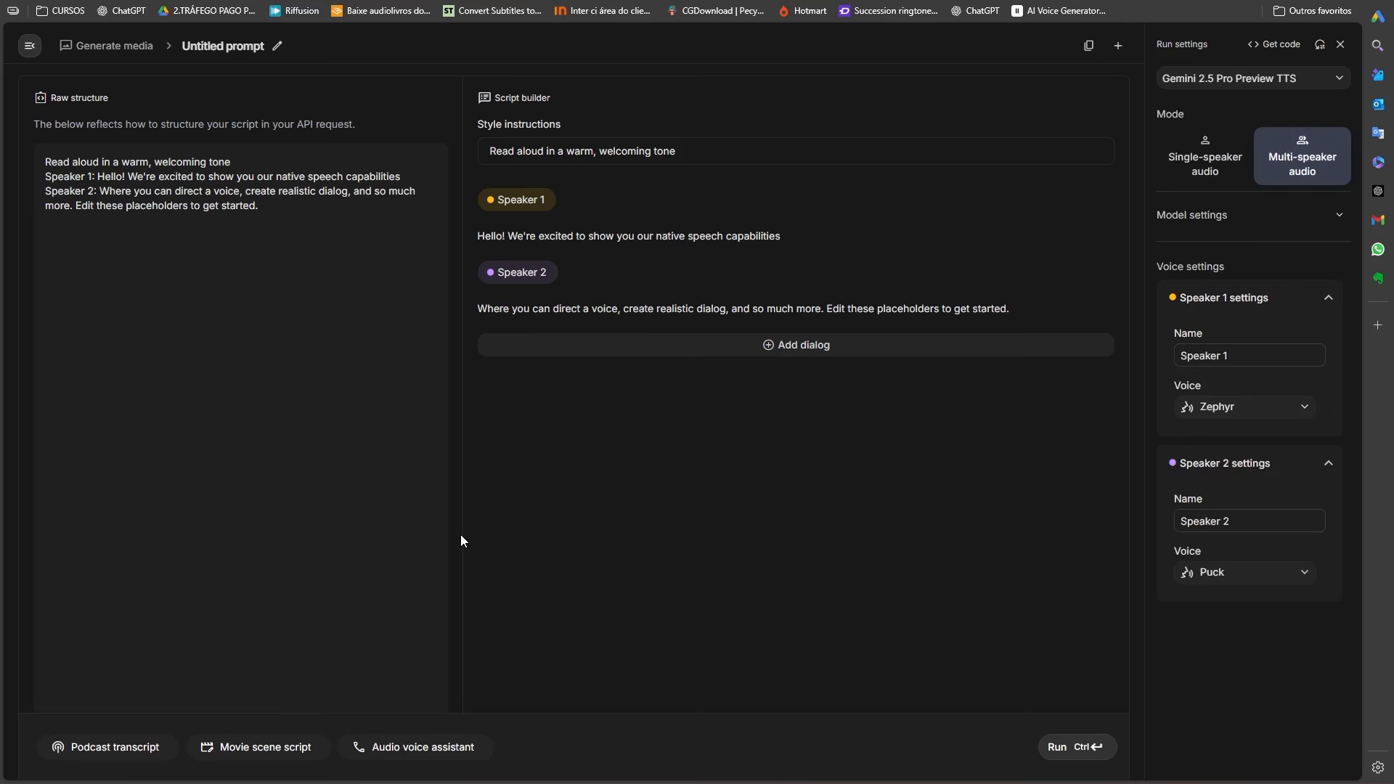
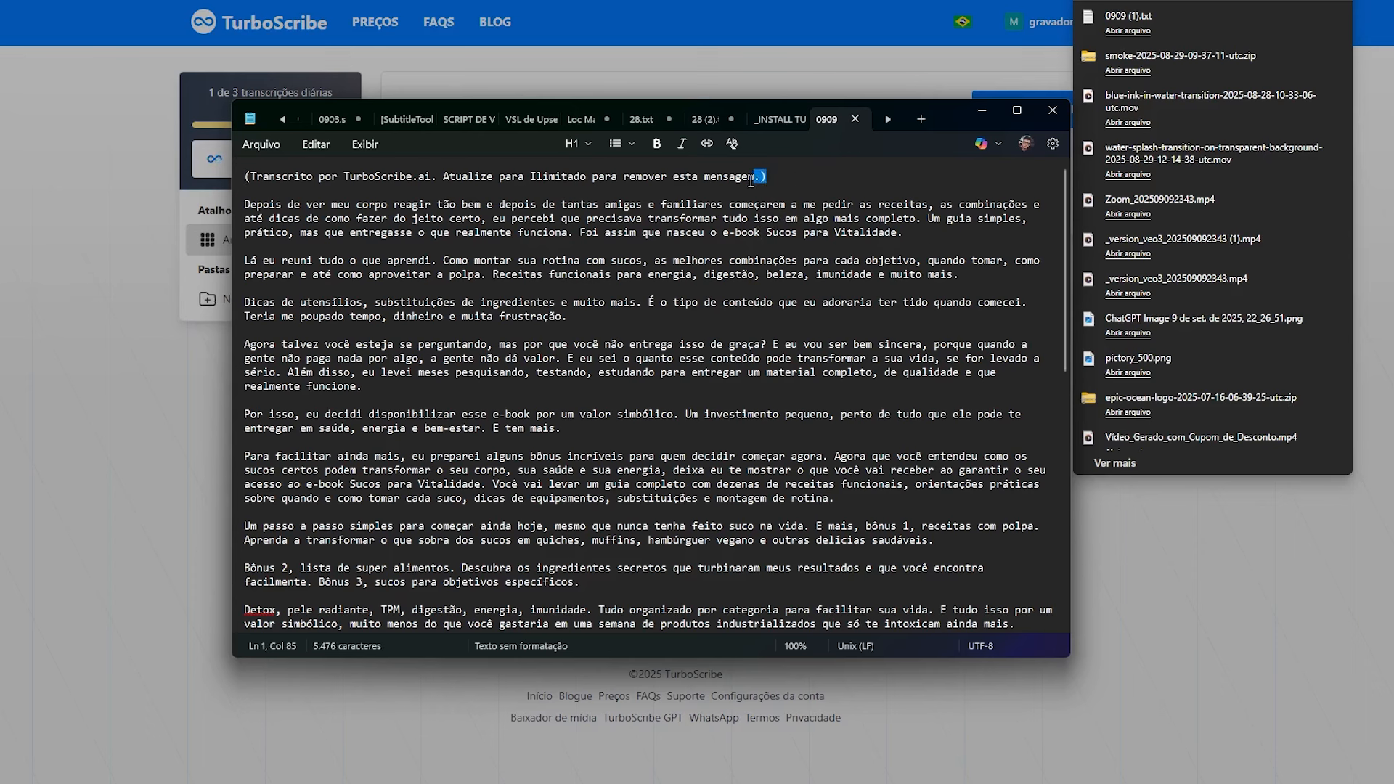
- Remove the TurboScribe notice lines at the start and end of the transcript and select all the remaining text
{"action": "triple_click", "coordinate": [310, 177]}
{"action": "scroll", "coordinate": [346, 318], "scroll_direction": "down", "scroll_amount": 10}
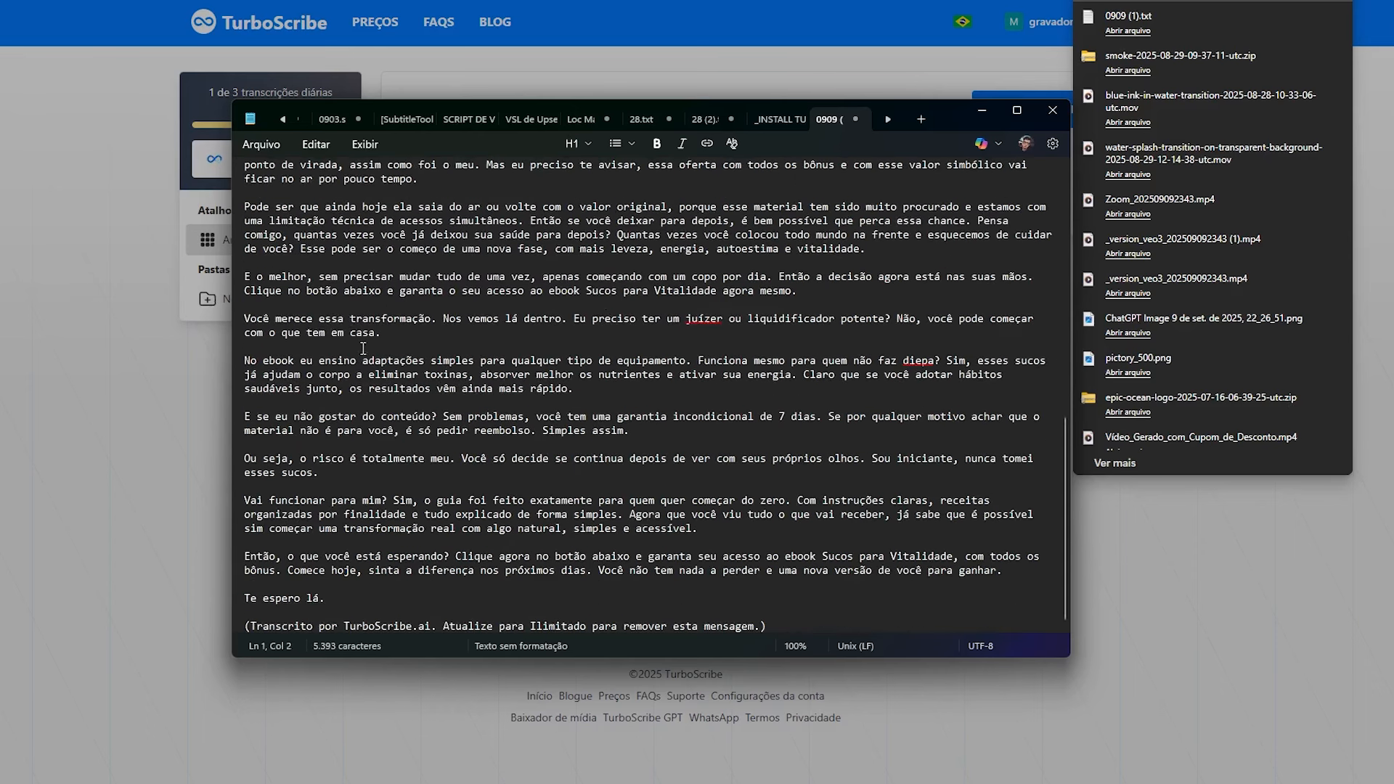
{"action": "triple_click", "coordinate": [403, 625]}
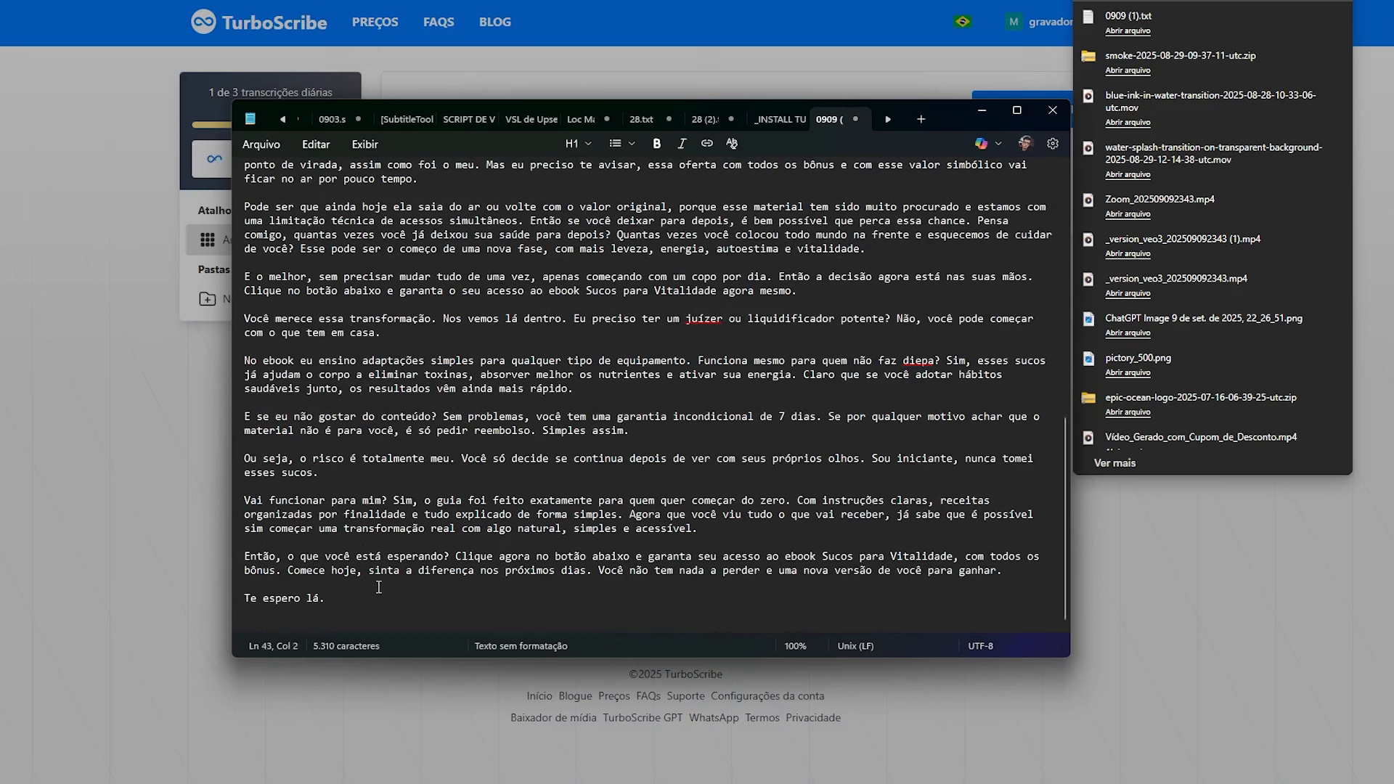
{"action": "key", "text": "ctrl+a"}
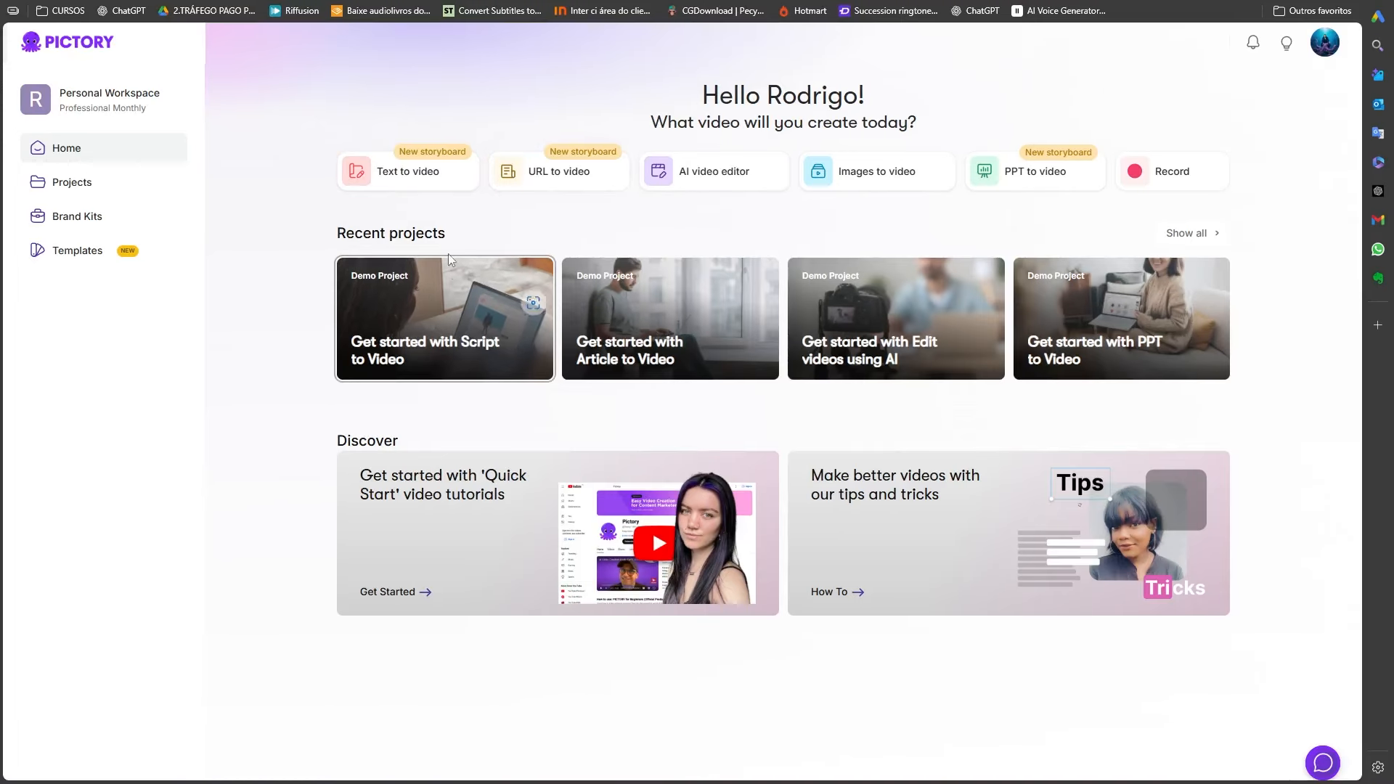
- Start a text-to-video project in Pictory, paste the cleaned transcript as its script and title it VSL
{"action": "mouse_move", "coordinate": [404, 188]}
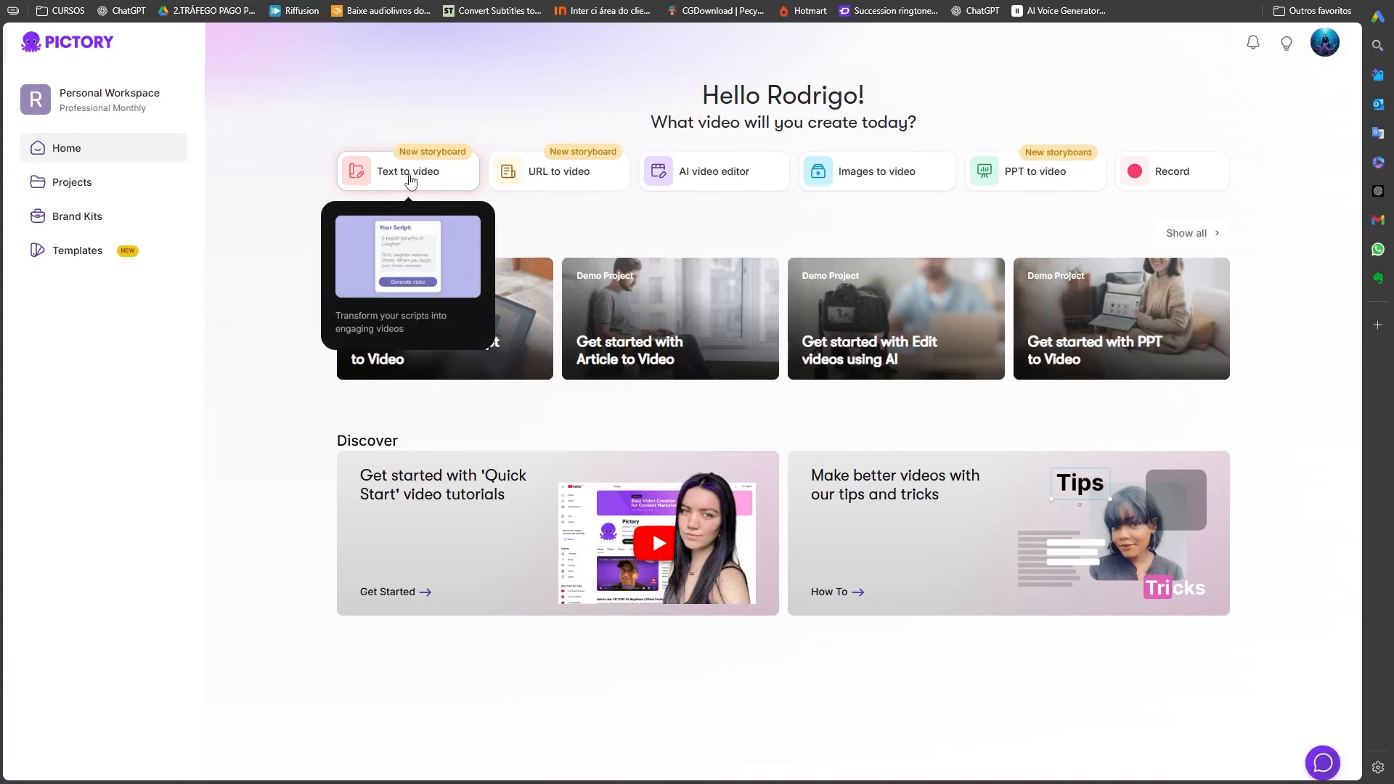
{"action": "left_click", "coordinate": [406, 177]}
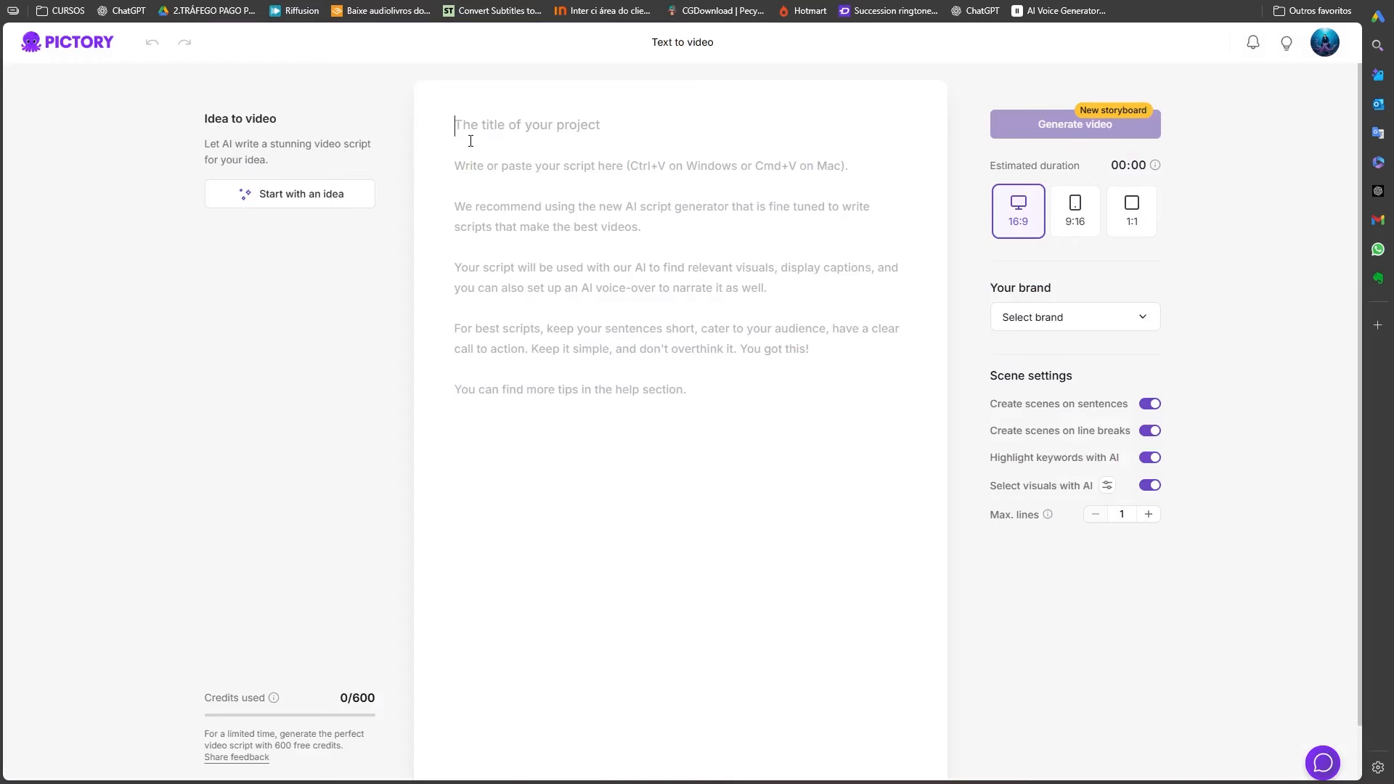
{"action": "key", "text": "ctrl+v"}
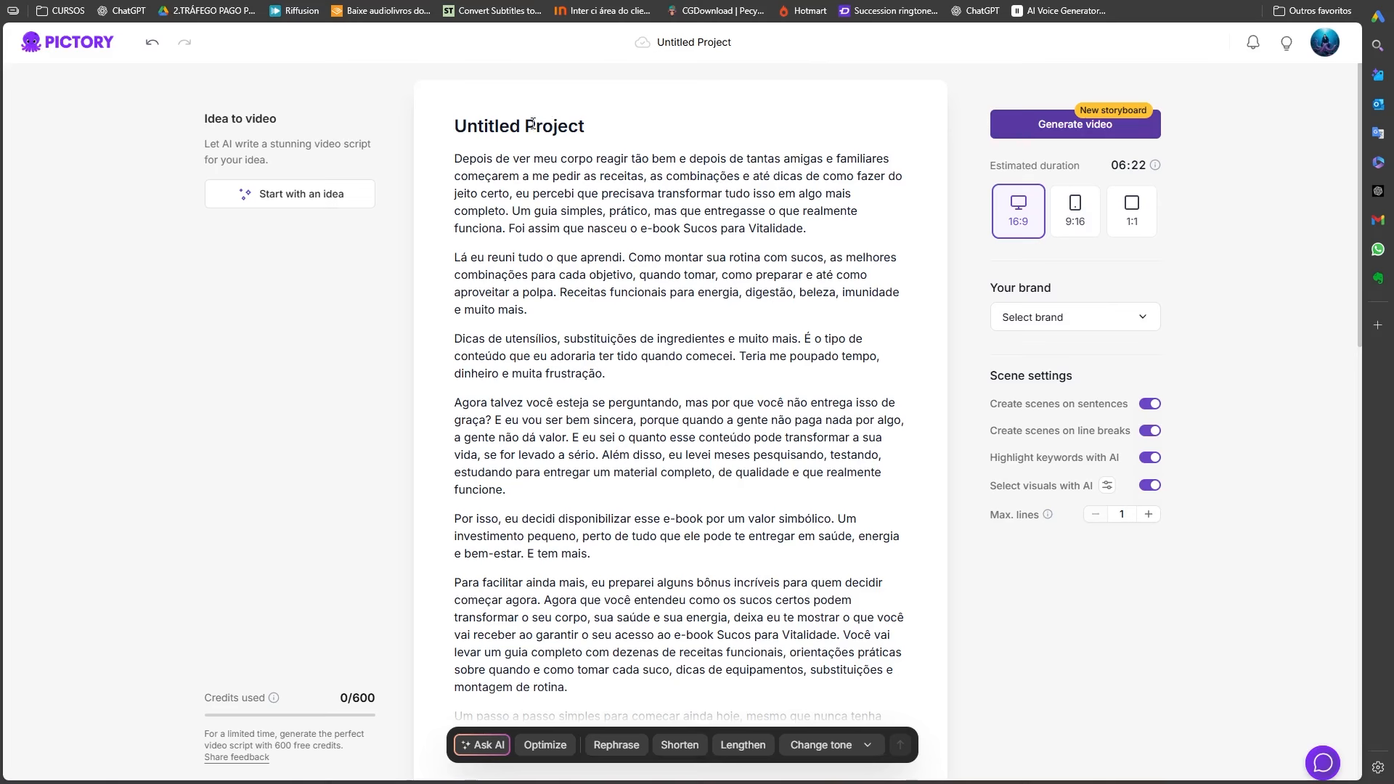
{"action": "triple_click", "coordinate": [585, 125]}
{"action": "type", "text": "VSL"}
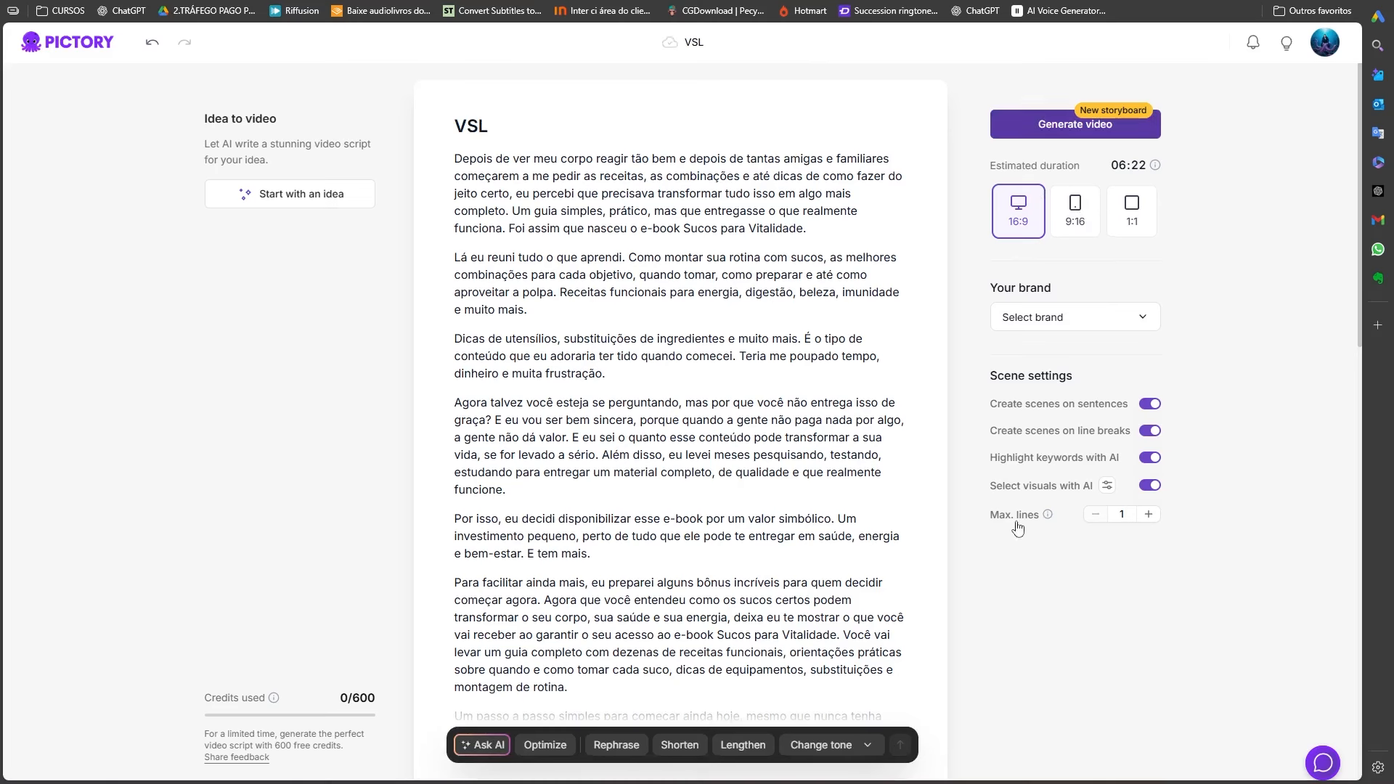
- Try a maximum of 2 lines per scene, return to 1, and try the 1:1 and 9:16 video formats
{"action": "left_click", "coordinate": [1147, 516]}
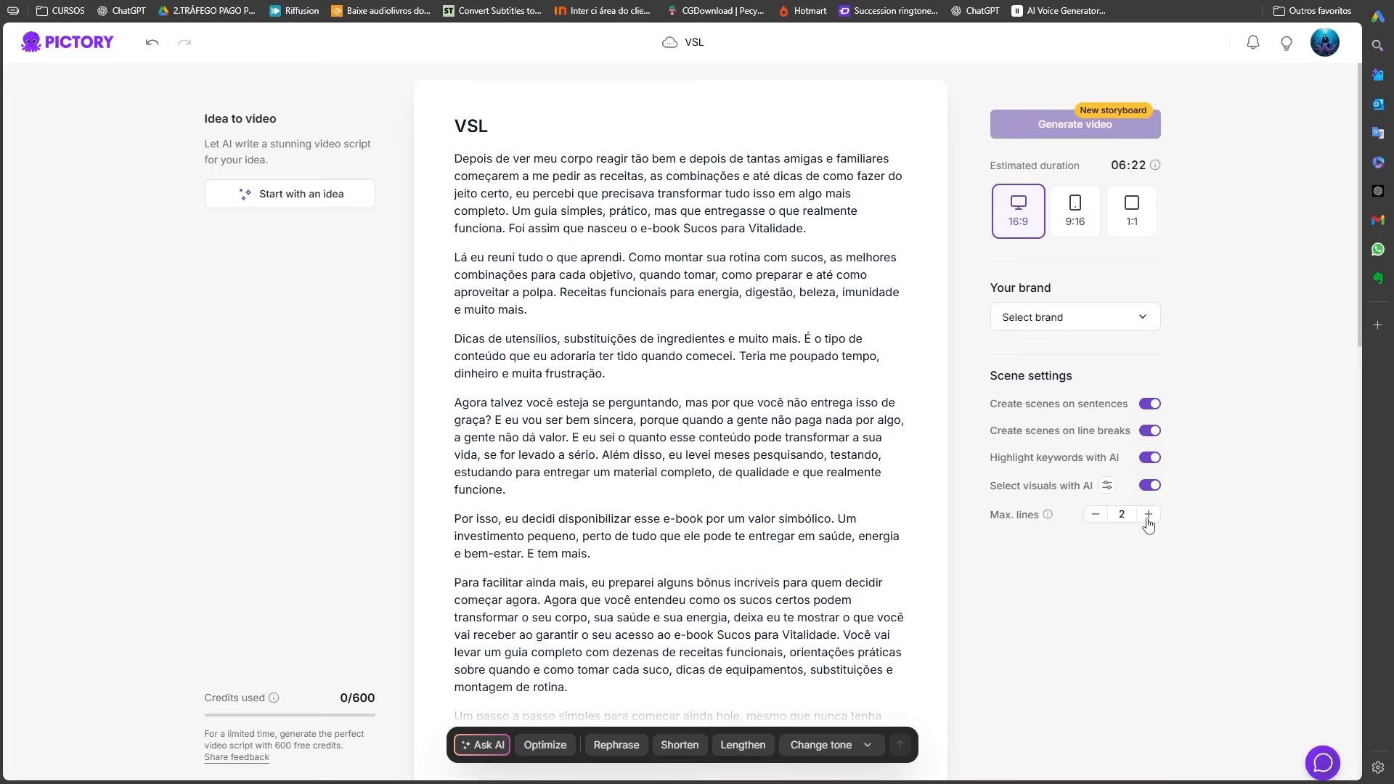
{"action": "left_click", "coordinate": [1096, 515]}
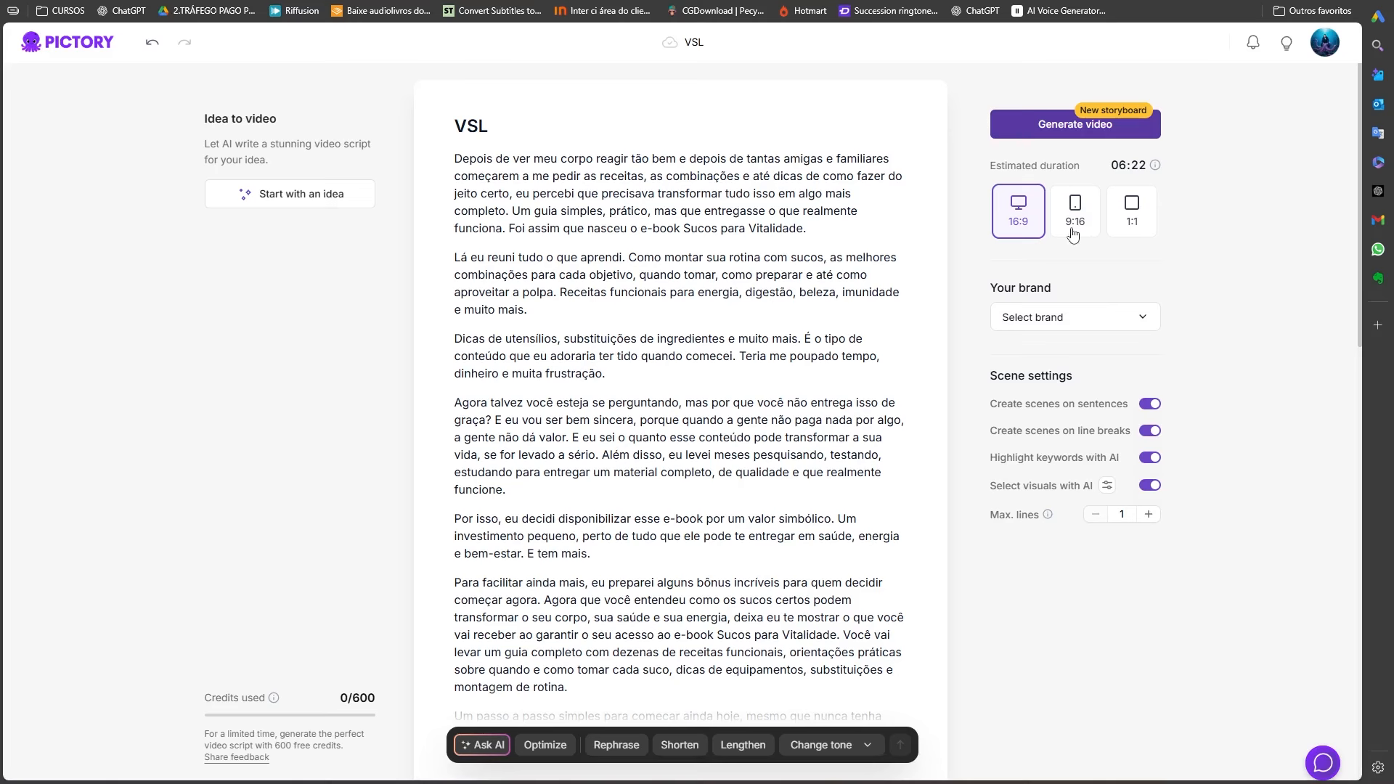
{"action": "left_click", "coordinate": [1127, 221]}
{"action": "left_click", "coordinate": [1093, 226]}
{"action": "left_click", "coordinate": [1126, 229]}
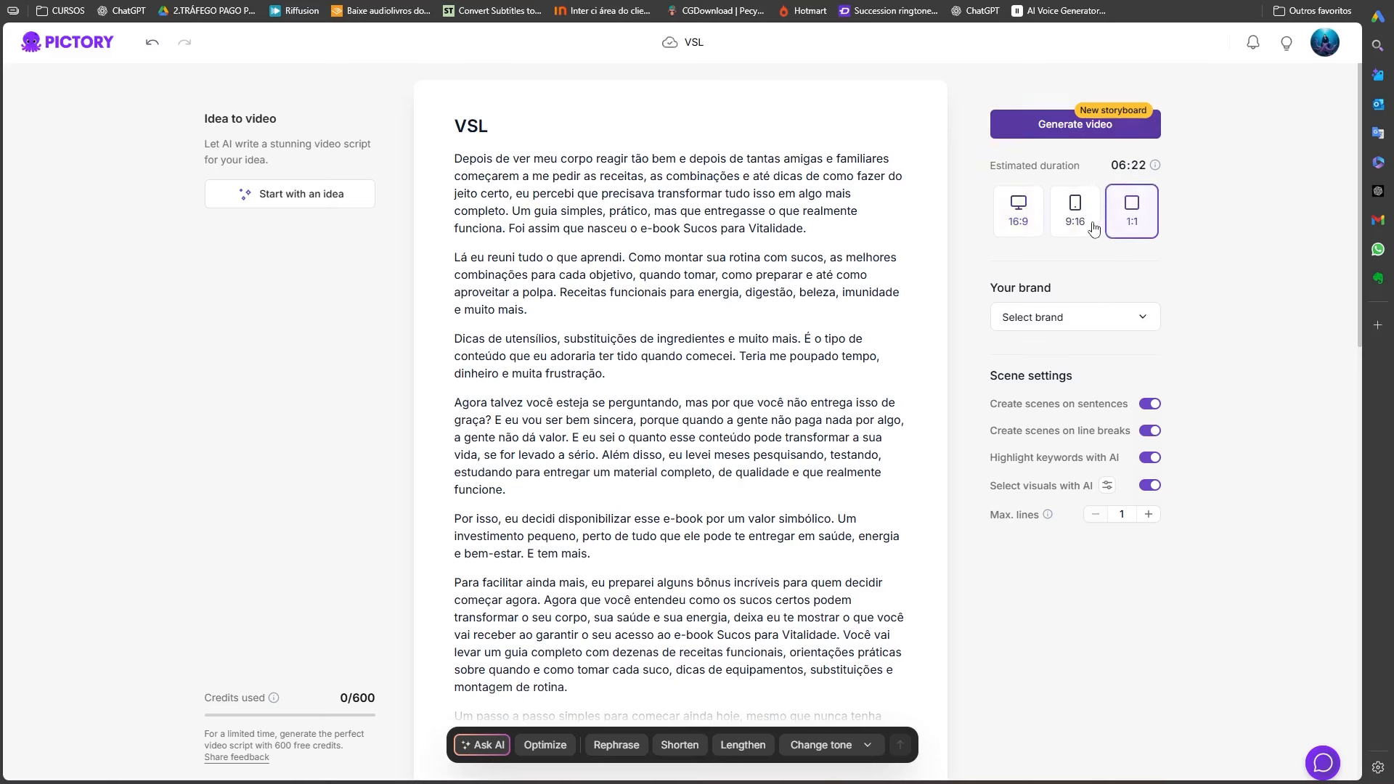
{"action": "left_click", "coordinate": [1093, 229]}
{"action": "left_click", "coordinate": [1126, 226]}
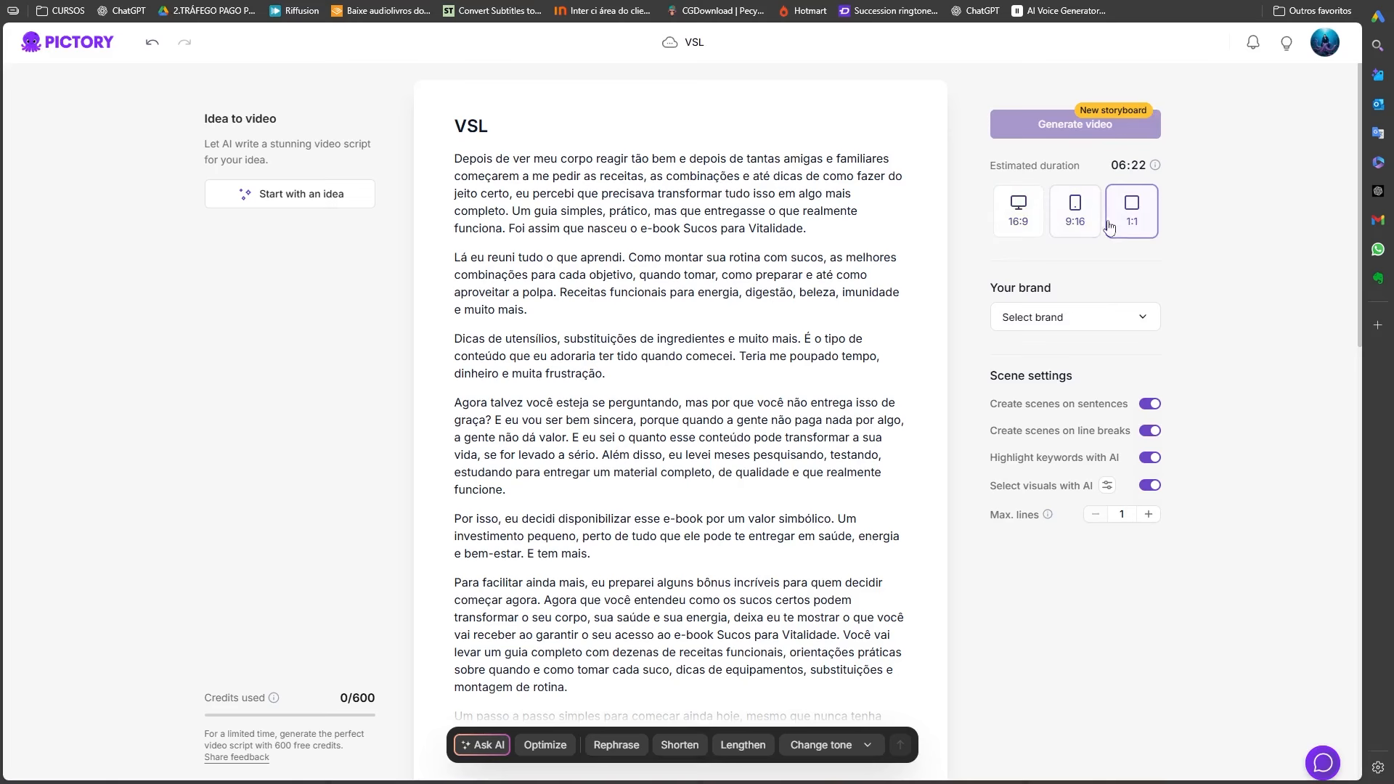
{"action": "left_click", "coordinate": [1064, 232]}
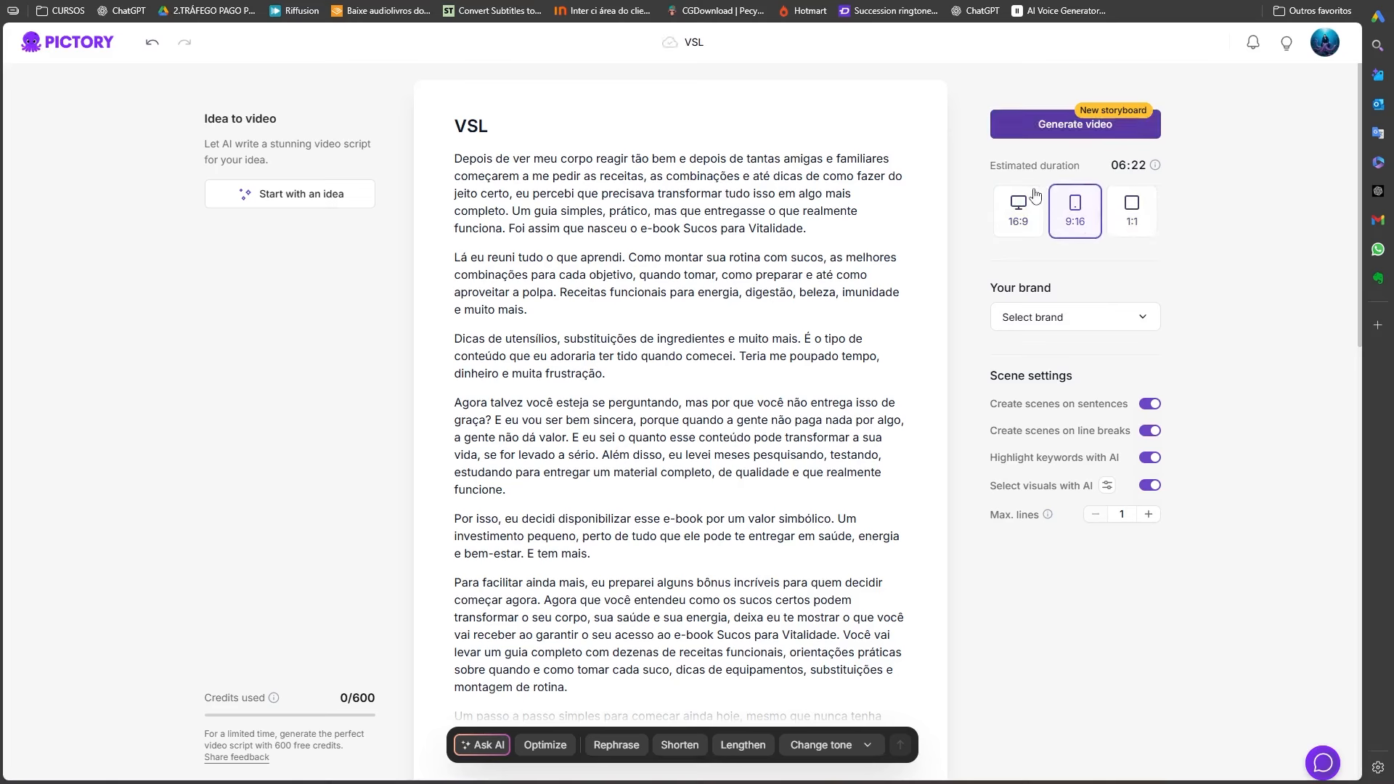
- Choose the 16:9 format and generate the video from the script
{"action": "left_click", "coordinate": [1020, 227]}
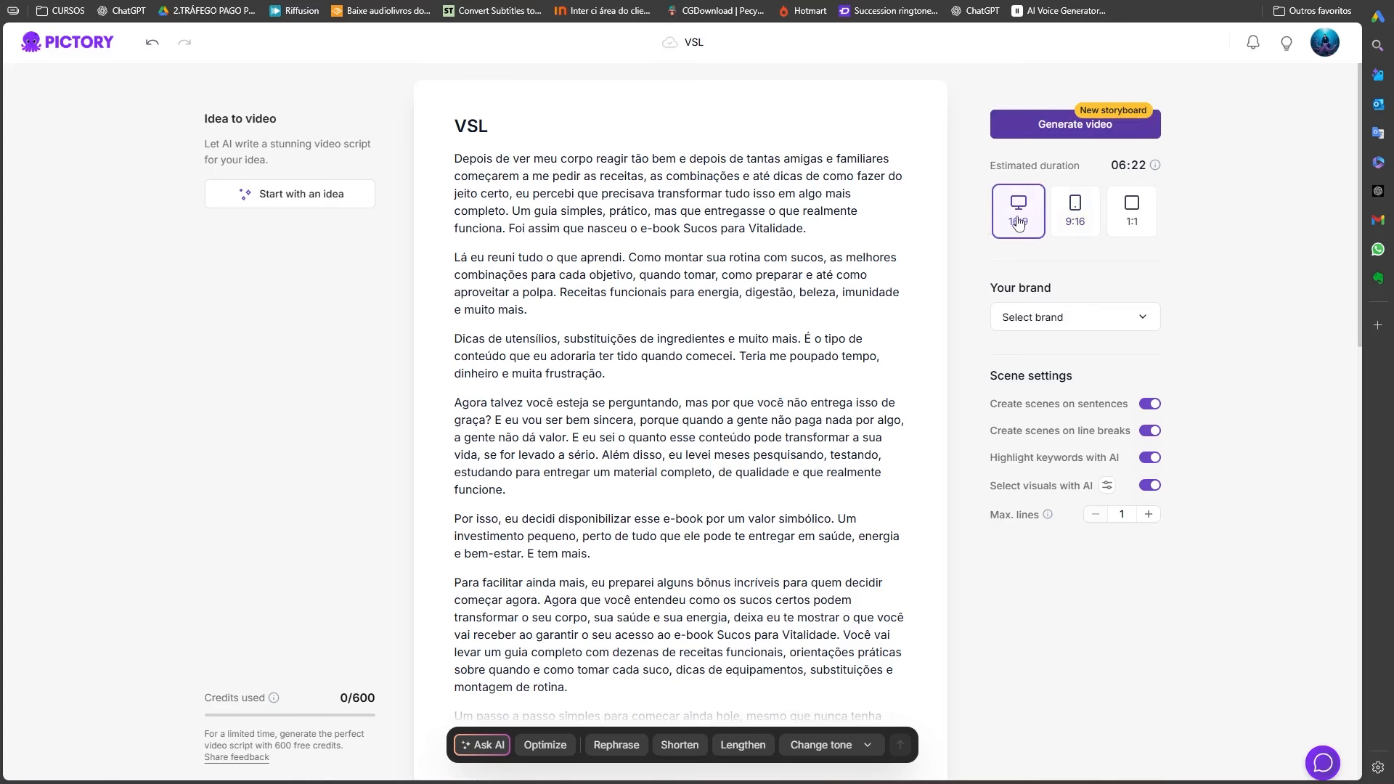
{"action": "left_click", "coordinate": [1063, 131]}
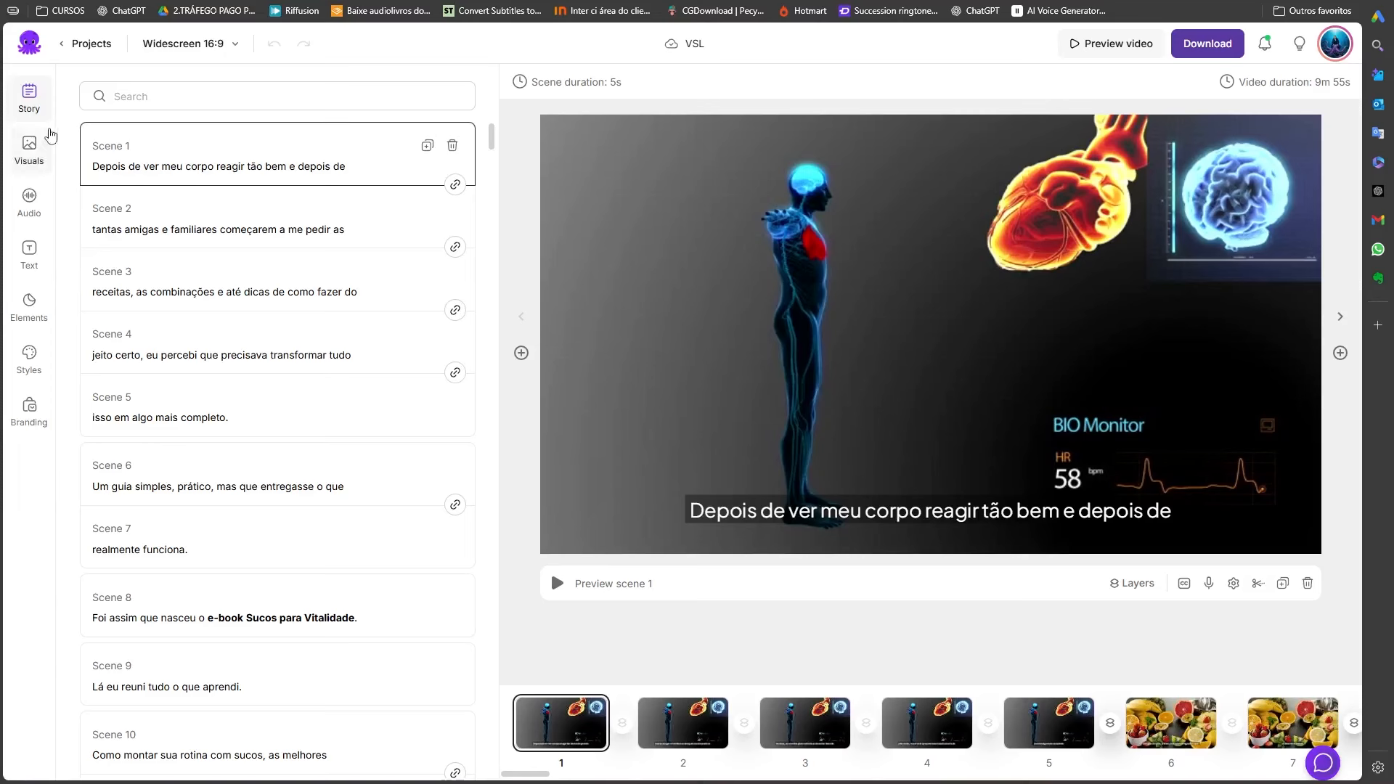
- Examine the visuals, audio, text, elements, styles and branding options for the video, and return to the story scenes
{"action": "left_click", "coordinate": [36, 145]}
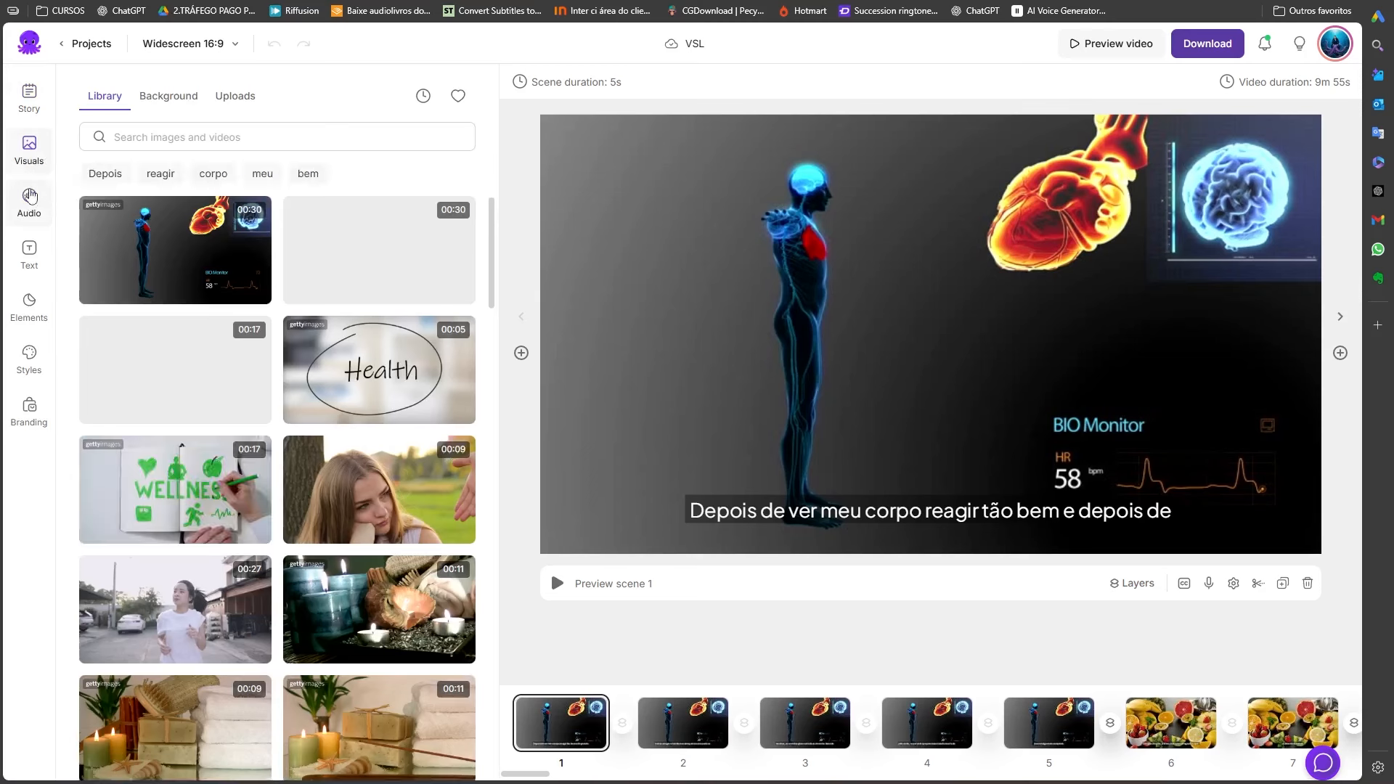
{"action": "left_click", "coordinate": [43, 156]}
{"action": "left_click", "coordinate": [40, 156]}
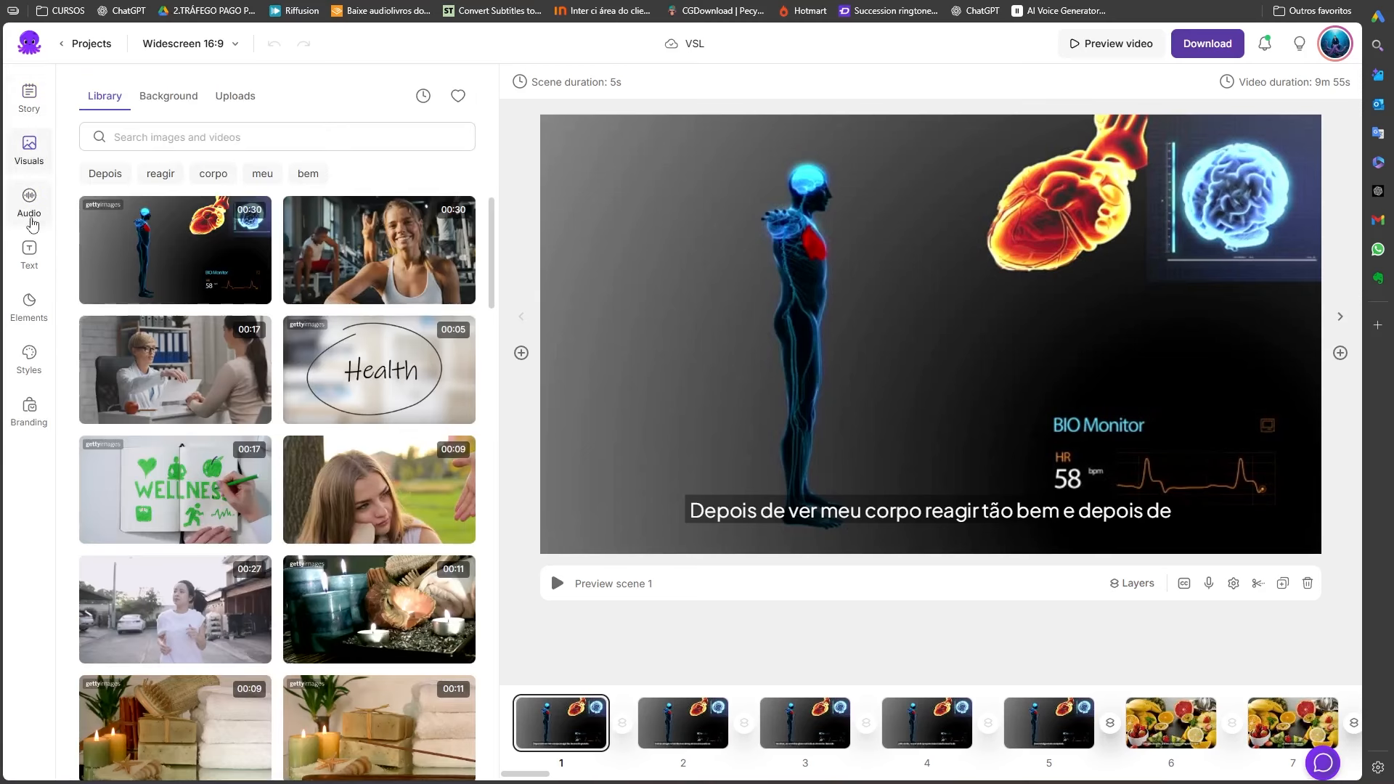
{"action": "left_click", "coordinate": [32, 202]}
{"action": "left_click", "coordinate": [28, 269]}
{"action": "left_click", "coordinate": [30, 311]}
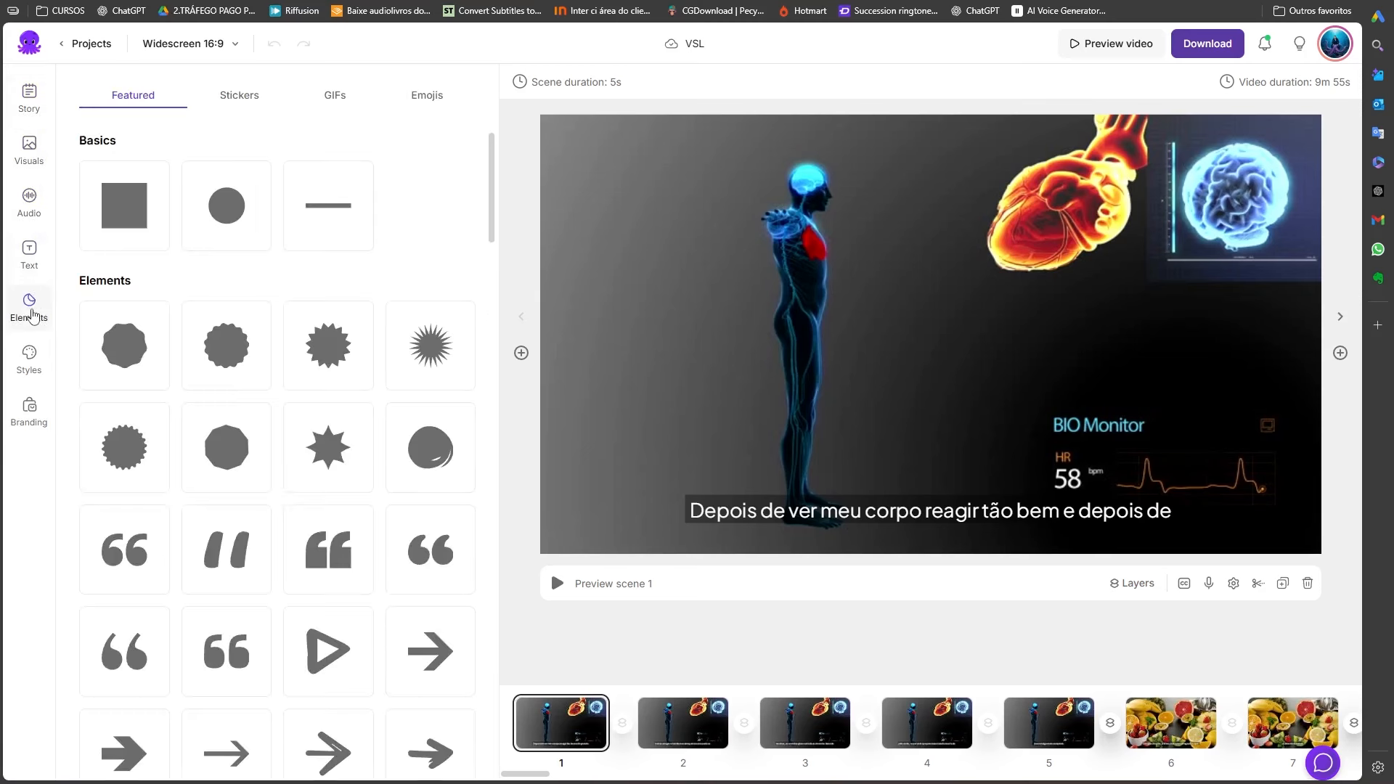
{"action": "left_click", "coordinate": [29, 371]}
{"action": "left_click", "coordinate": [31, 422]}
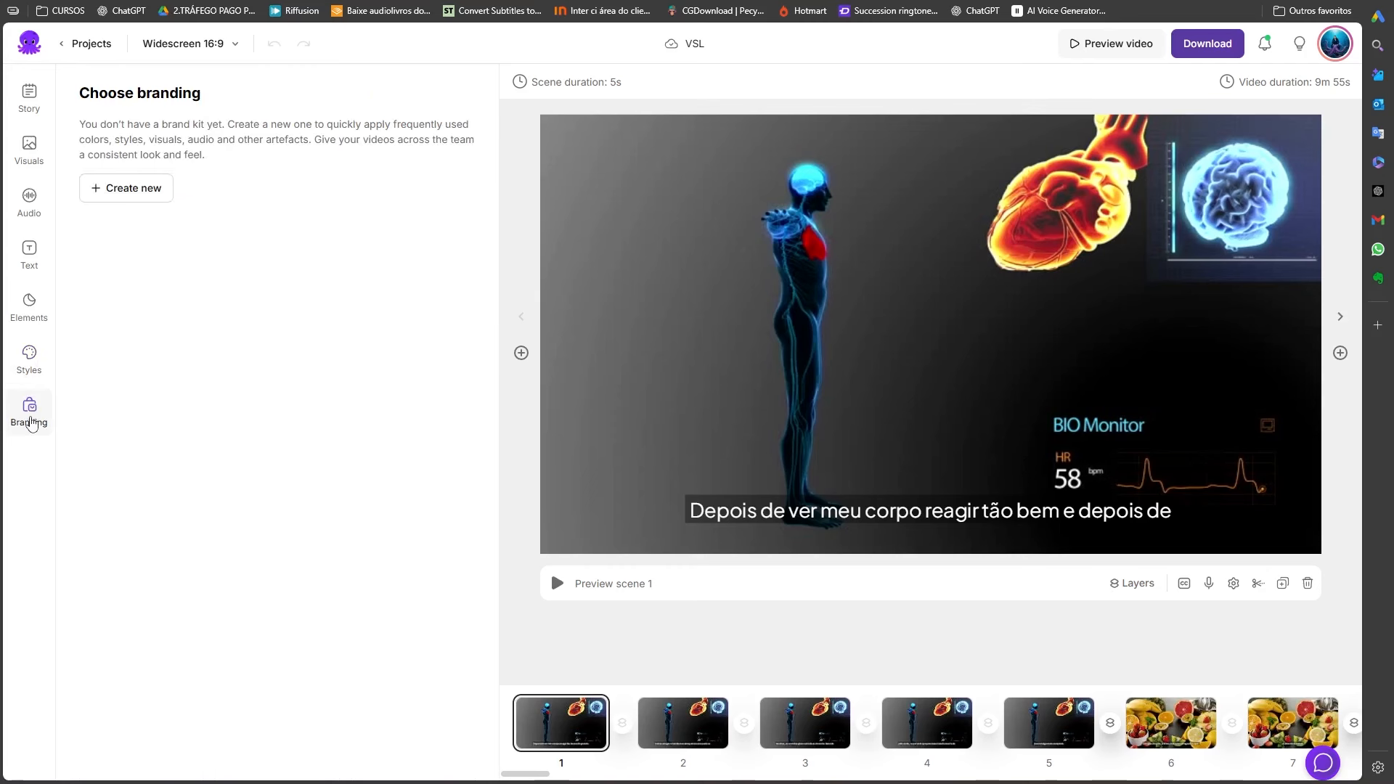
{"action": "left_click", "coordinate": [44, 113]}
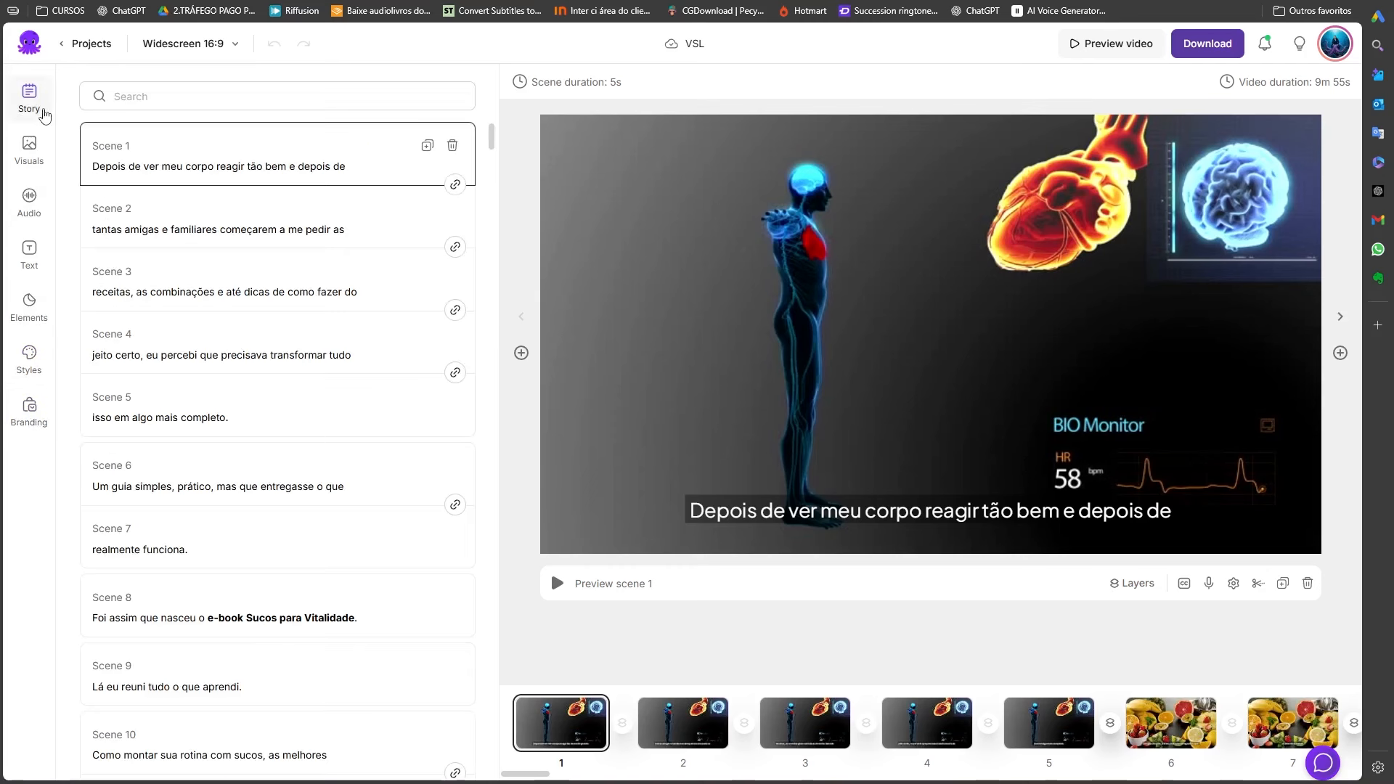
{"action": "left_click", "coordinate": [33, 142]}
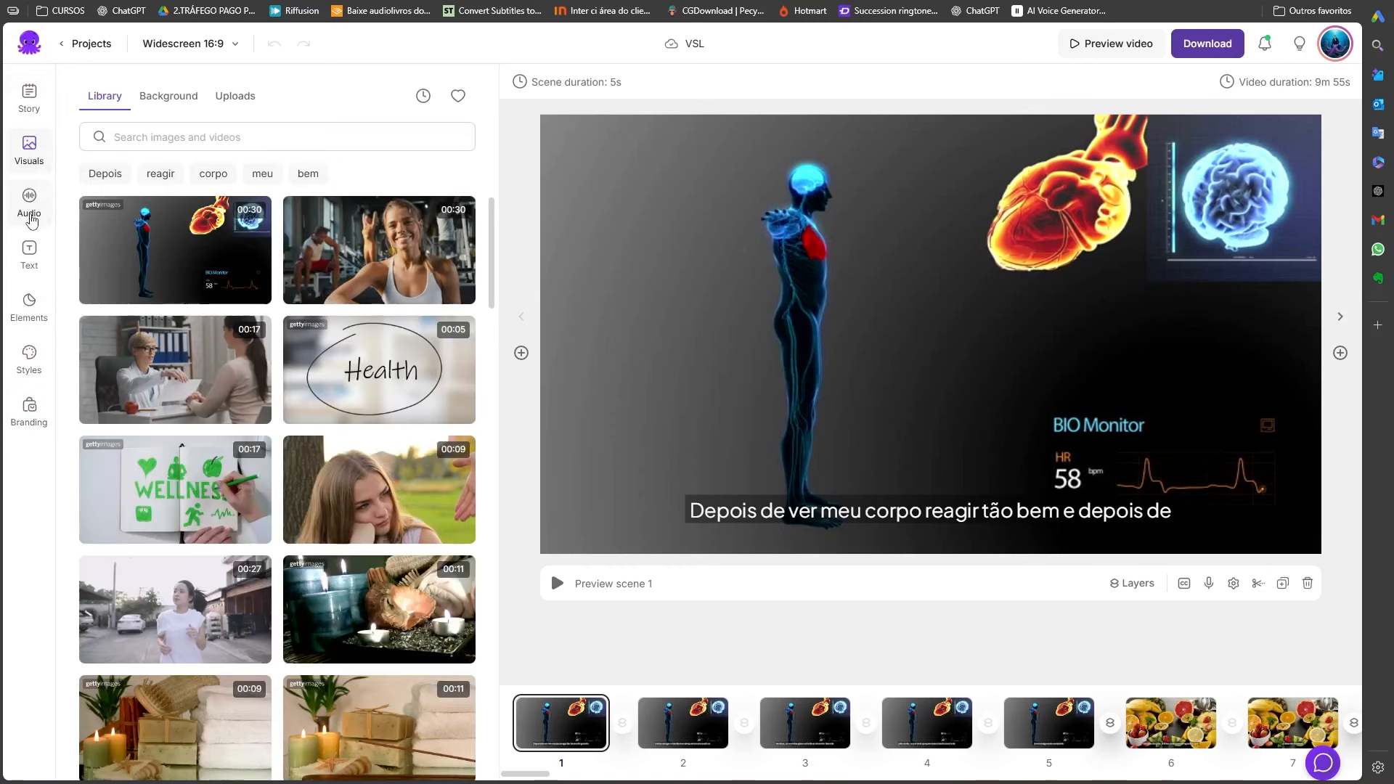
{"action": "left_click", "coordinate": [32, 217]}
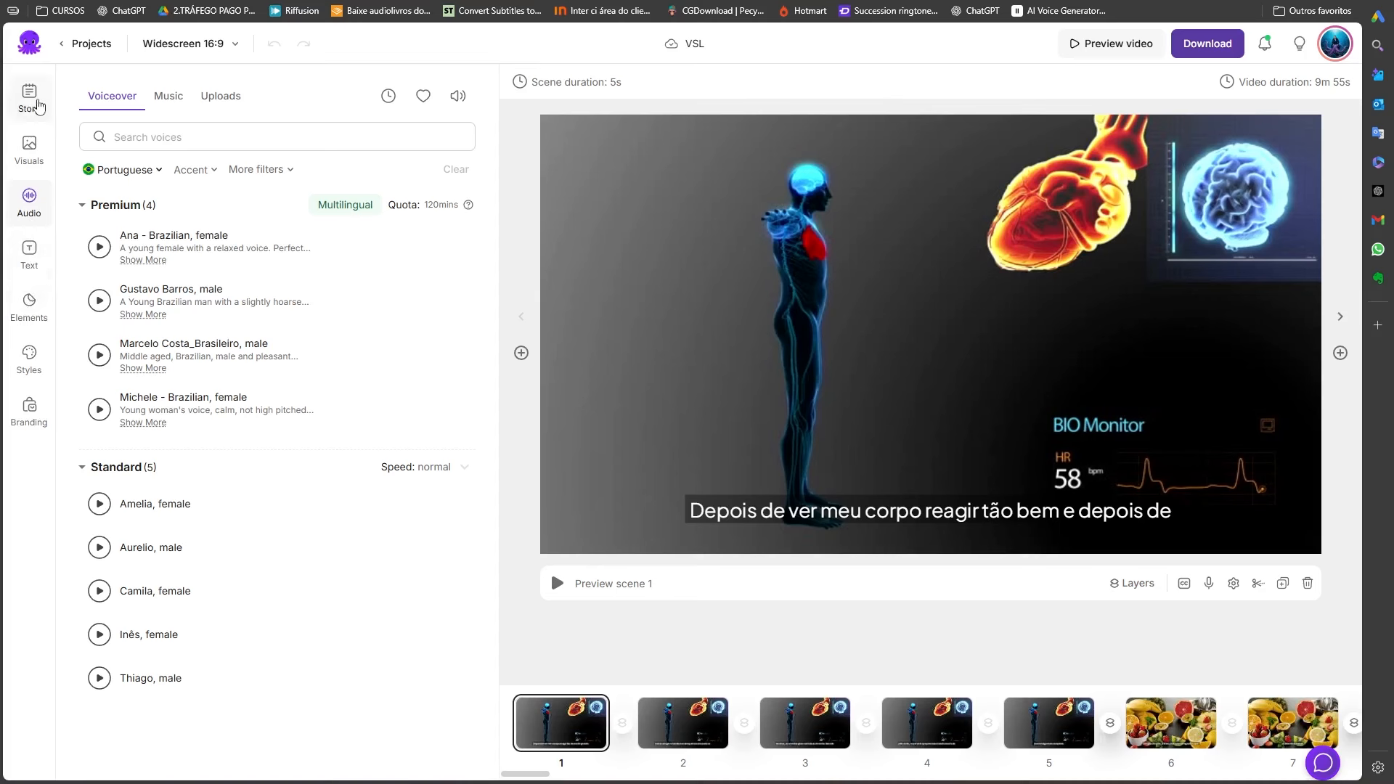
{"action": "left_click", "coordinate": [30, 98]}
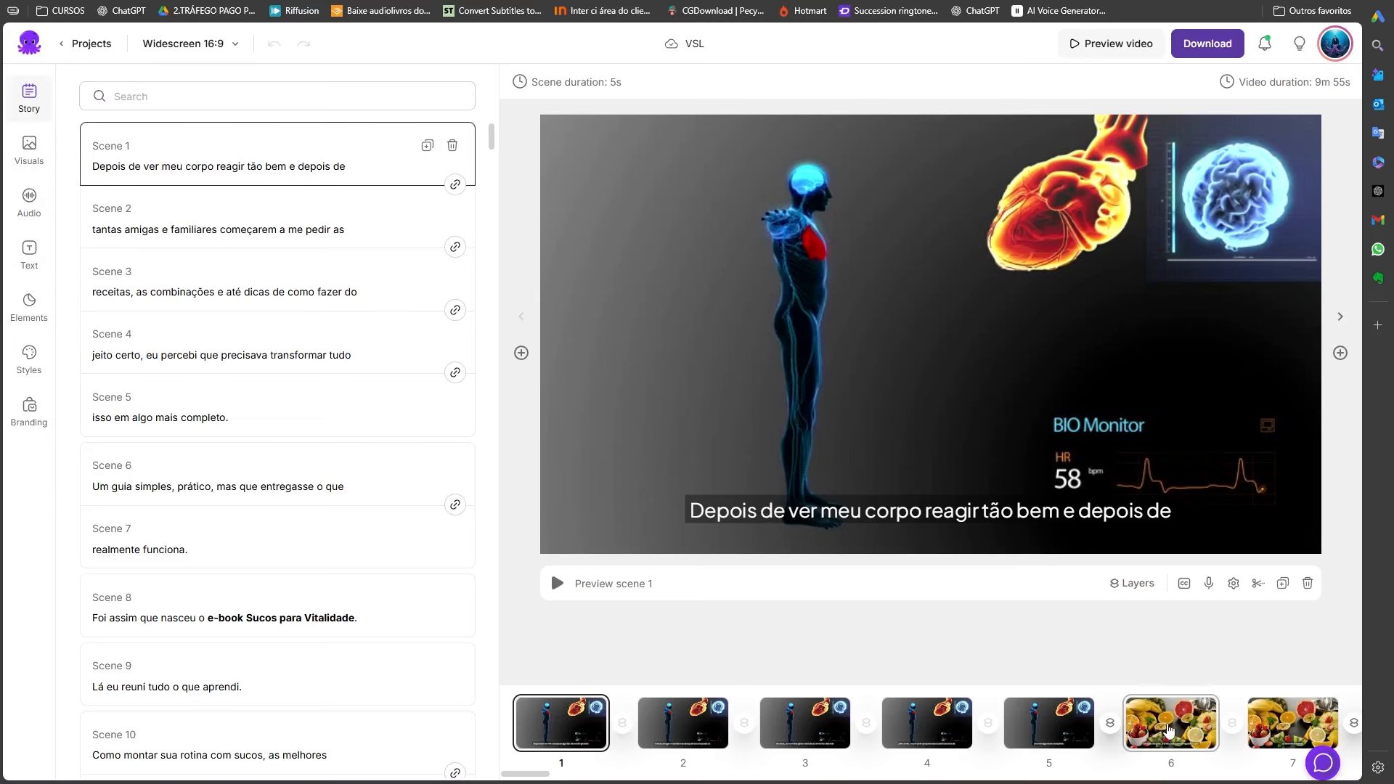
- View scene 6 in the storyboard and return to scene 1
{"action": "left_click", "coordinate": [1150, 733]}
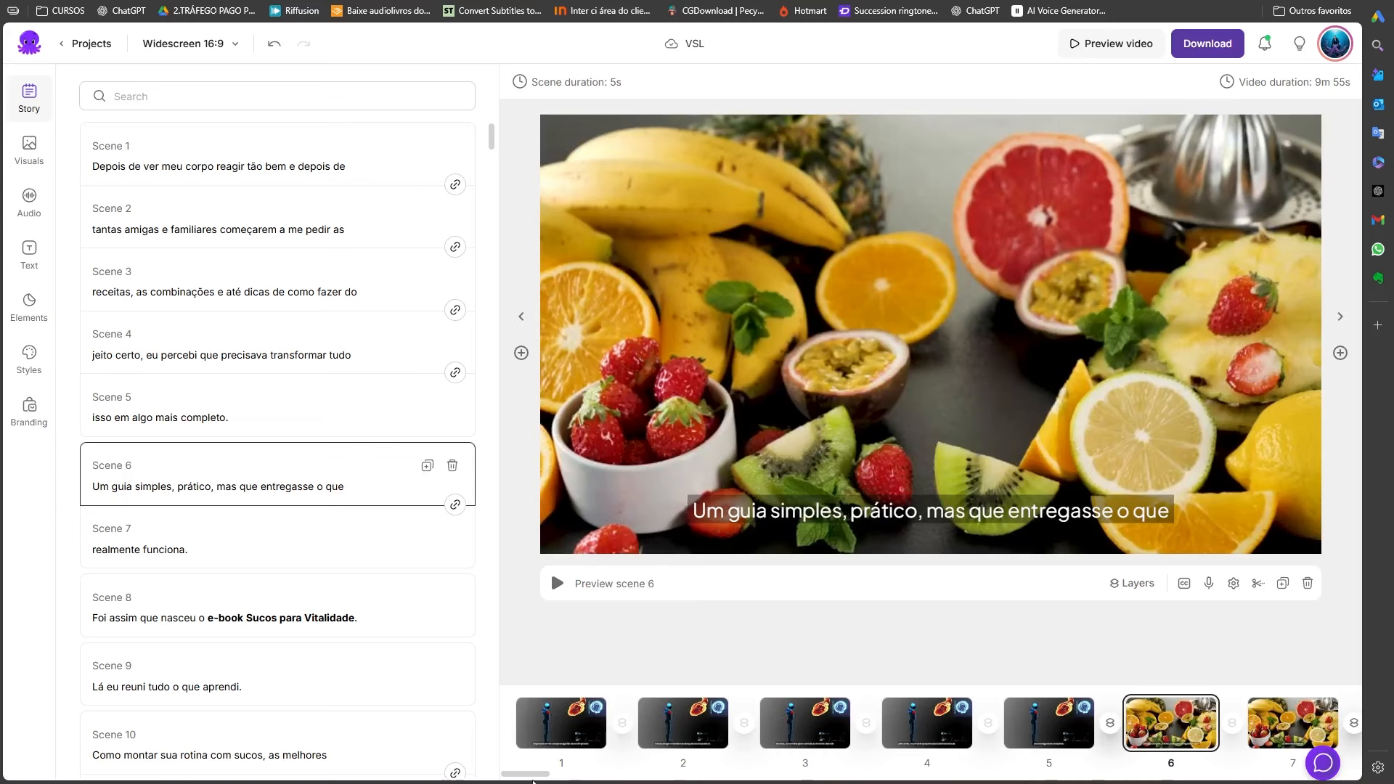
{"action": "left_click_drag", "start_coordinate": [528, 776], "coordinate": [499, 776]}
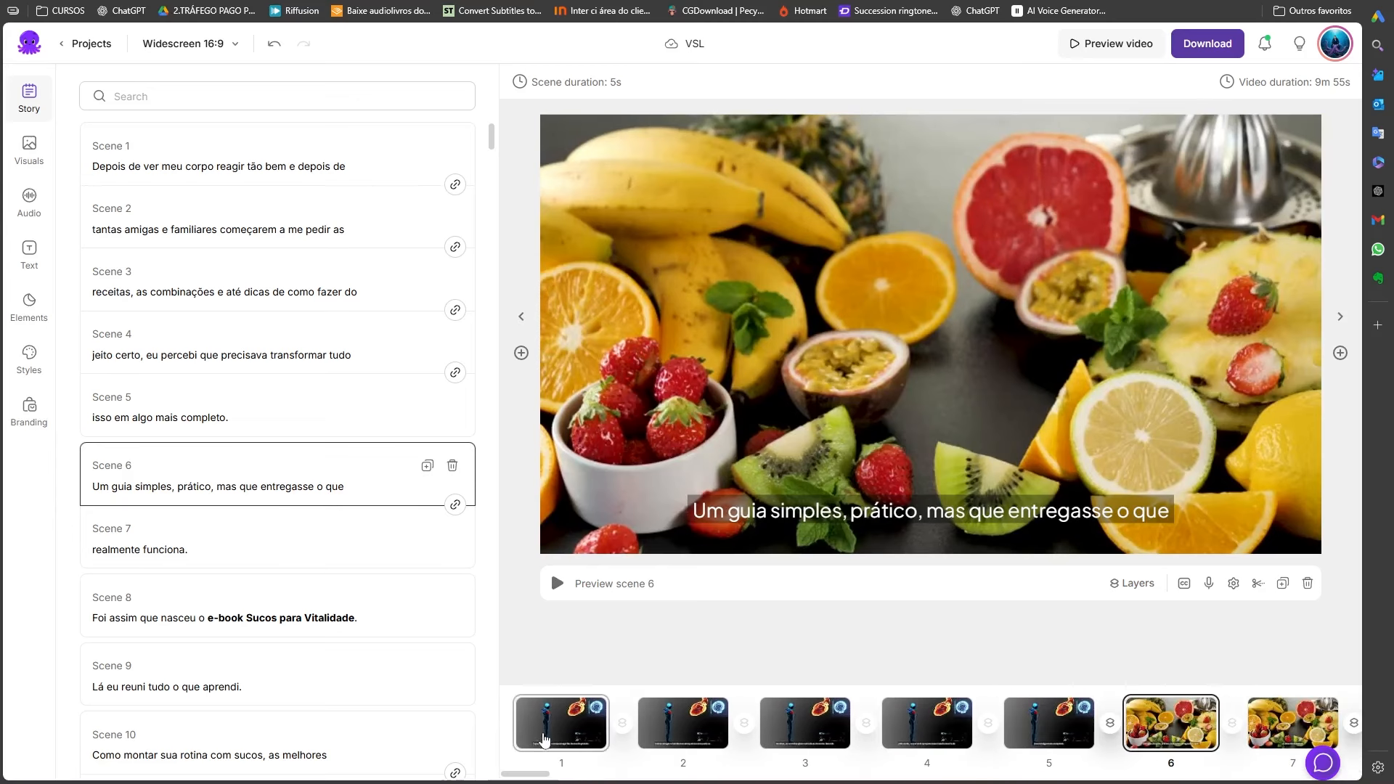
{"action": "left_click", "coordinate": [562, 722]}
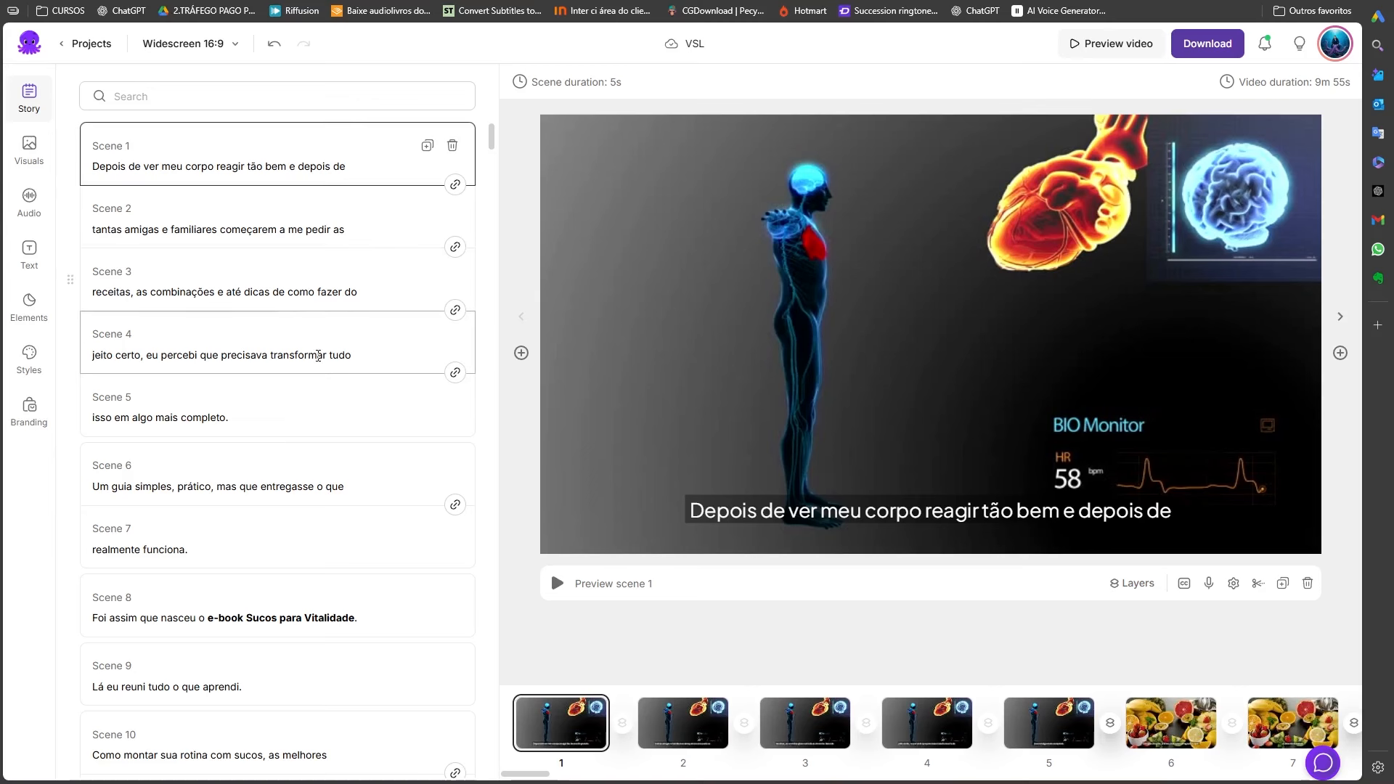
- Replace the visual of linked scenes 1 to 5 with the library video of the smiling woman in the gym
{"action": "left_click", "coordinate": [30, 151]}
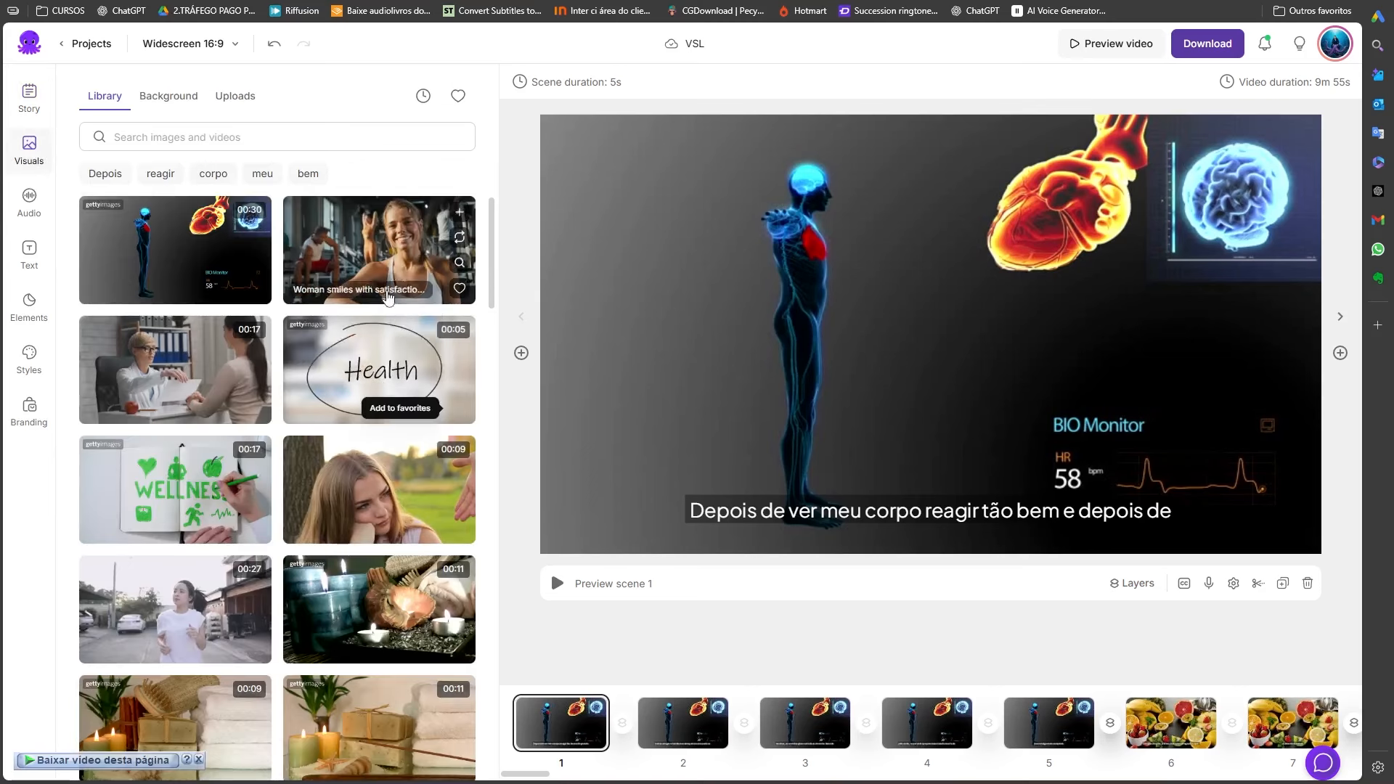
{"action": "left_click", "coordinate": [377, 233]}
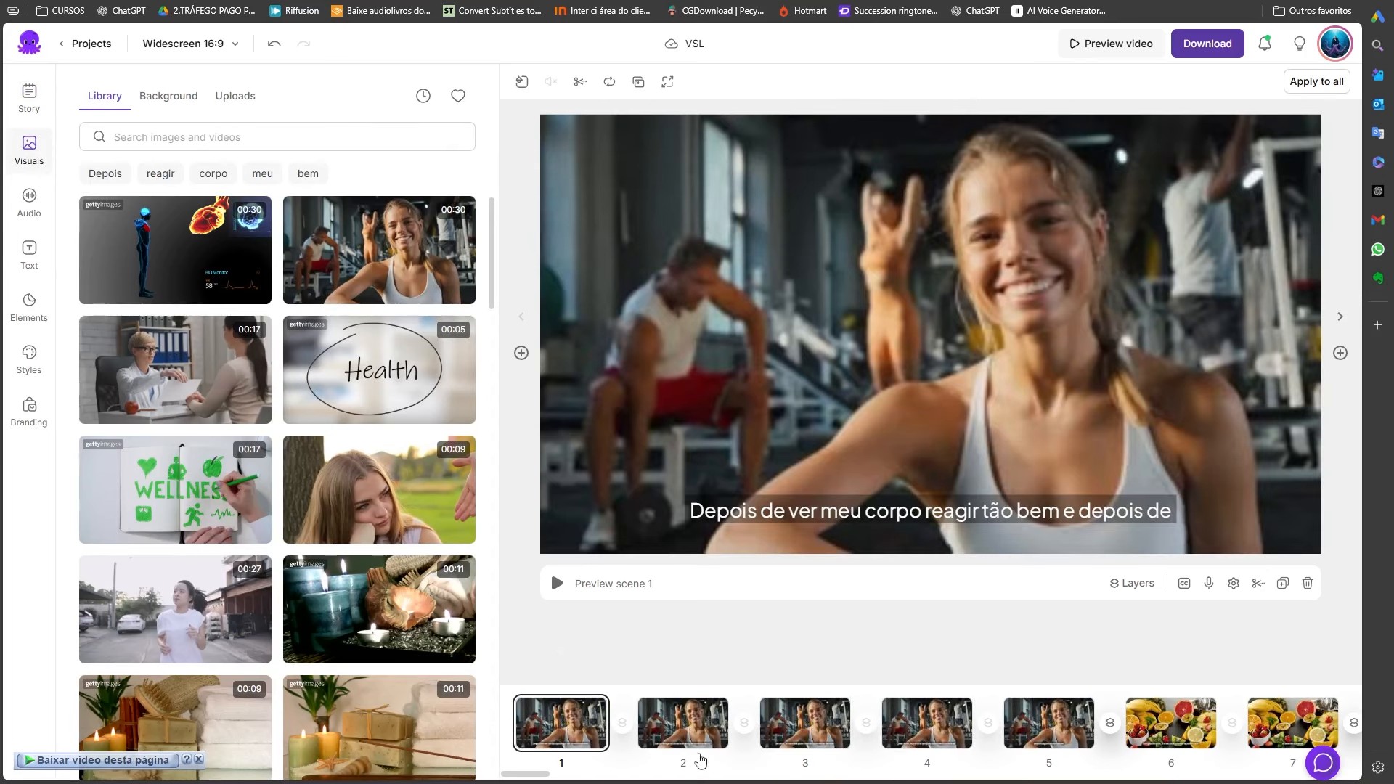
{"action": "mouse_move", "coordinate": [318, 459]}
- Unlink story scenes 1 through 5 from one another so that each has its own visual
{"action": "left_click", "coordinate": [29, 96]}
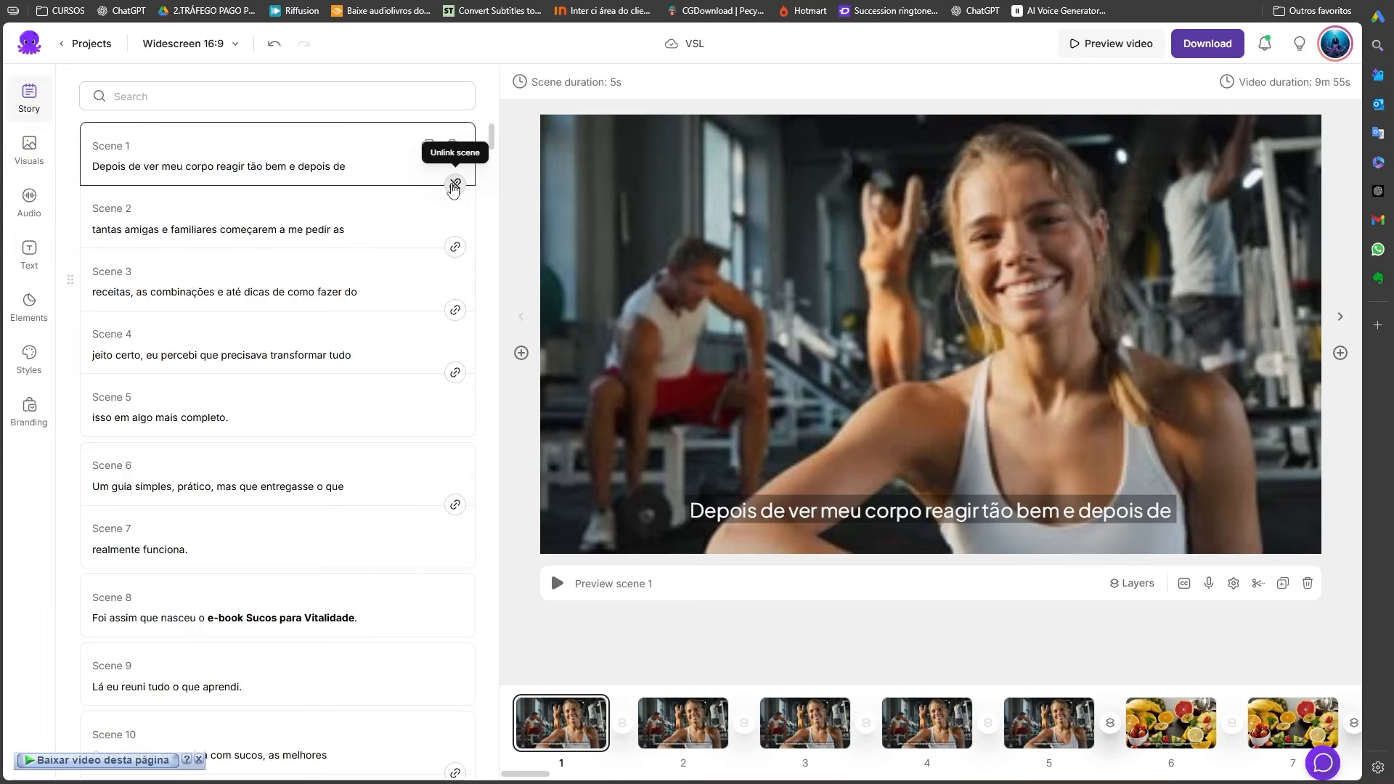
{"action": "left_click", "coordinate": [455, 186]}
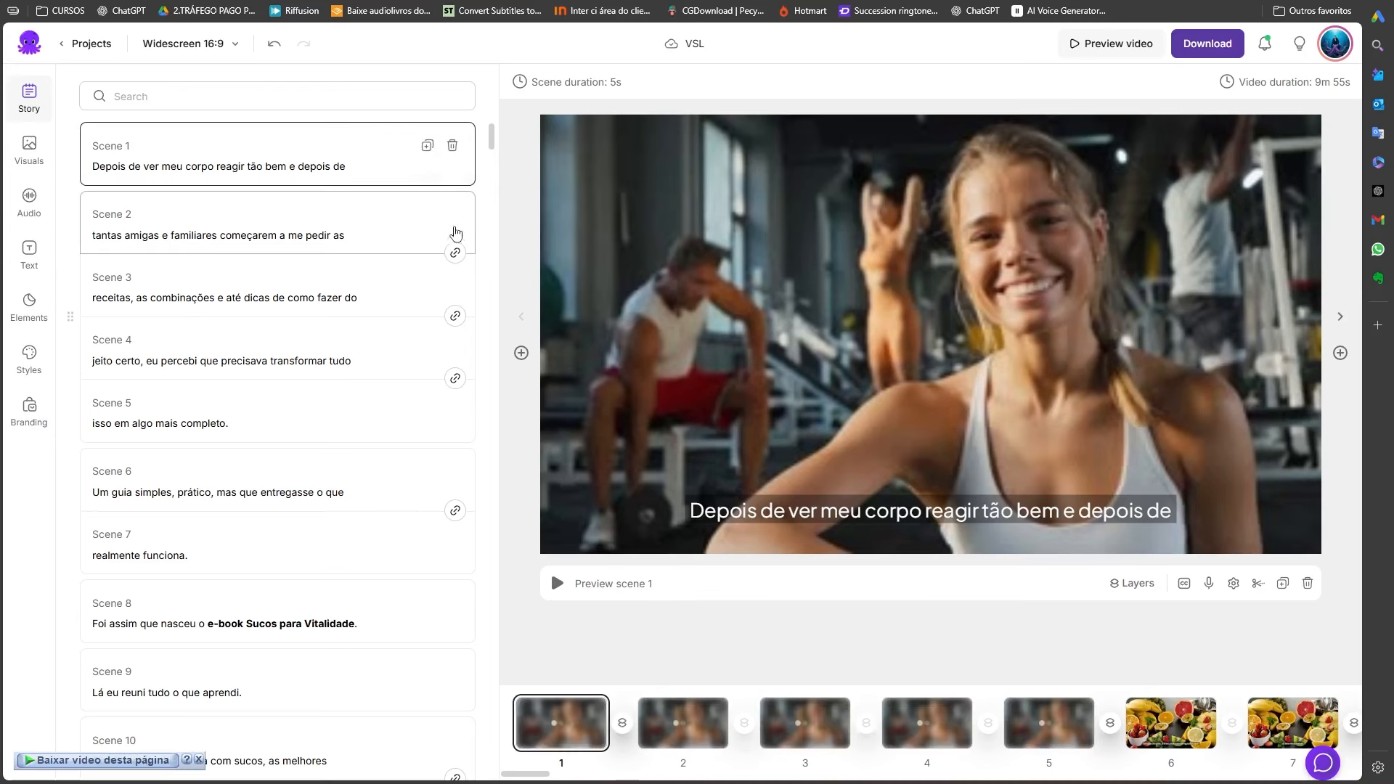
{"action": "left_click", "coordinate": [455, 253]}
{"action": "left_click", "coordinate": [455, 321]}
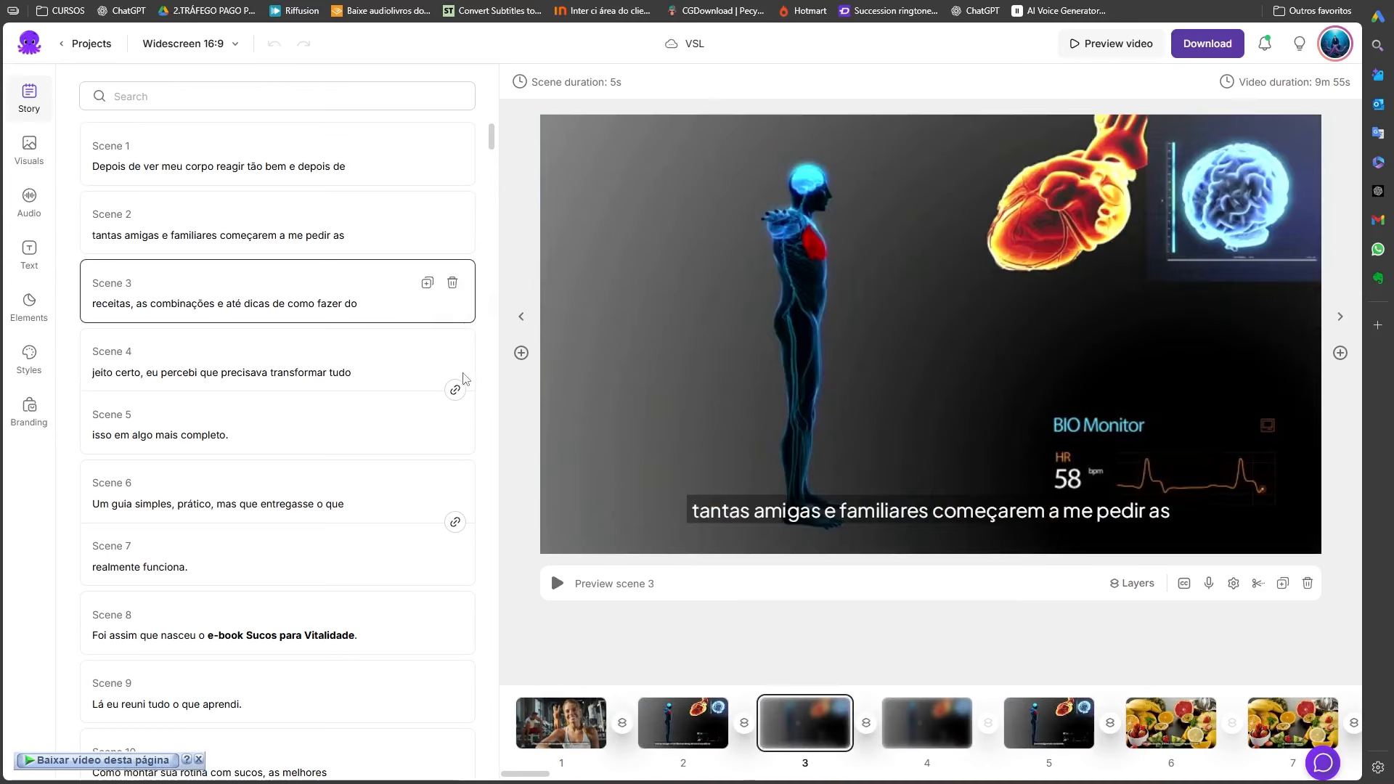
{"action": "left_click", "coordinate": [455, 384]}
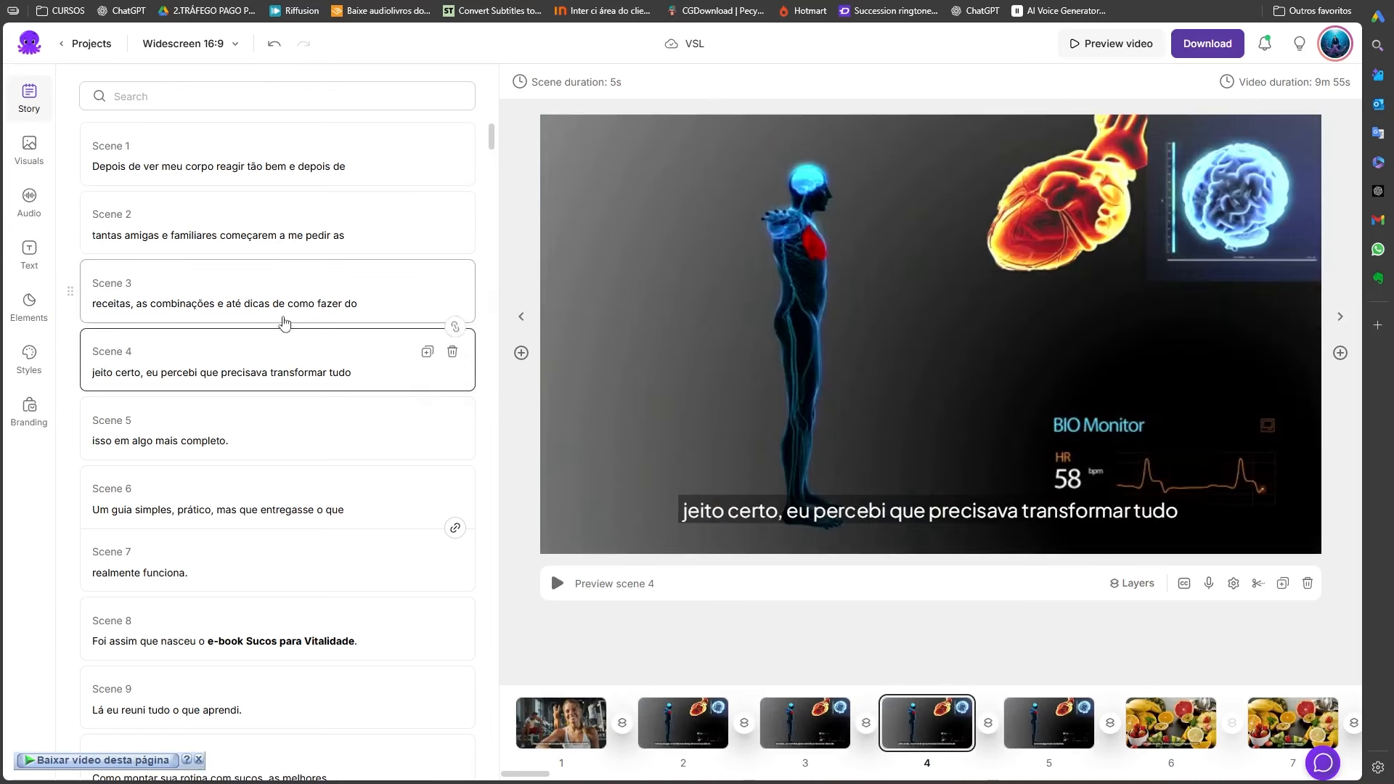
- Unlink scenes 10, 11 and 12 from one another, and separate scene 13 from scene 14
{"action": "mouse_move", "coordinate": [490, 147]}
{"action": "left_mouse_down"}
{"action": "mouse_move", "coordinate": [491, 165]}
{"action": "mouse_move", "coordinate": [508, 143]}
{"action": "mouse_move", "coordinate": [484, 155]}
{"action": "left_mouse_up"}
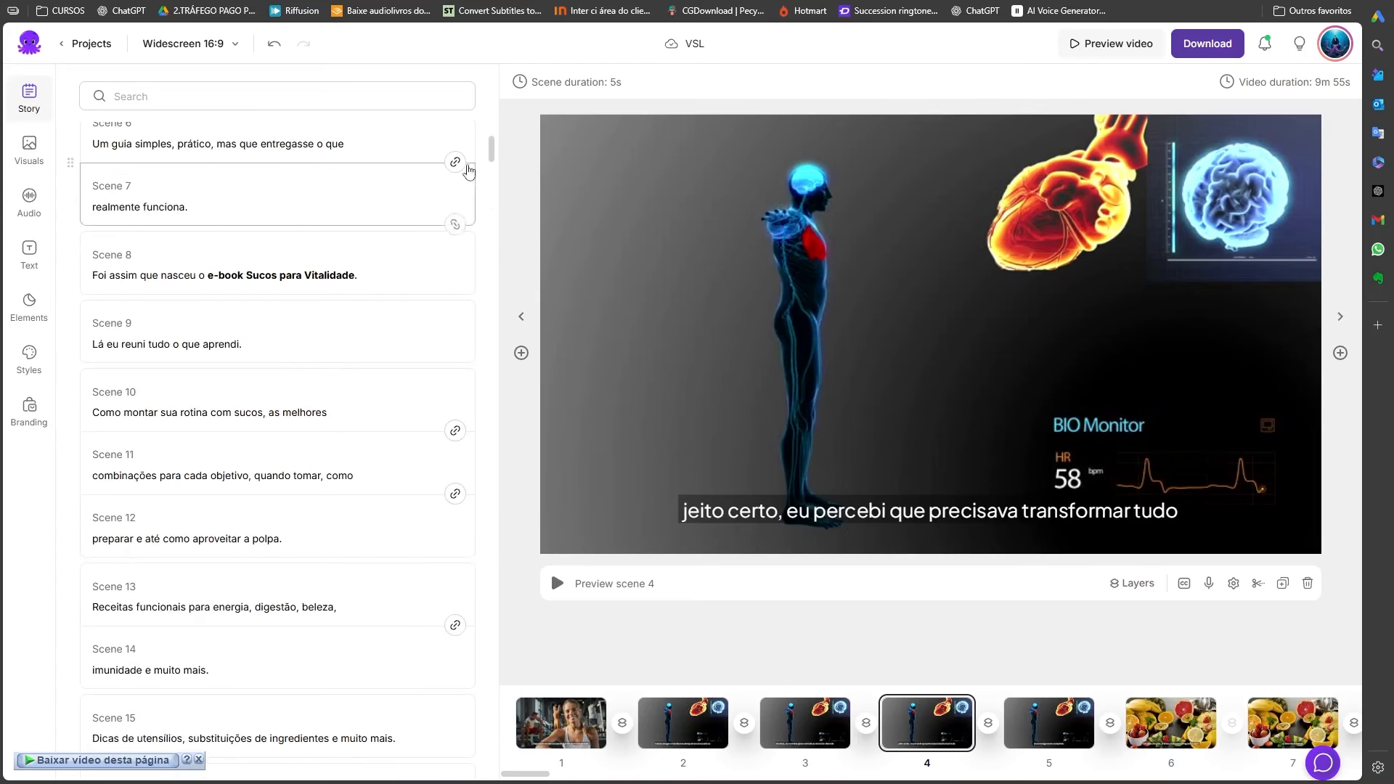
{"action": "left_click", "coordinate": [455, 162]}
{"action": "left_click", "coordinate": [450, 540]}
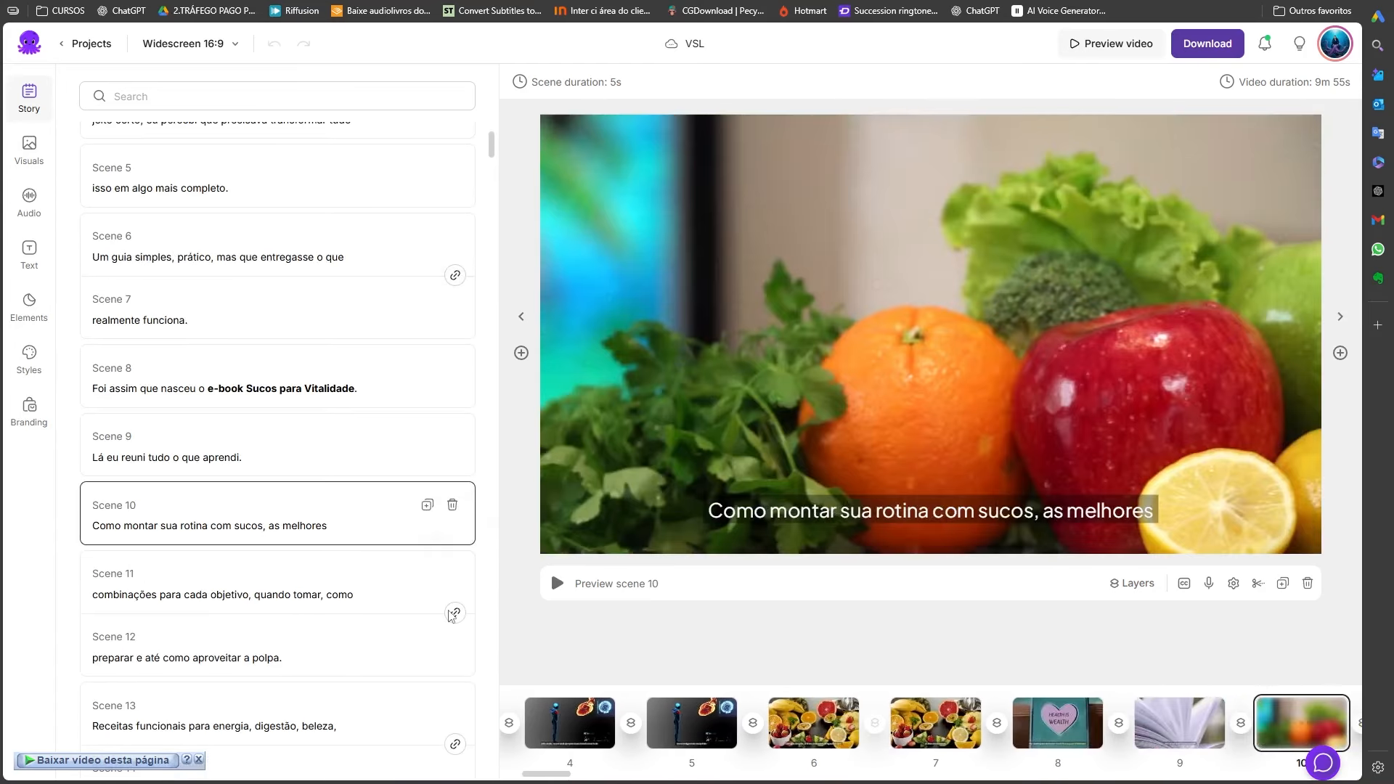
{"action": "left_click", "coordinate": [454, 607]}
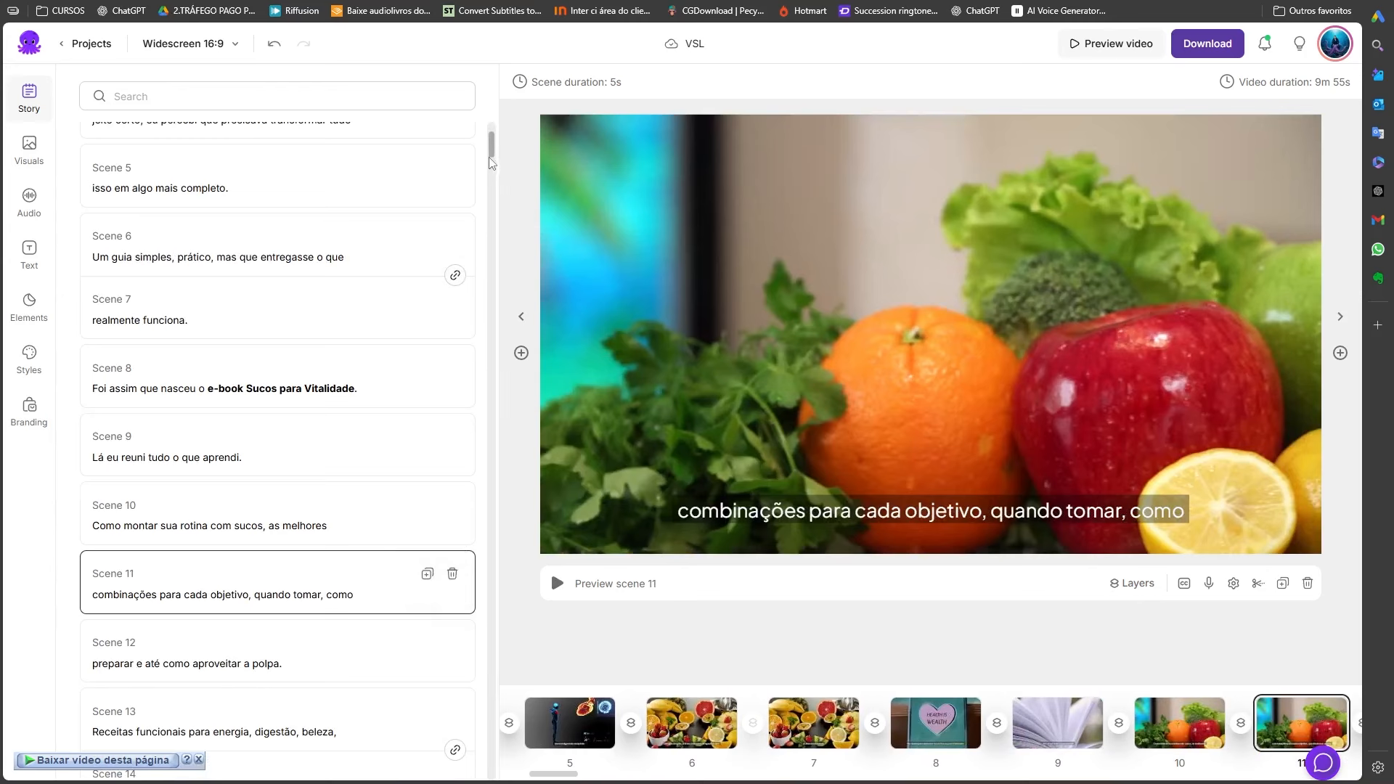
{"action": "left_click_drag", "start_coordinate": [490, 154], "coordinate": [491, 173]}
{"action": "left_click", "coordinate": [455, 198]}
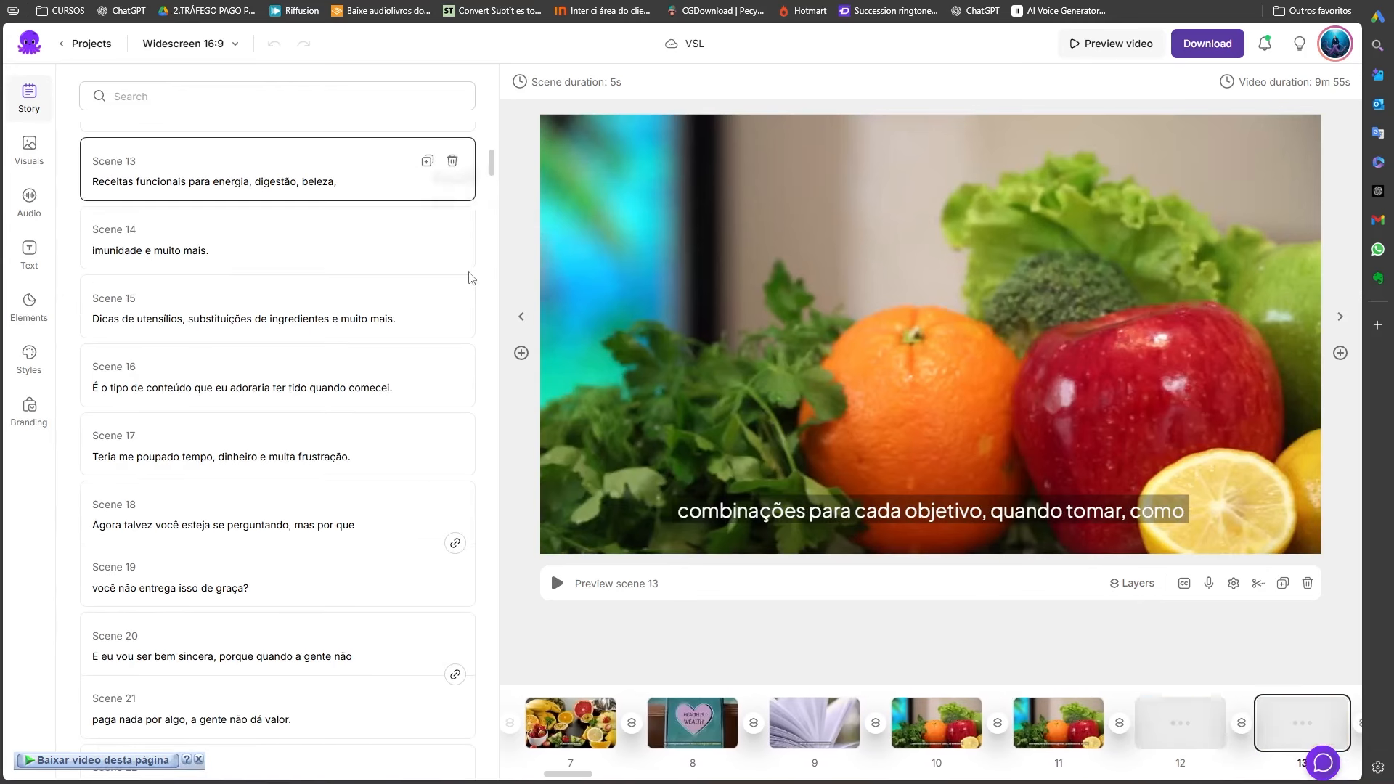
- Unlink scenes 18 and 19, 20 and 21, 22 and 23, 24 through 26, and scenes 6 and 7
{"action": "left_click", "coordinate": [455, 537]}
{"action": "left_click", "coordinate": [456, 680]}
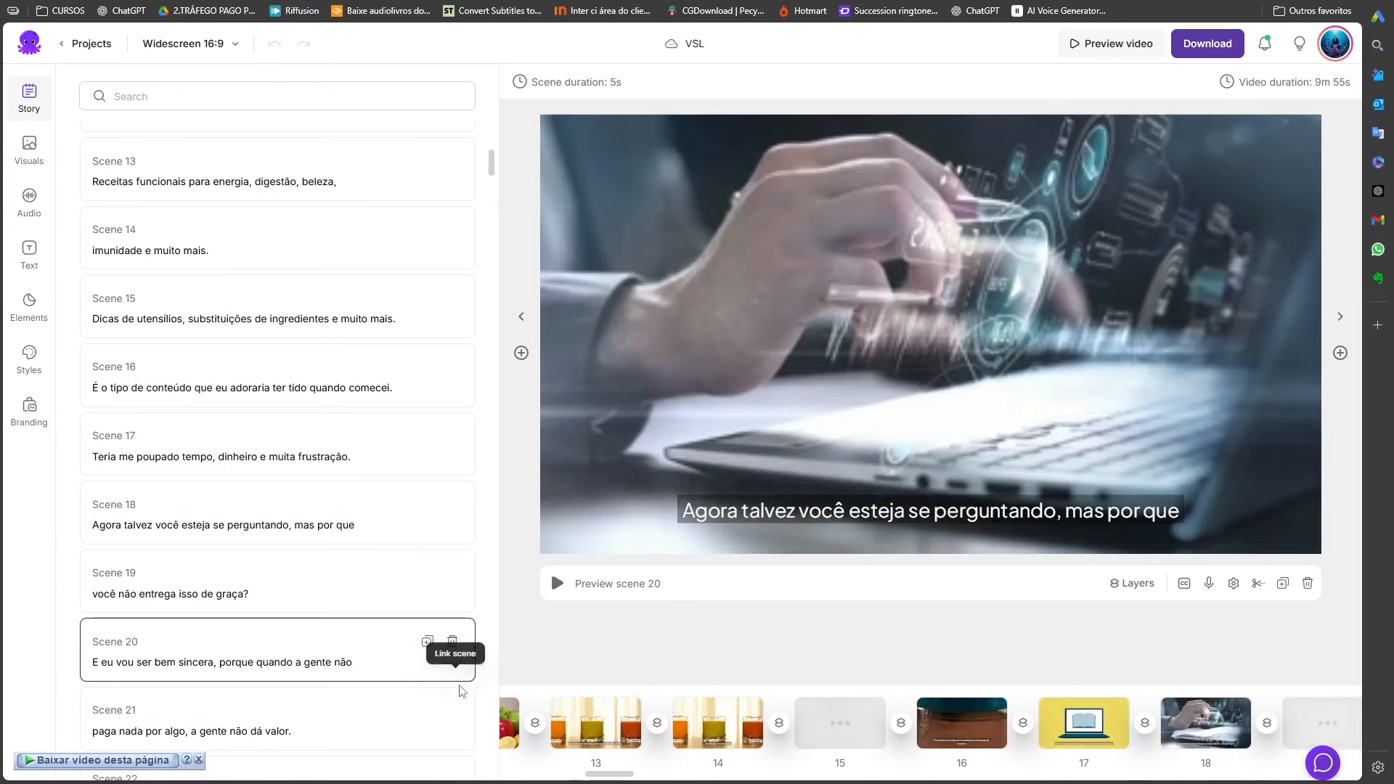
{"action": "scroll", "coordinate": [492, 183], "scroll_direction": "down", "scroll_amount": 10}
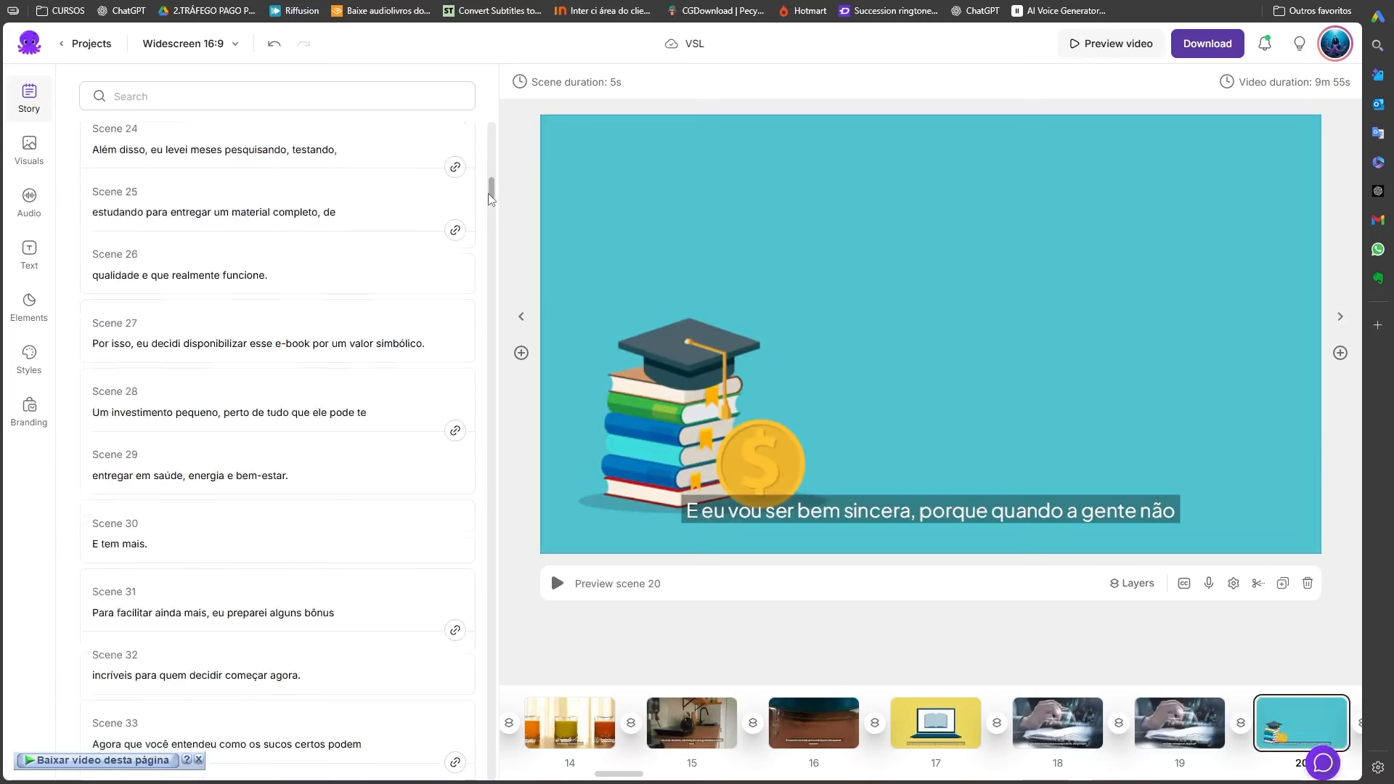
{"action": "left_click", "coordinate": [462, 250]}
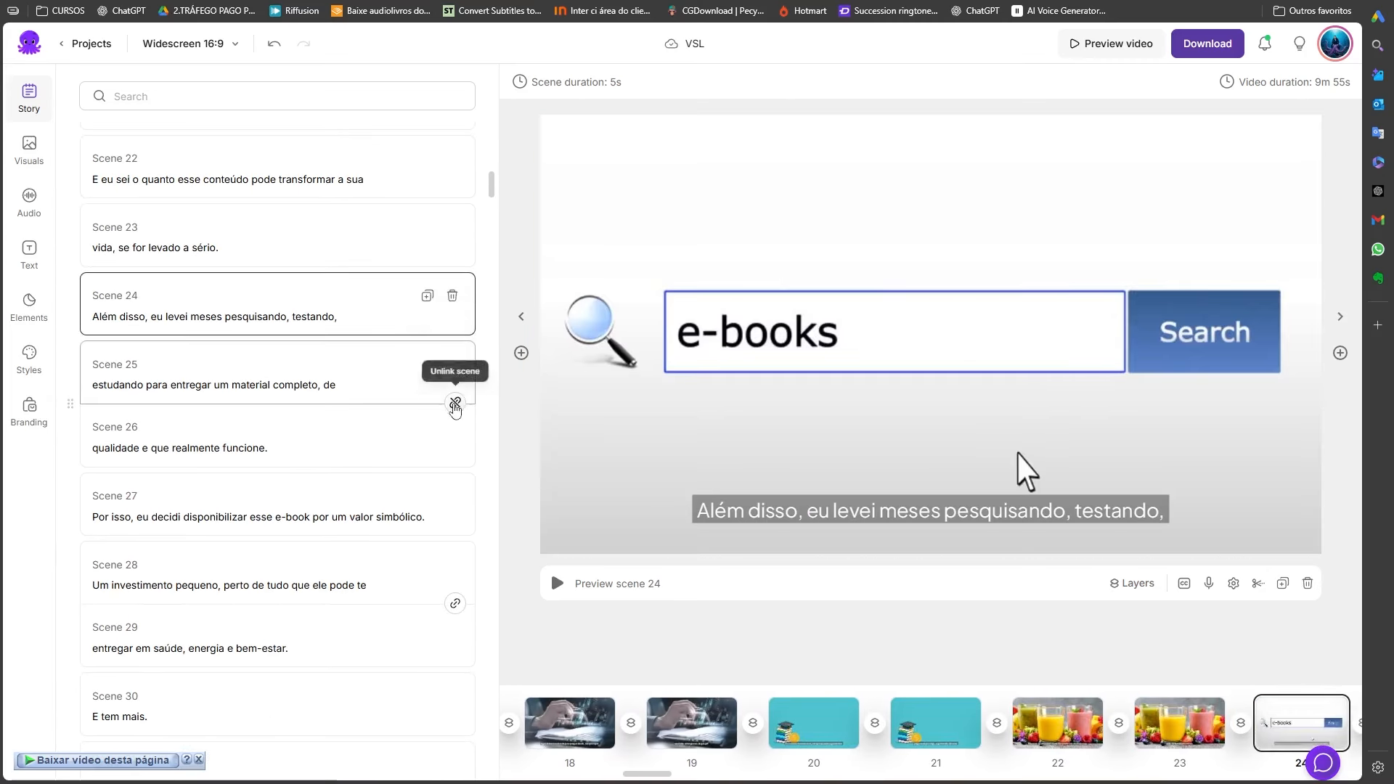
{"action": "left_click", "coordinate": [455, 403]}
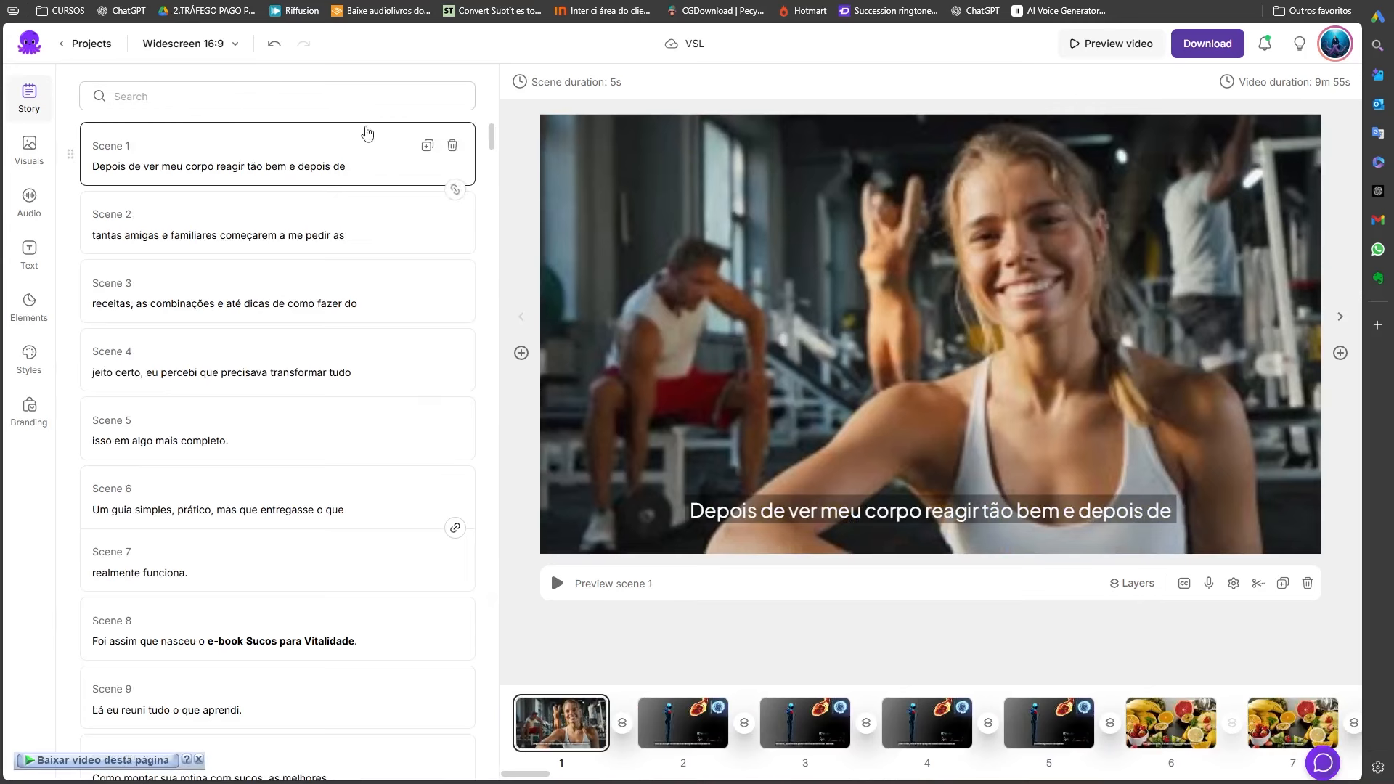
{"action": "left_click", "coordinate": [456, 528]}
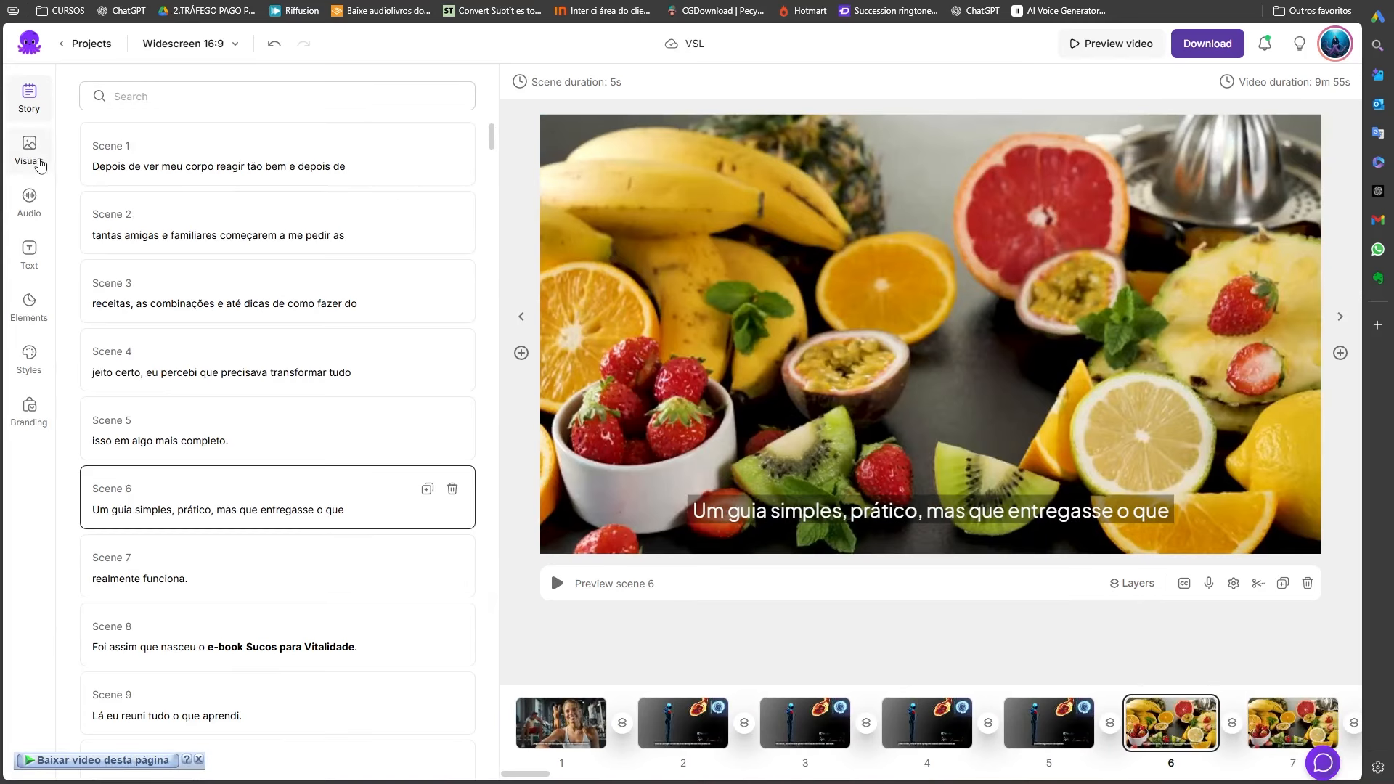
- View the library visuals suggested for scene 6 and look over the storyboard scenes
{"action": "left_click", "coordinate": [30, 153]}
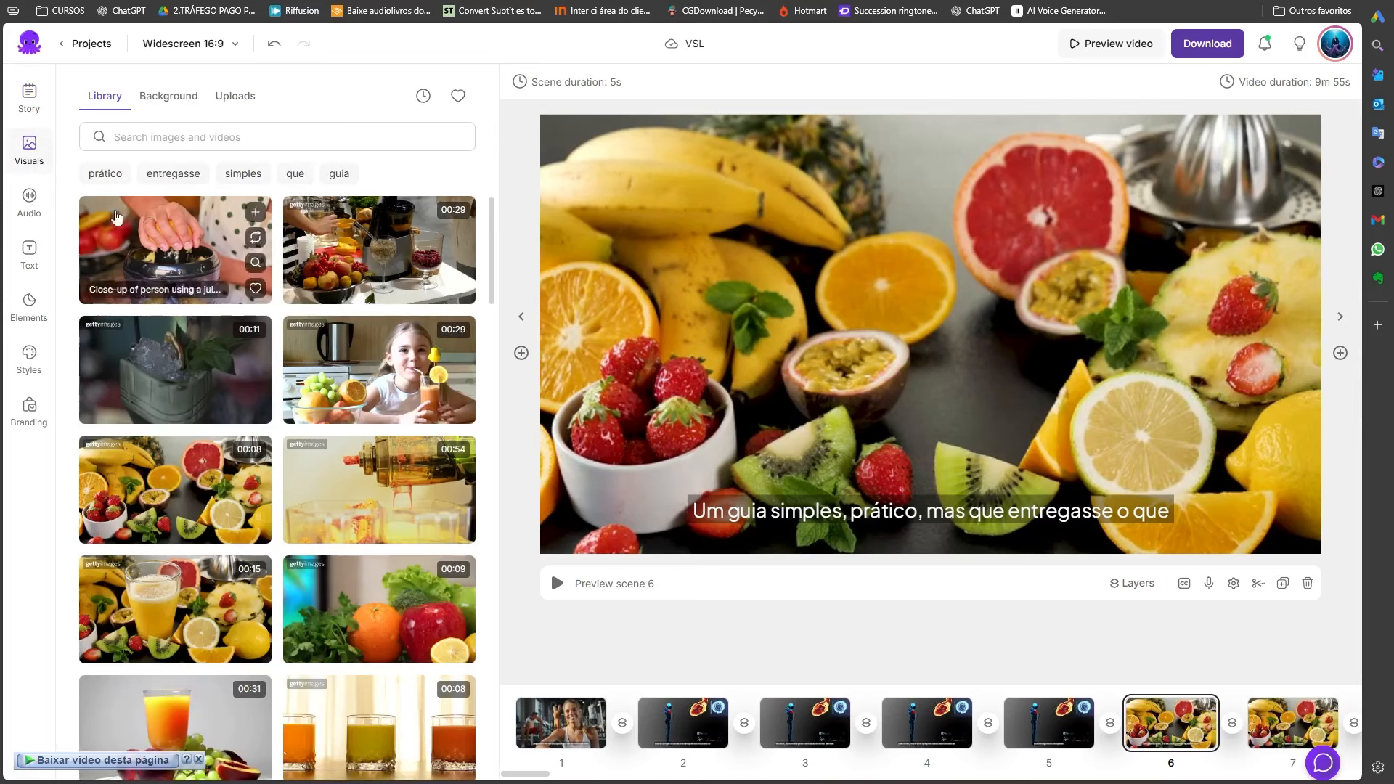
{"action": "mouse_move", "coordinate": [444, 231]}
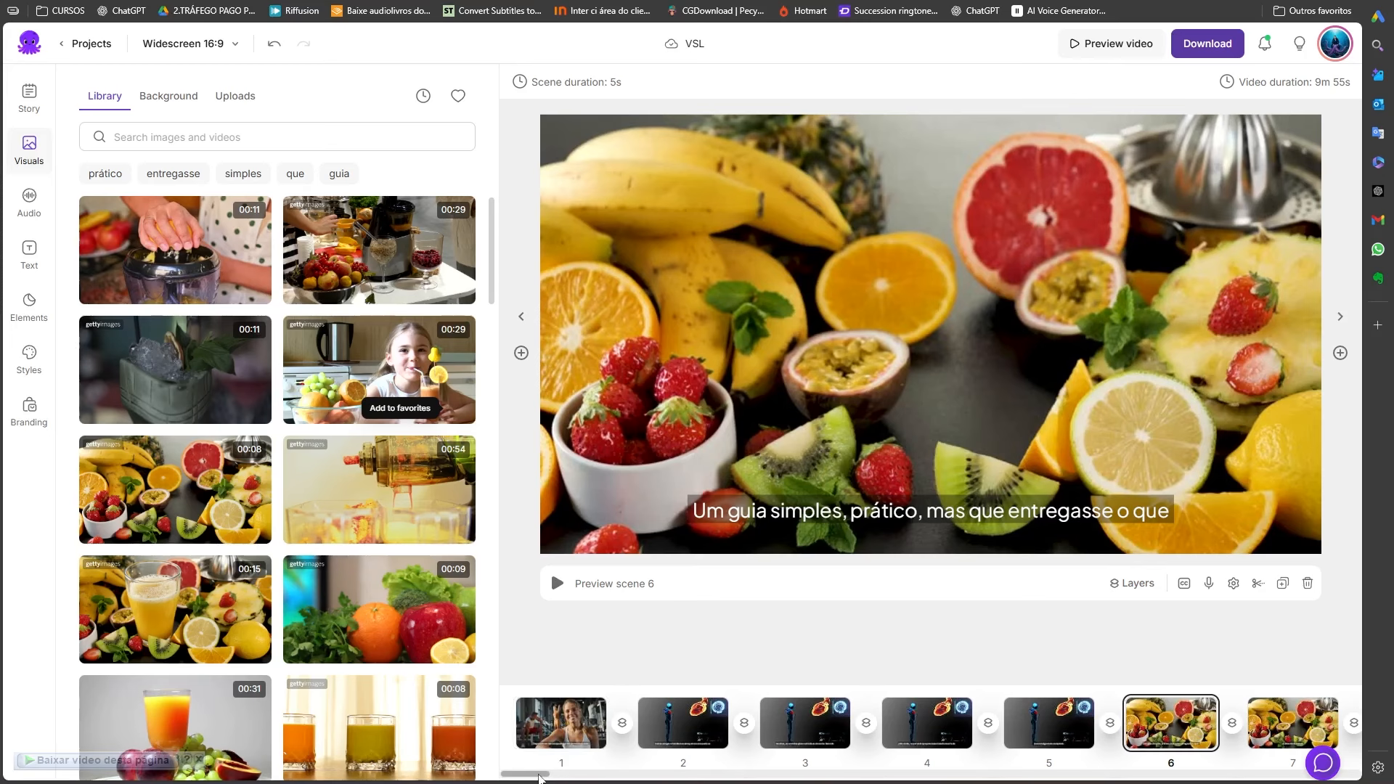
{"action": "left_click_drag", "start_coordinate": [545, 773], "coordinate": [607, 777]}
{"action": "left_click_drag", "start_coordinate": [649, 775], "coordinate": [535, 775]}
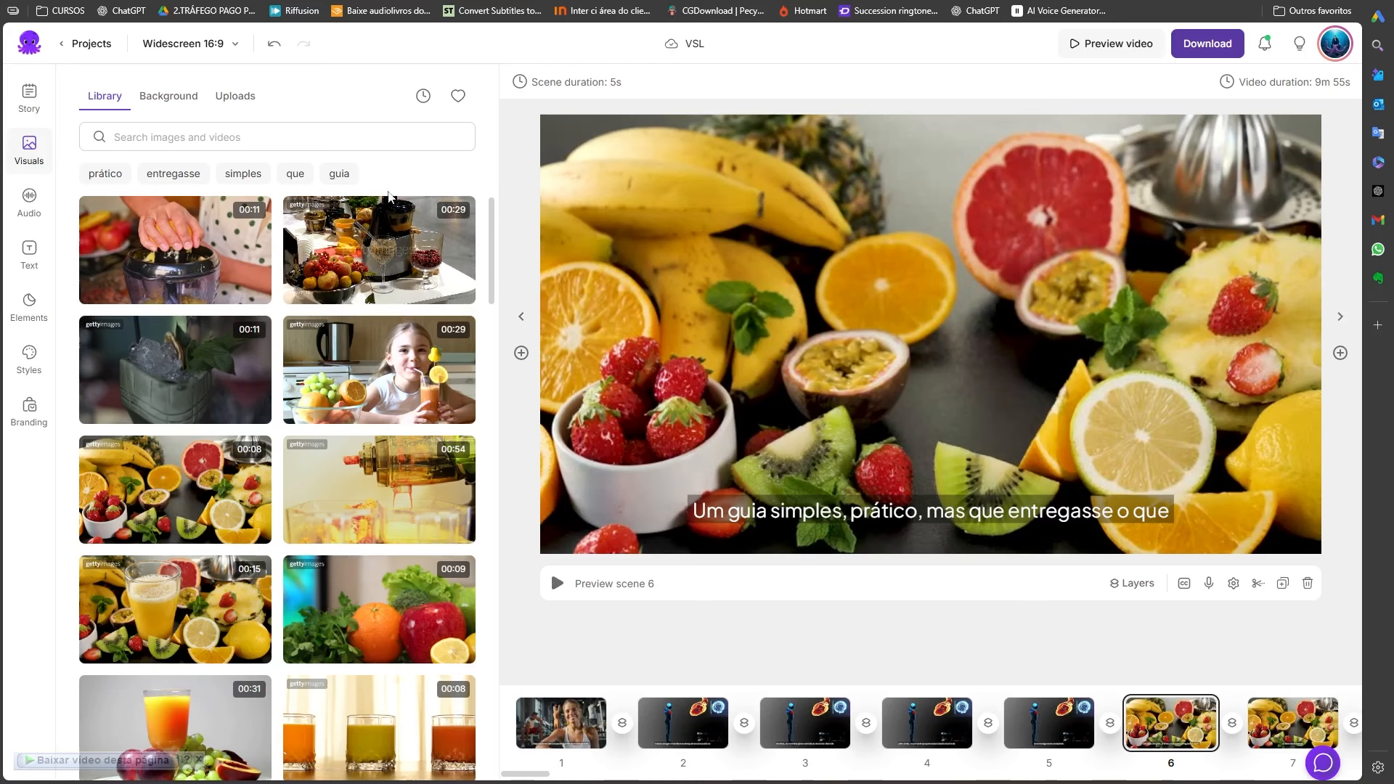
- Try several background textures and solid green on scene 1, and apply the solid gray background
{"action": "mouse_move", "coordinate": [376, 244]}
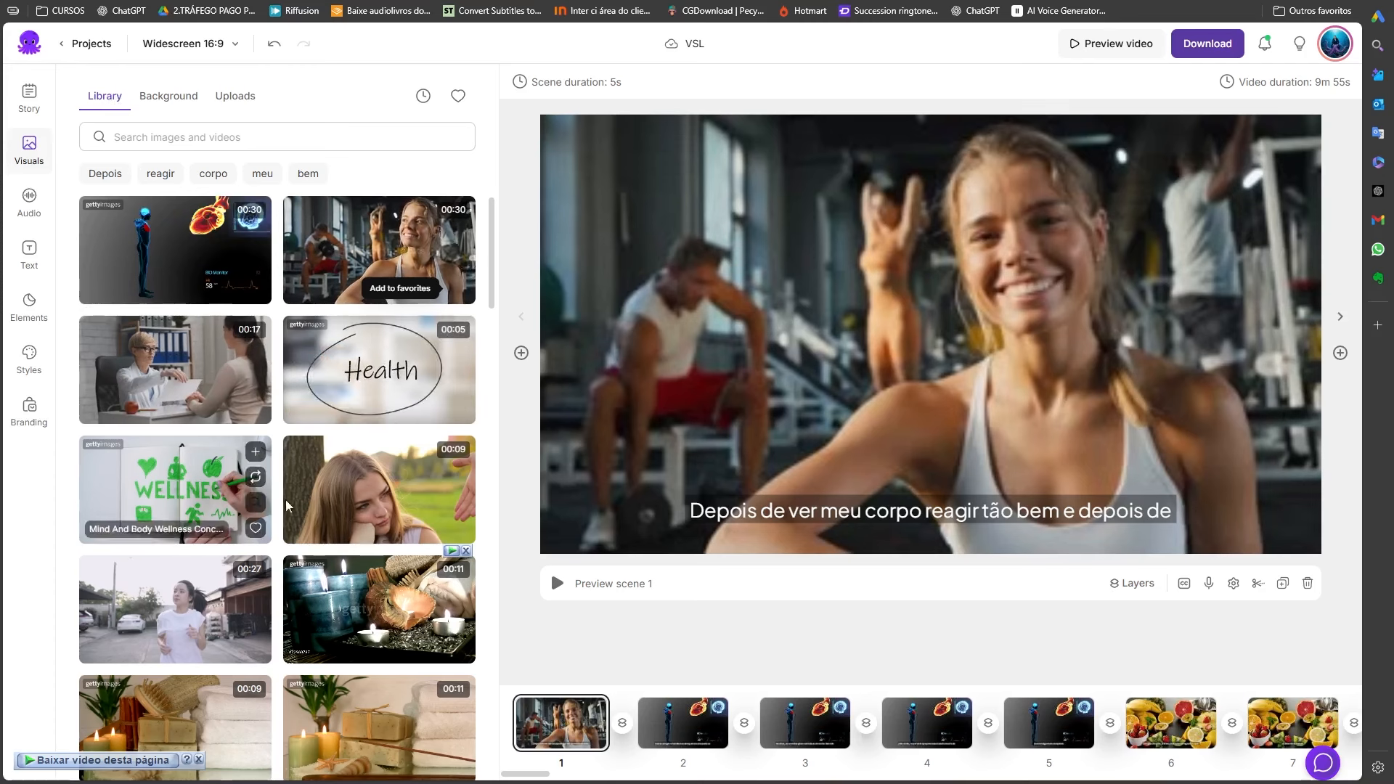
{"action": "left_click", "coordinate": [167, 97]}
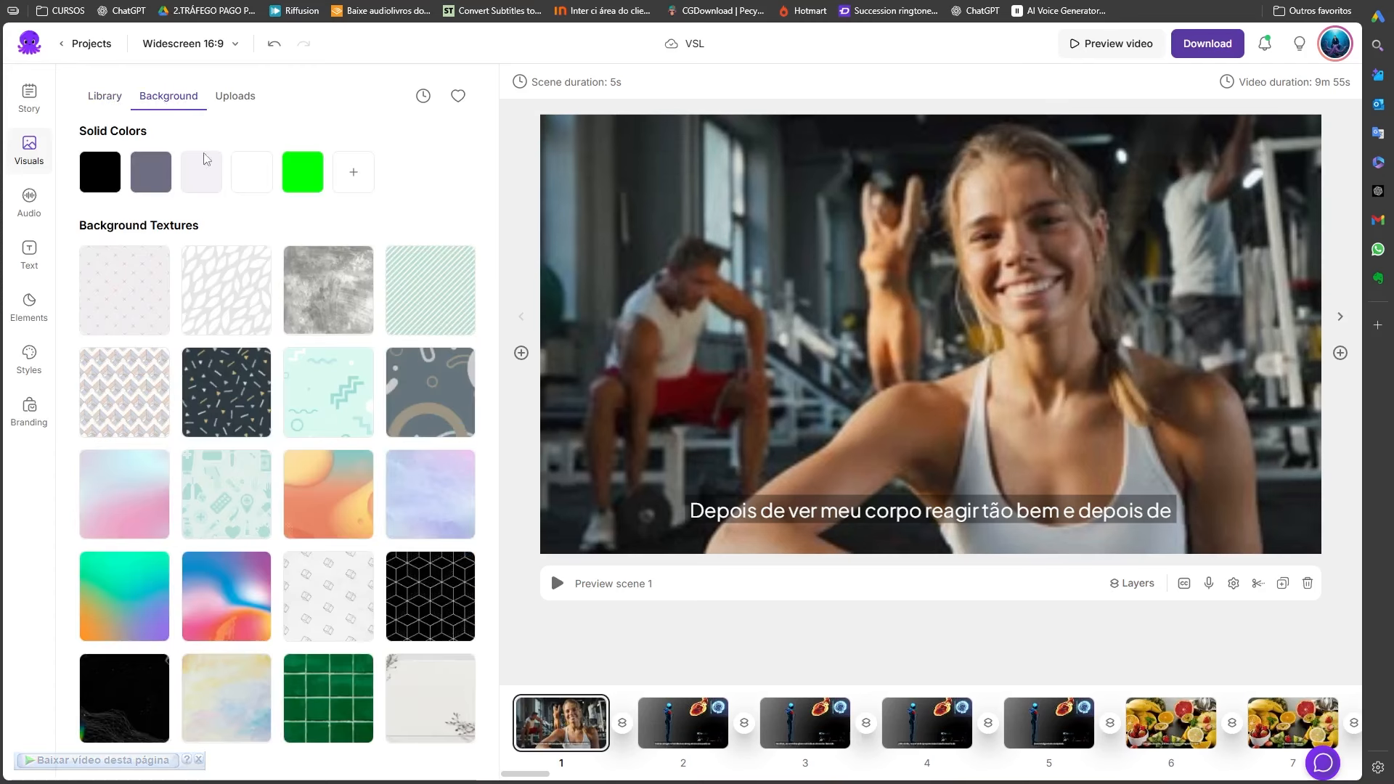
{"action": "left_click", "coordinate": [349, 304]}
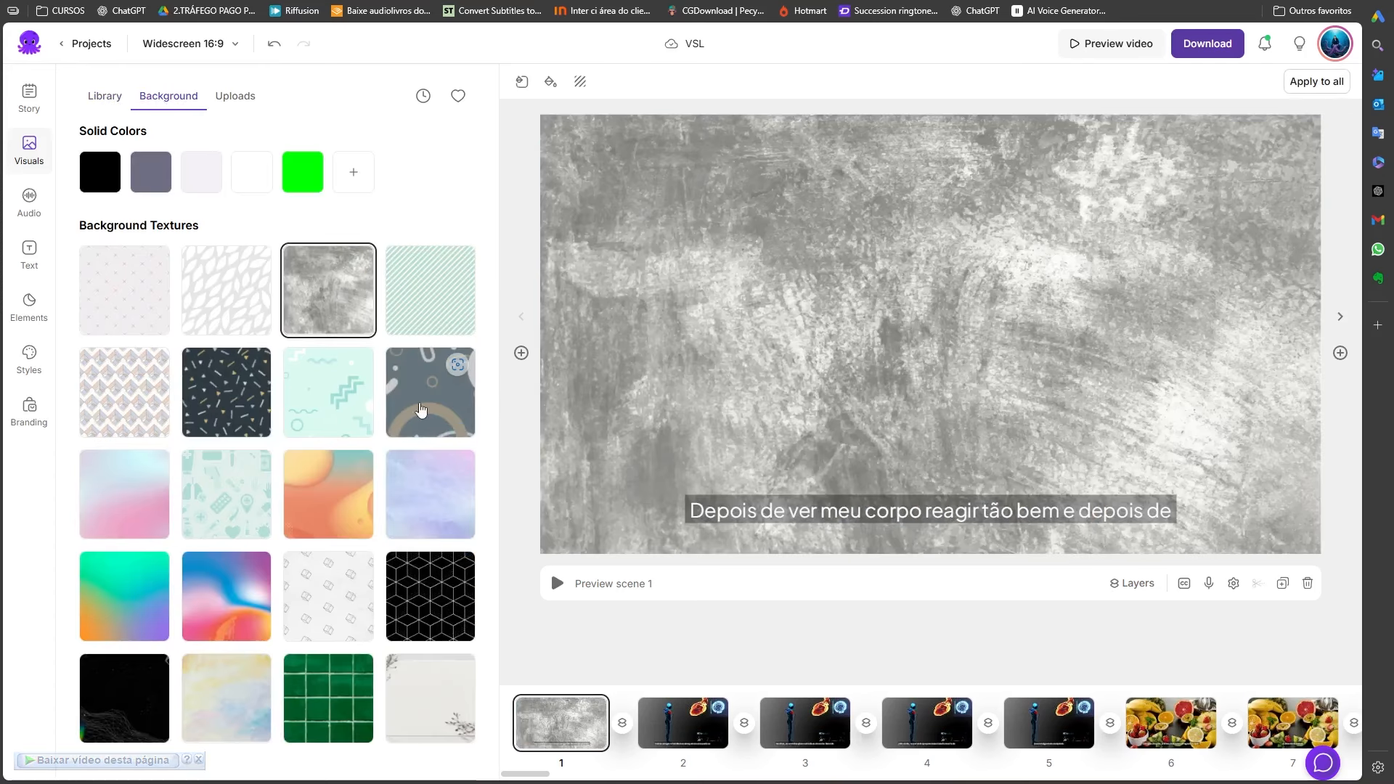
{"action": "left_click", "coordinate": [429, 378]}
{"action": "left_click", "coordinate": [433, 581]}
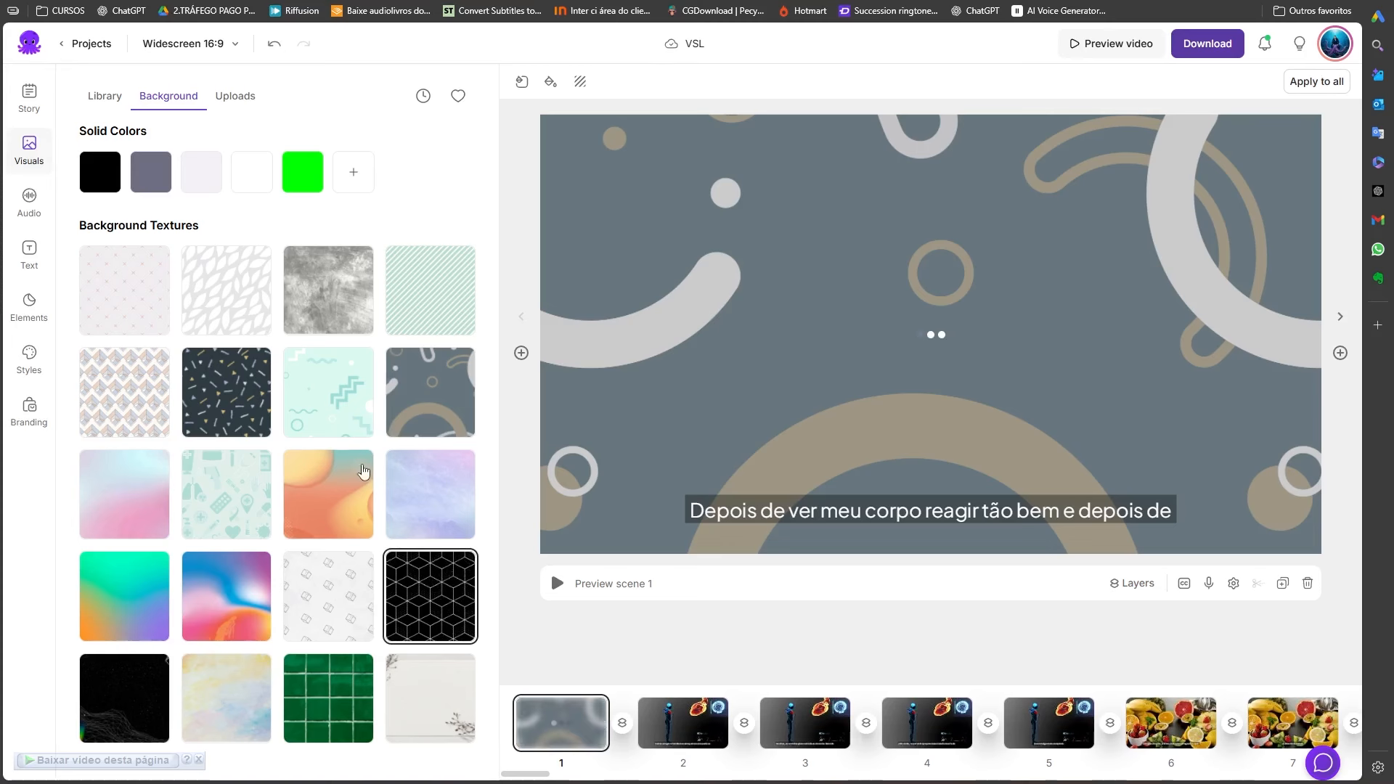
{"action": "left_click", "coordinate": [352, 403]}
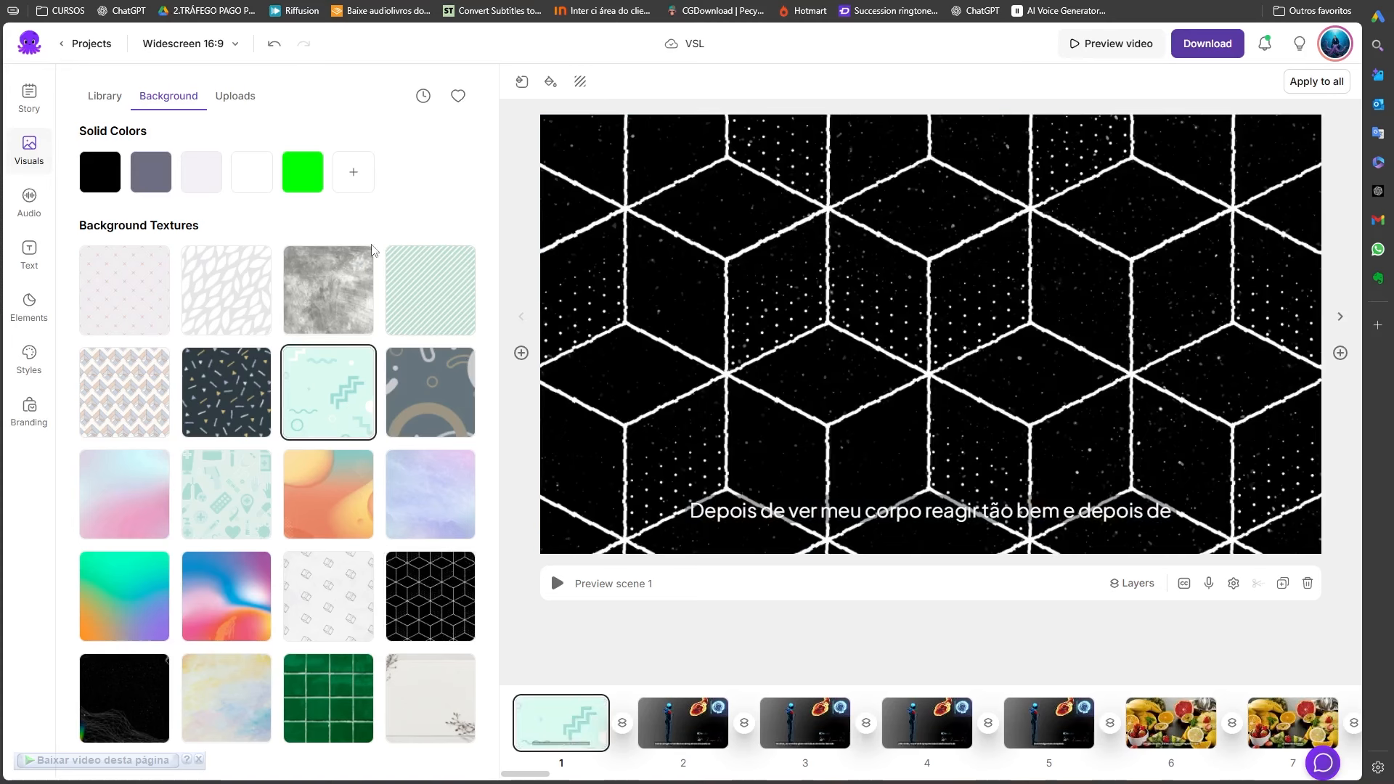
{"action": "left_click", "coordinate": [302, 173]}
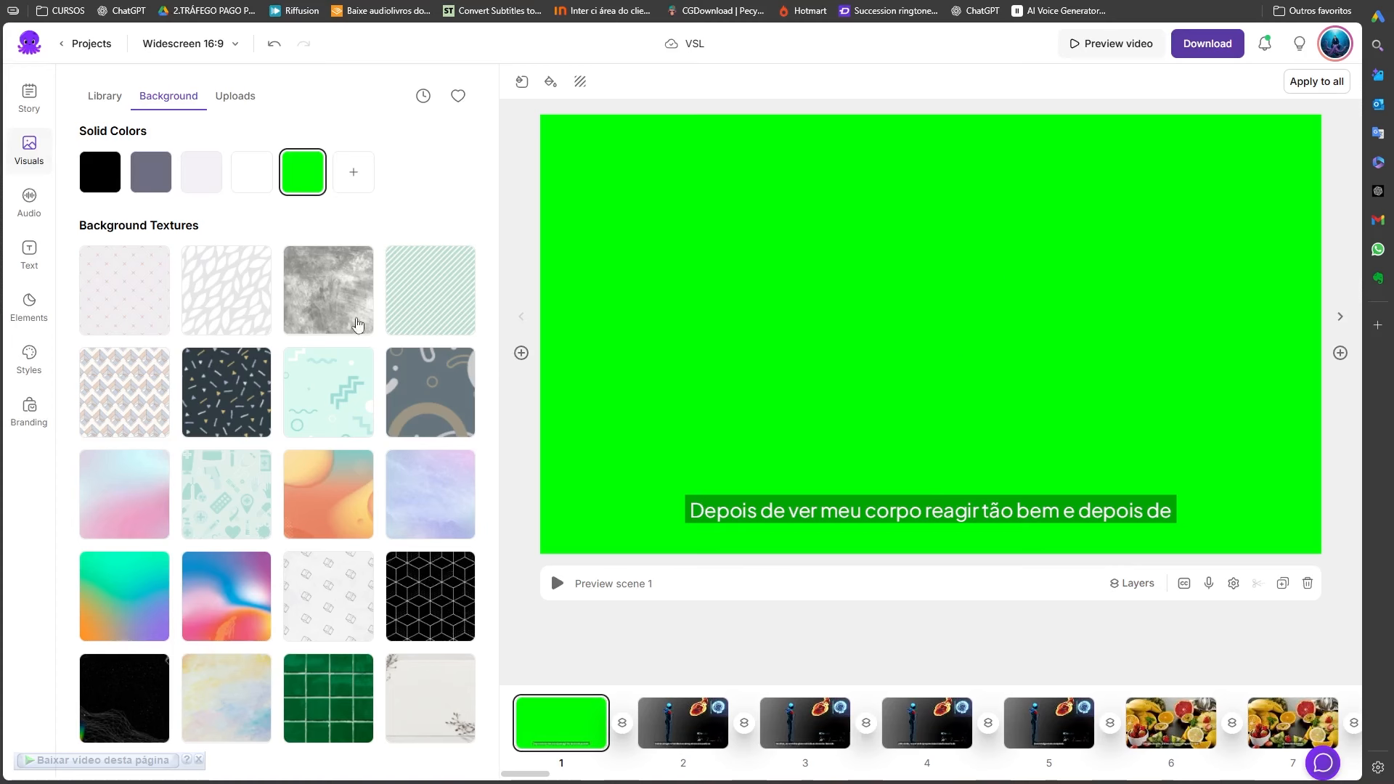
{"action": "left_click", "coordinate": [159, 161]}
- Examine the uploaded images and videos available for the scenes
{"action": "left_click", "coordinate": [227, 96]}
{"action": "left_click", "coordinate": [180, 106]}
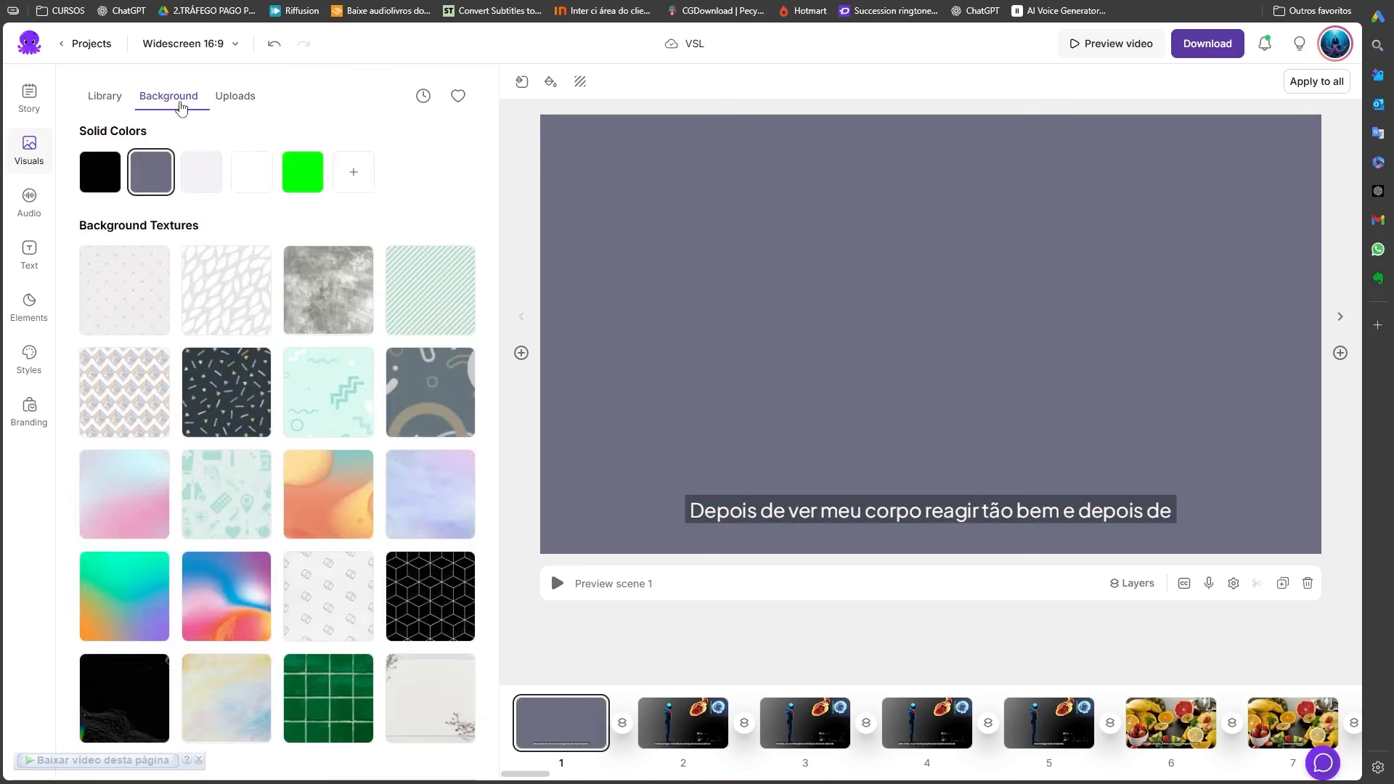
{"action": "left_click", "coordinate": [235, 96]}
{"action": "mouse_move", "coordinate": [266, 368]}
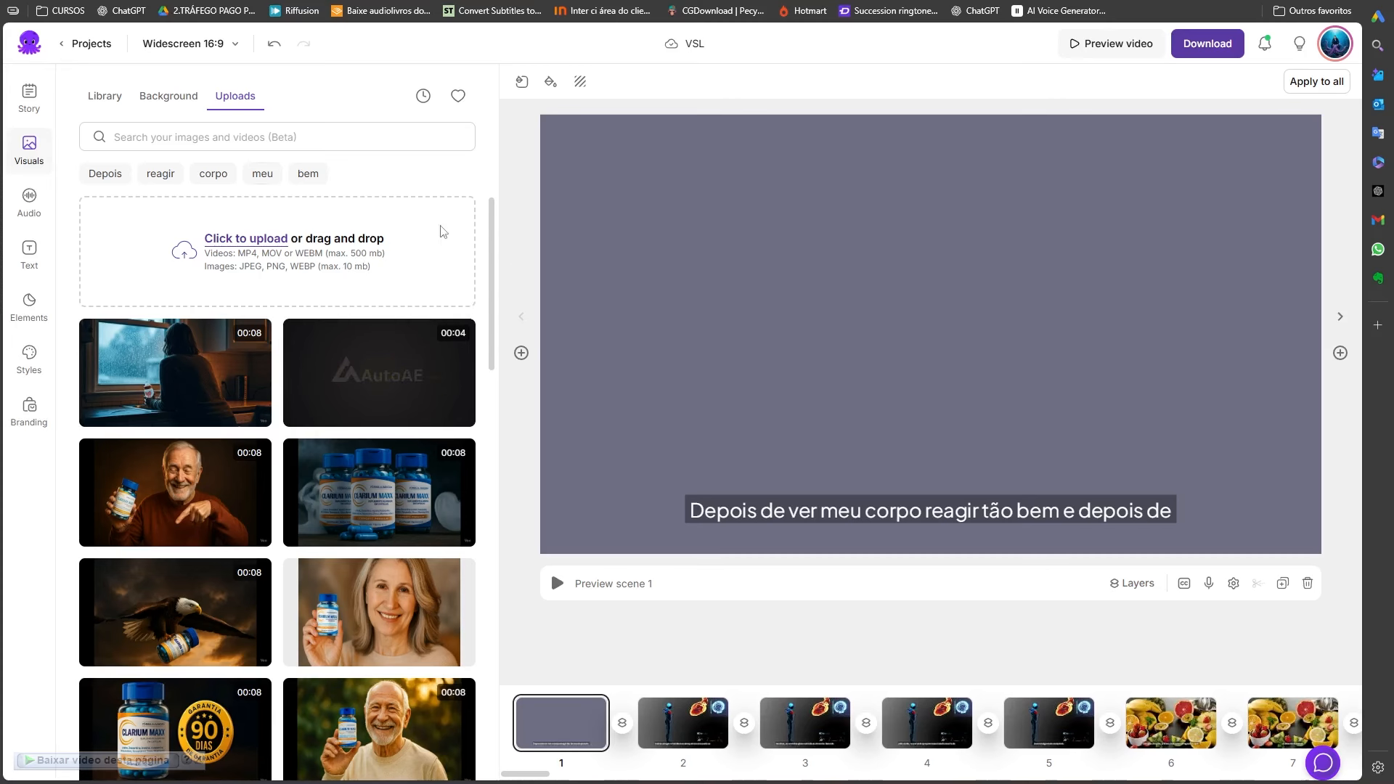
- Replace scene 3's visual with the library video of fruit juice and fresh fruits
{"action": "left_click", "coordinate": [108, 98]}
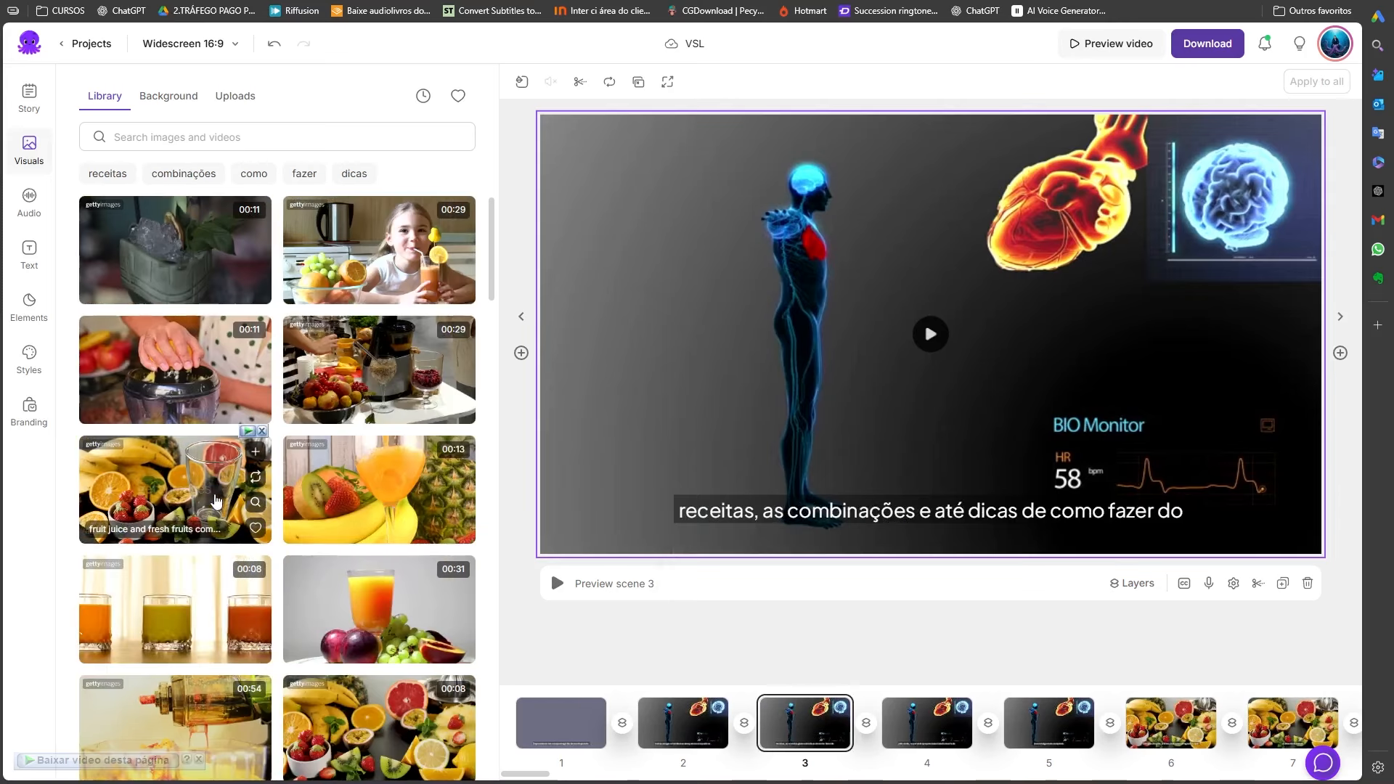
{"action": "left_click", "coordinate": [256, 477]}
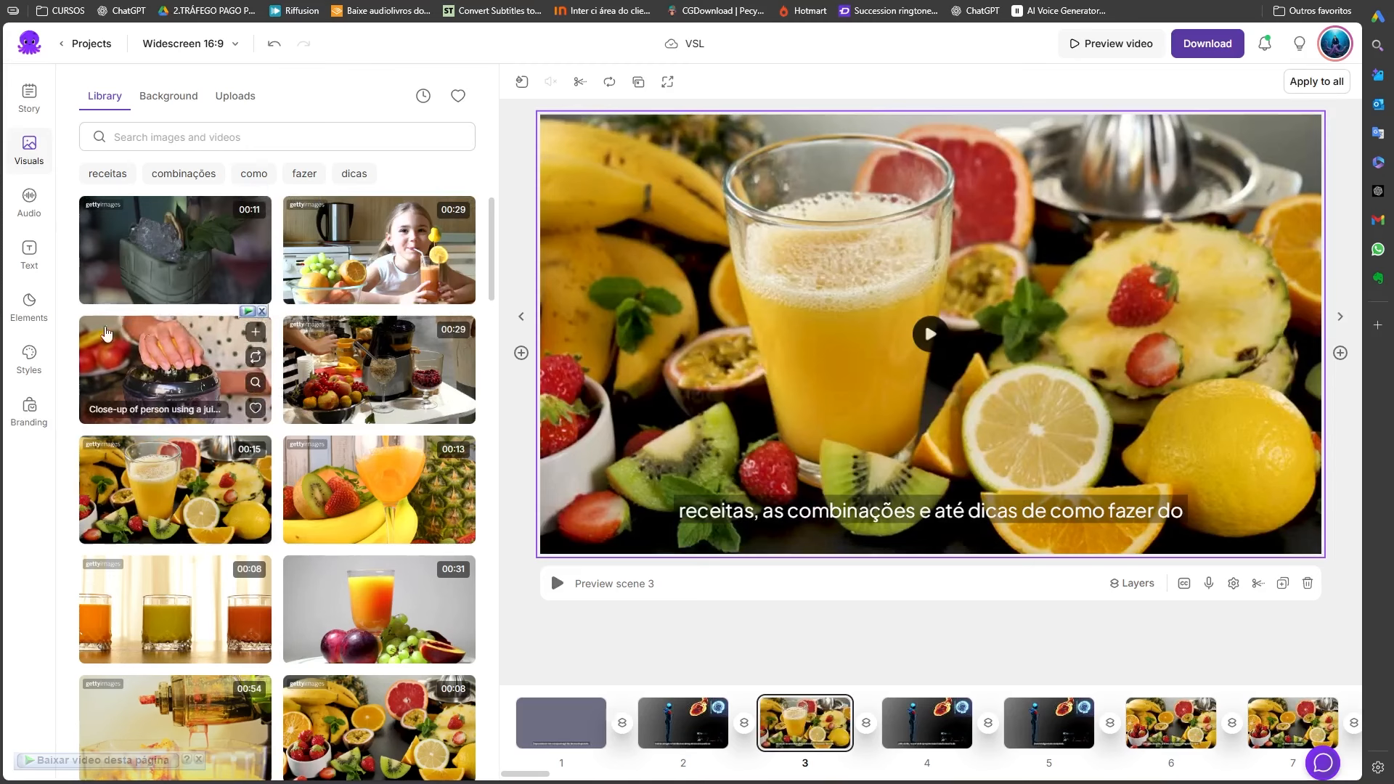
- Search the visual library for "Diet" and replace scene 3's visual with the video of hands holding a tablet
{"action": "left_click", "coordinate": [176, 138]}
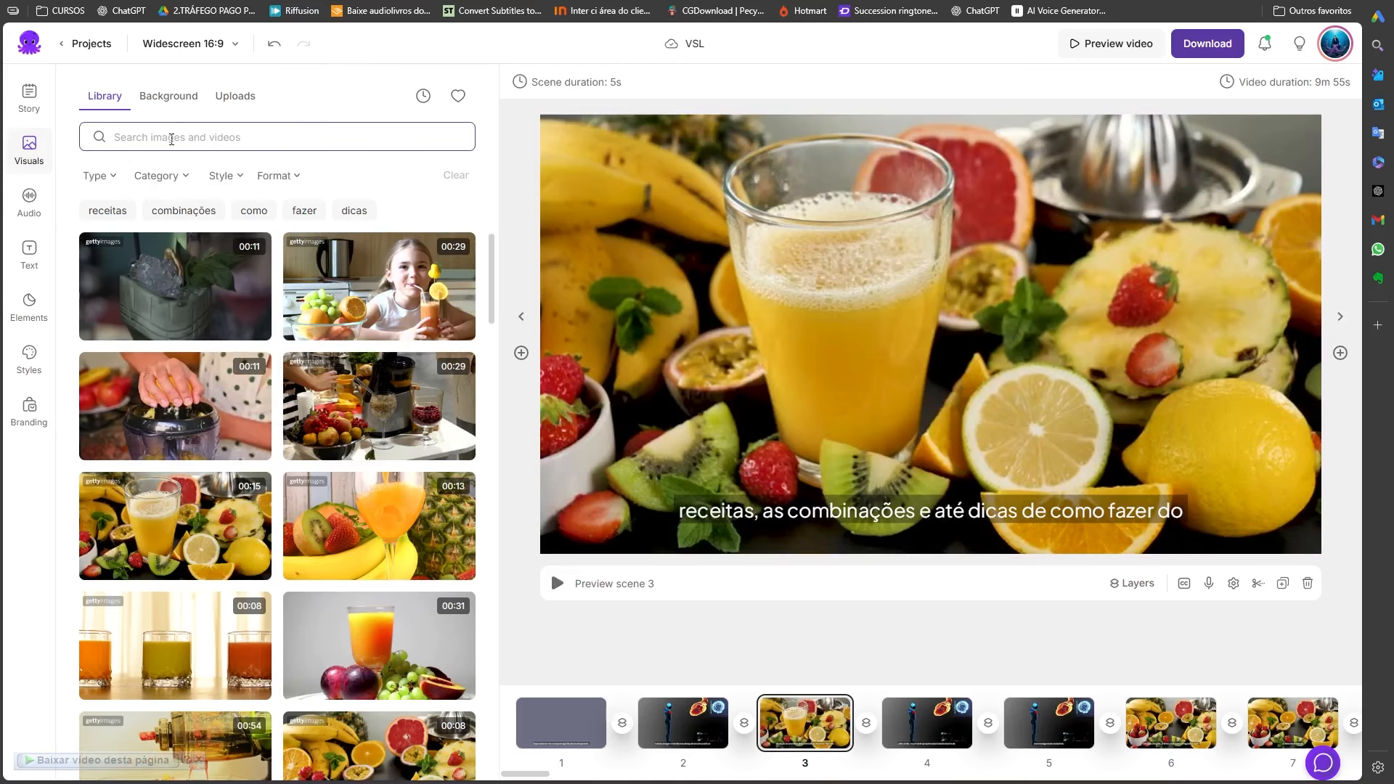
{"action": "type", "text": "Diet"}
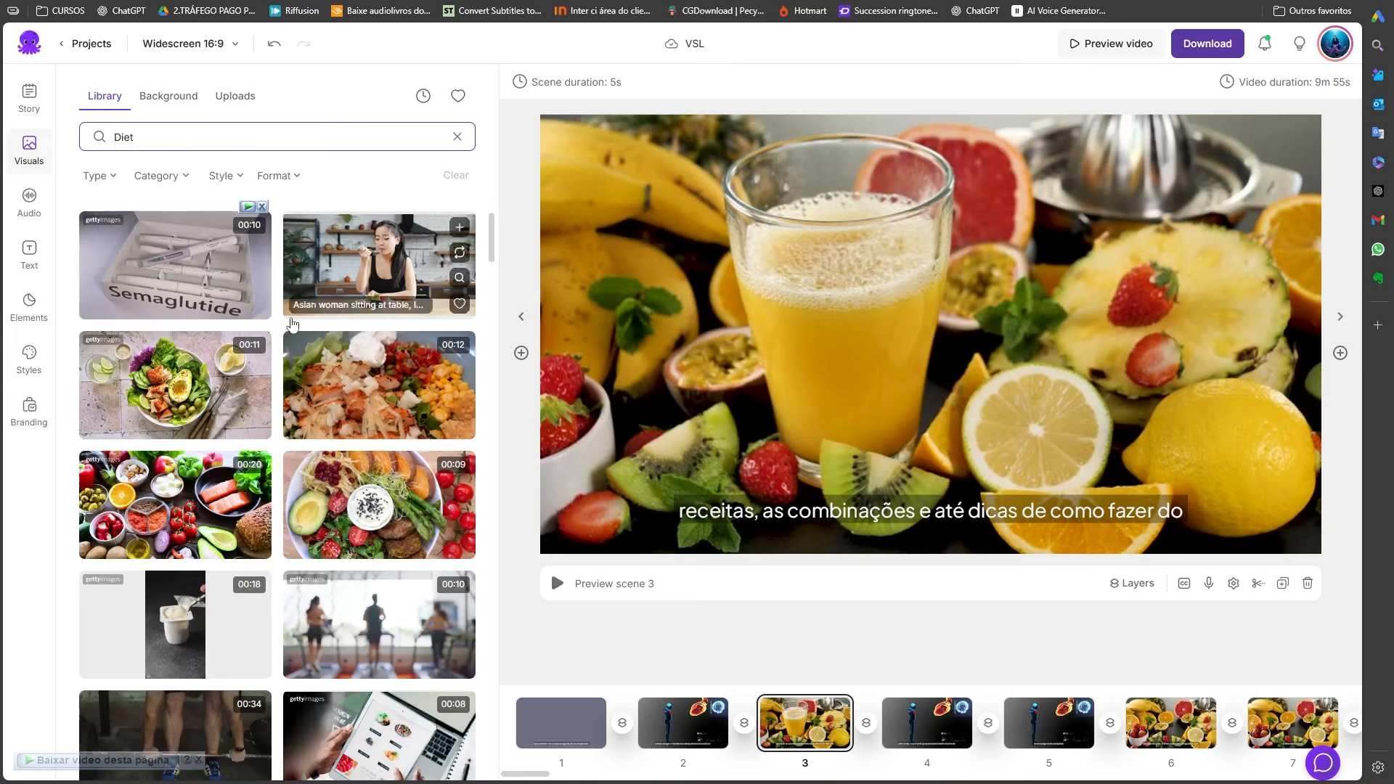
{"action": "scroll", "coordinate": [326, 392], "scroll_direction": "down", "scroll_amount": 10}
{"action": "scroll", "coordinate": [361, 400], "scroll_direction": "up", "scroll_amount": 5}
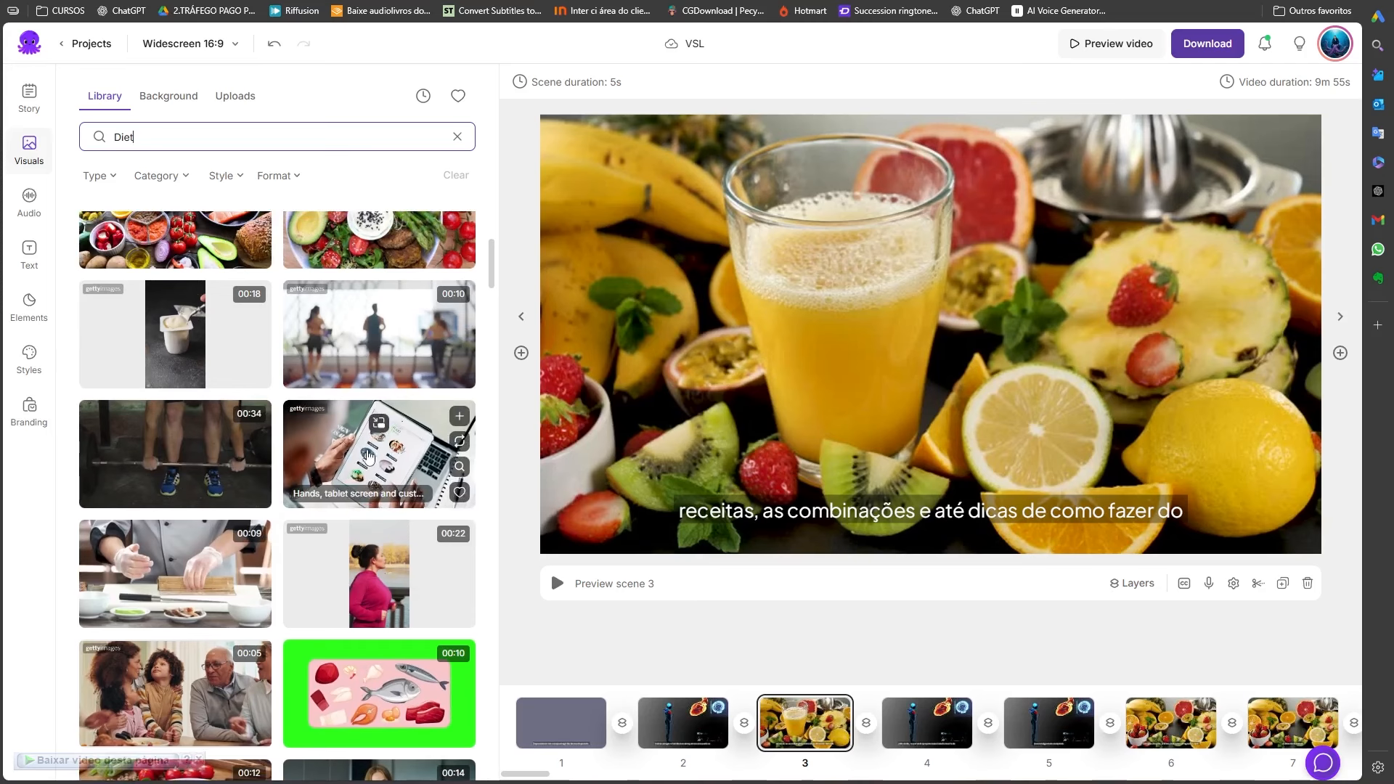
{"action": "left_click", "coordinate": [382, 438]}
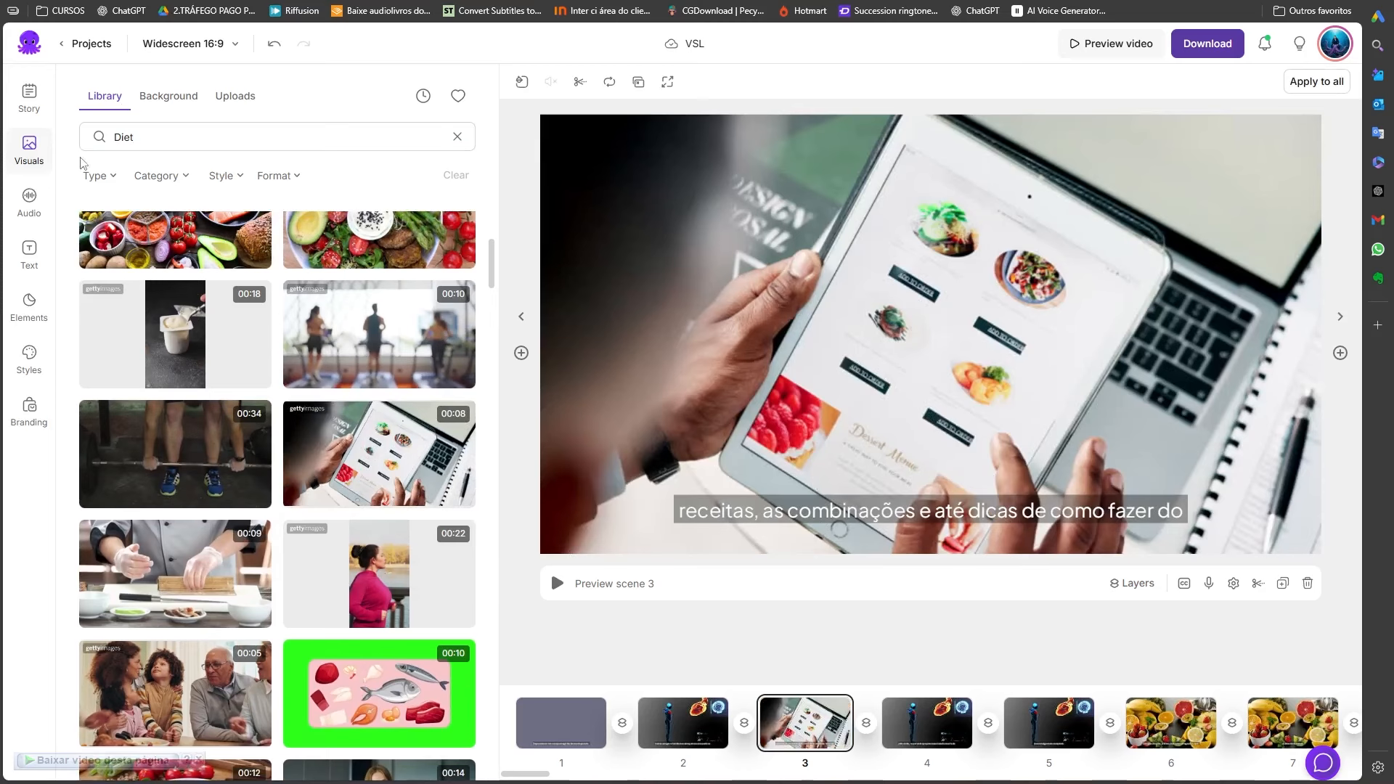
- Examine the Portuguese voiceover voices and the background music tracks available for the video
{"action": "left_click", "coordinate": [29, 200]}
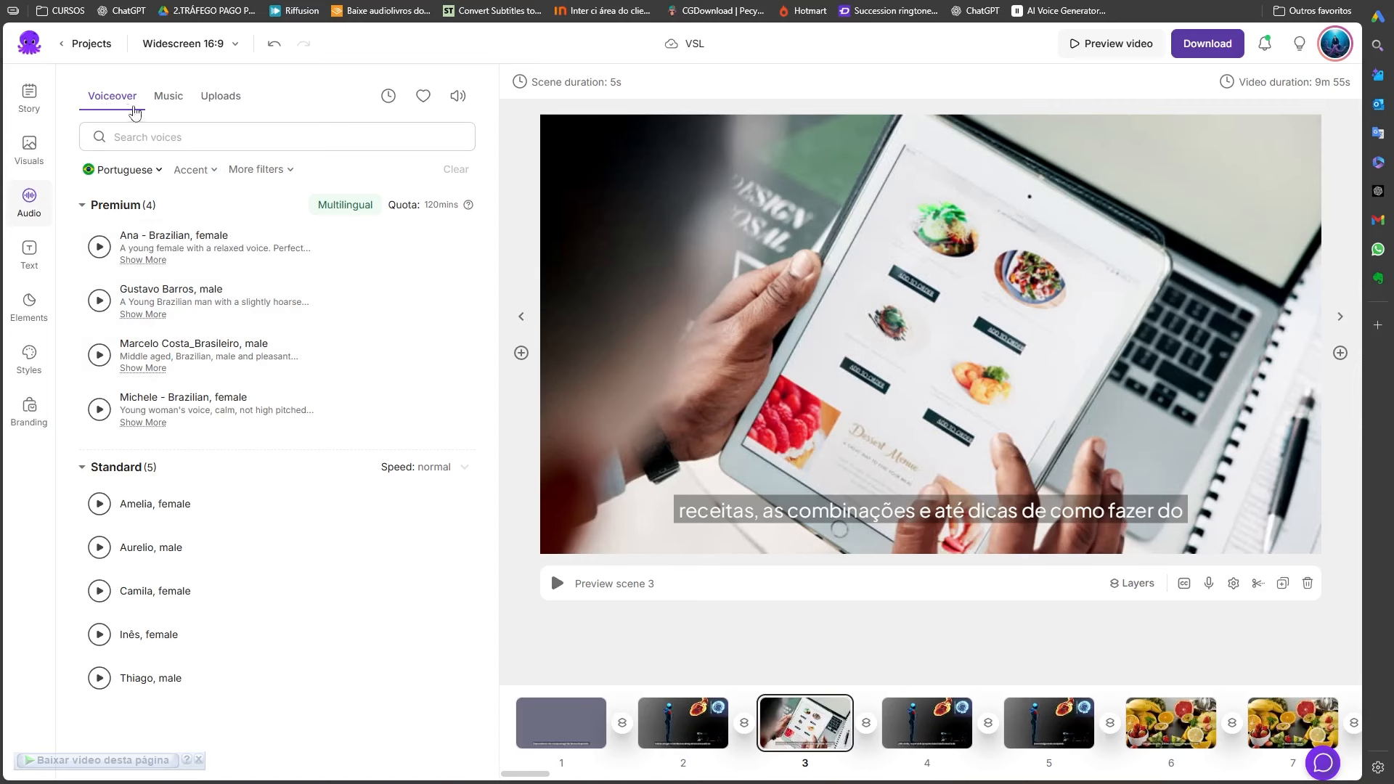
{"action": "left_click", "coordinate": [167, 100]}
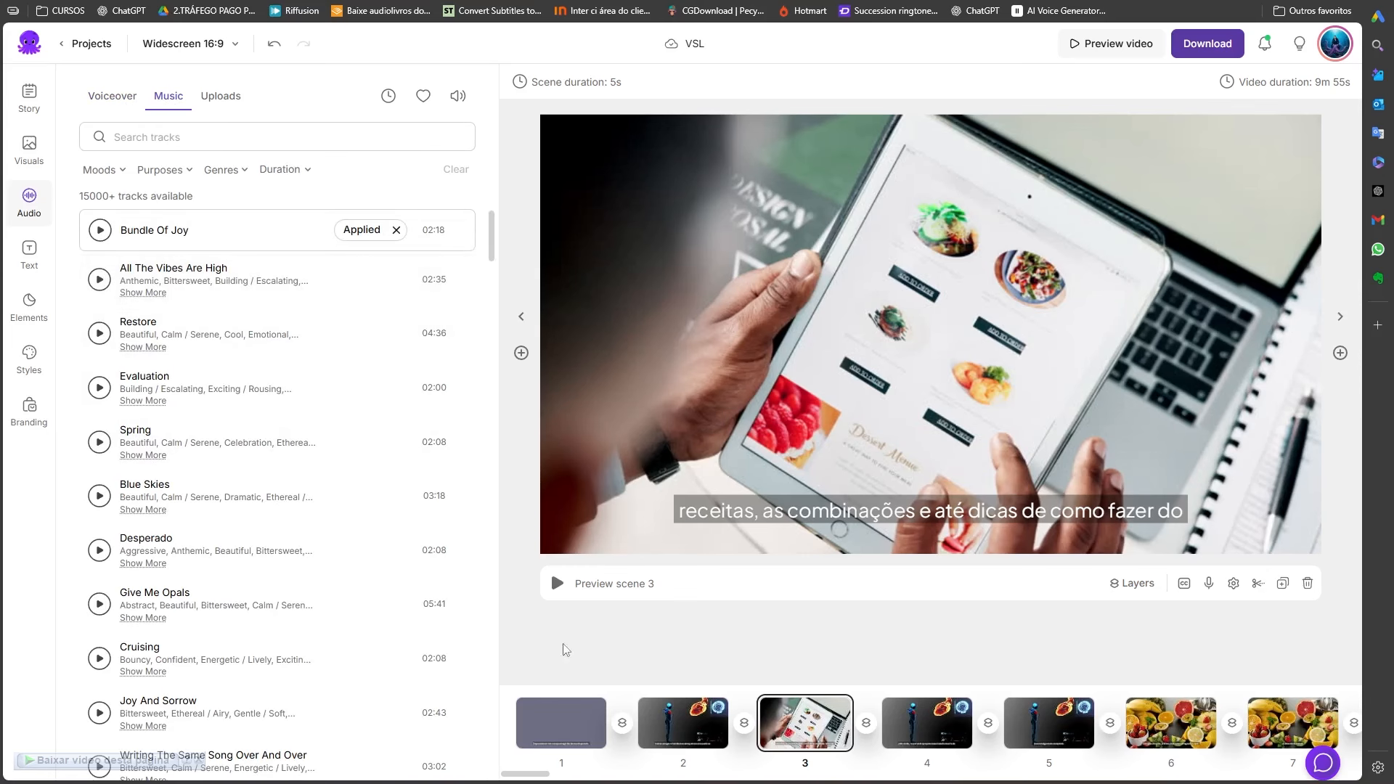
{"action": "left_click_drag", "start_coordinate": [527, 775], "coordinate": [495, 757]}
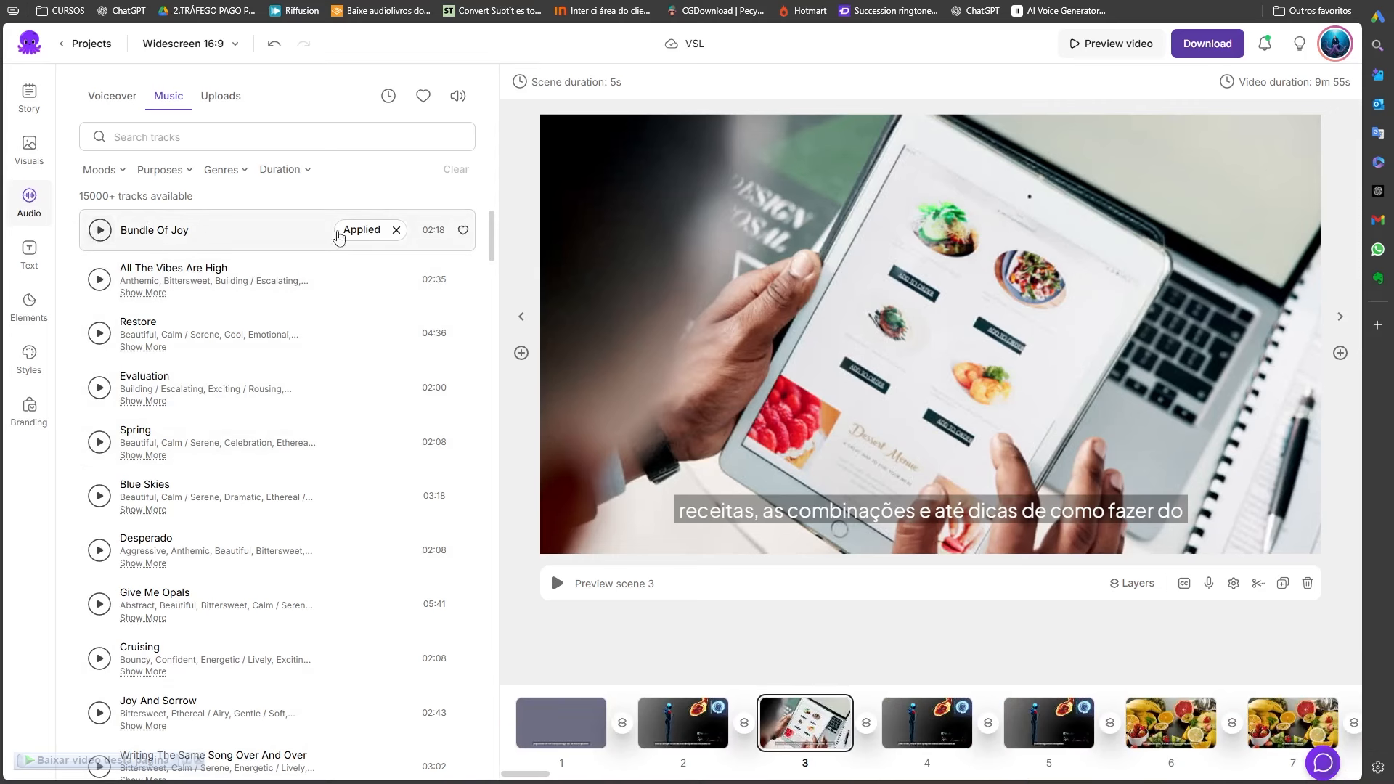
- Remove the Bundle Of Joy background track and upload the downloaded 7214766603094077635.mp3 as a voiceover file
{"action": "left_click", "coordinate": [396, 231]}
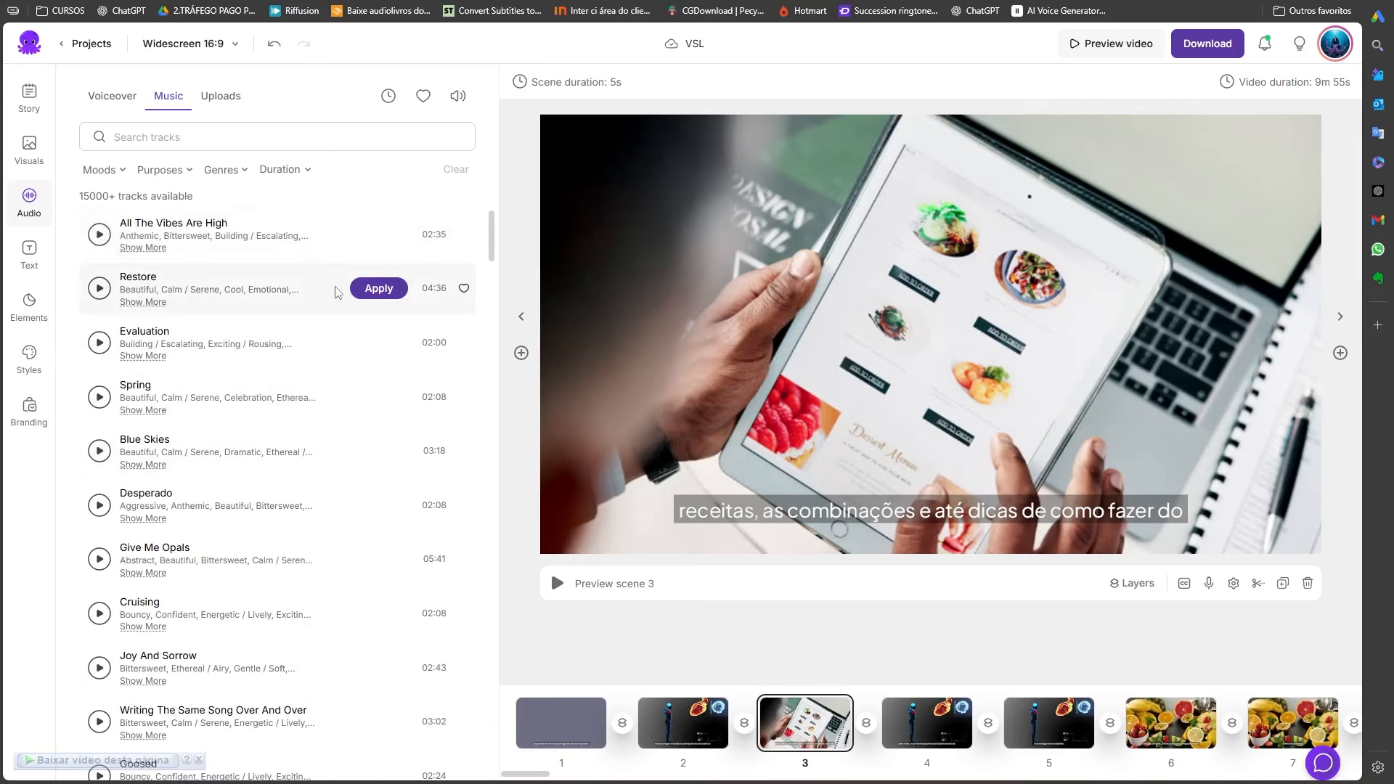
{"action": "left_click", "coordinate": [231, 98]}
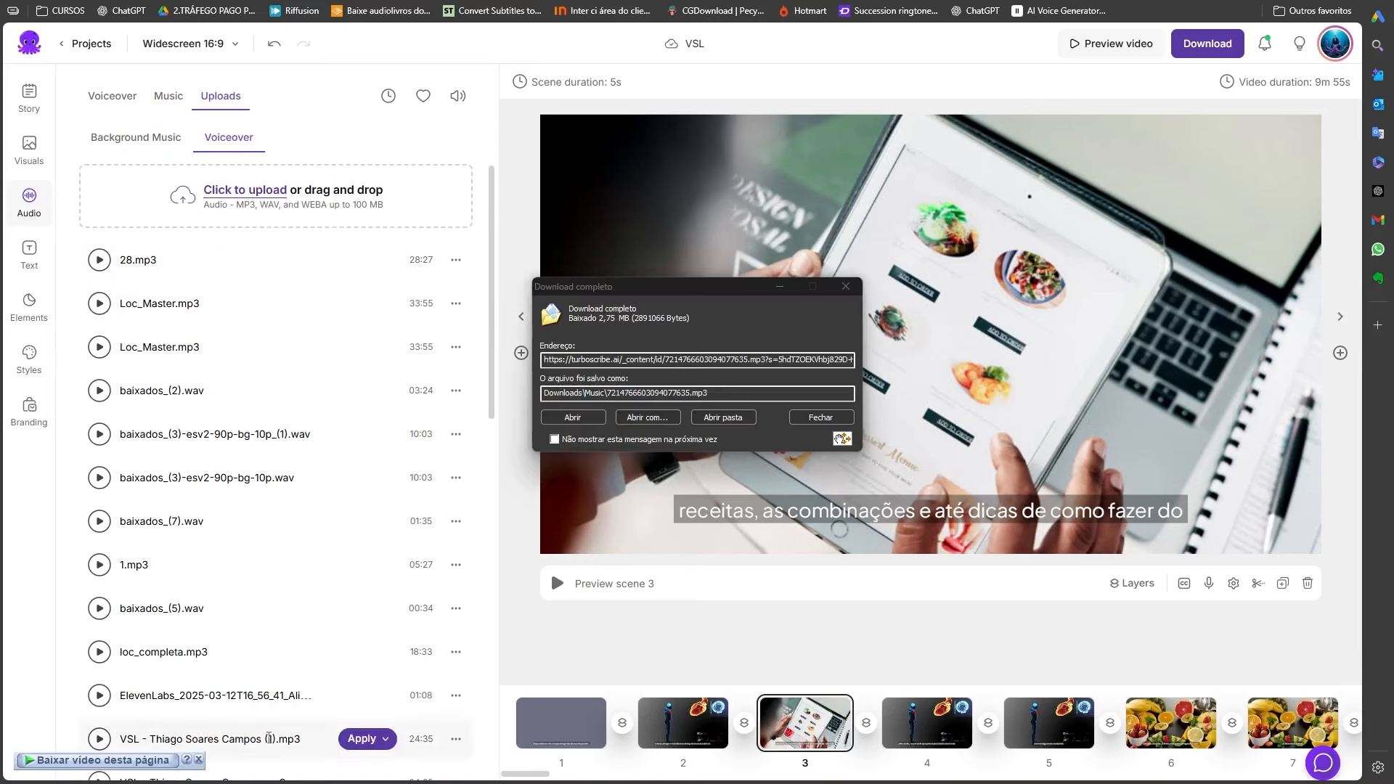
{"action": "left_click", "coordinate": [842, 439]}
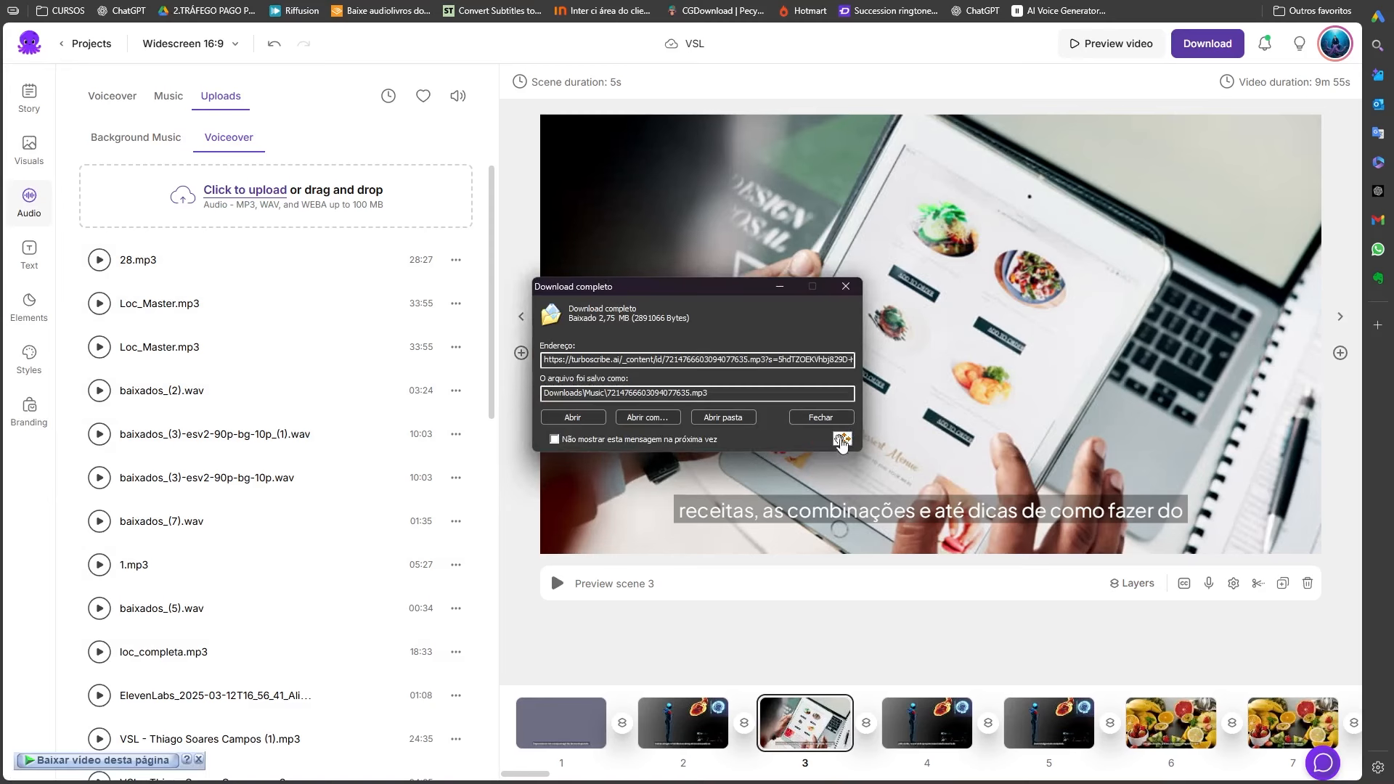
{"action": "left_click_drag", "start_coordinate": [575, 381], "coordinate": [349, 237]}
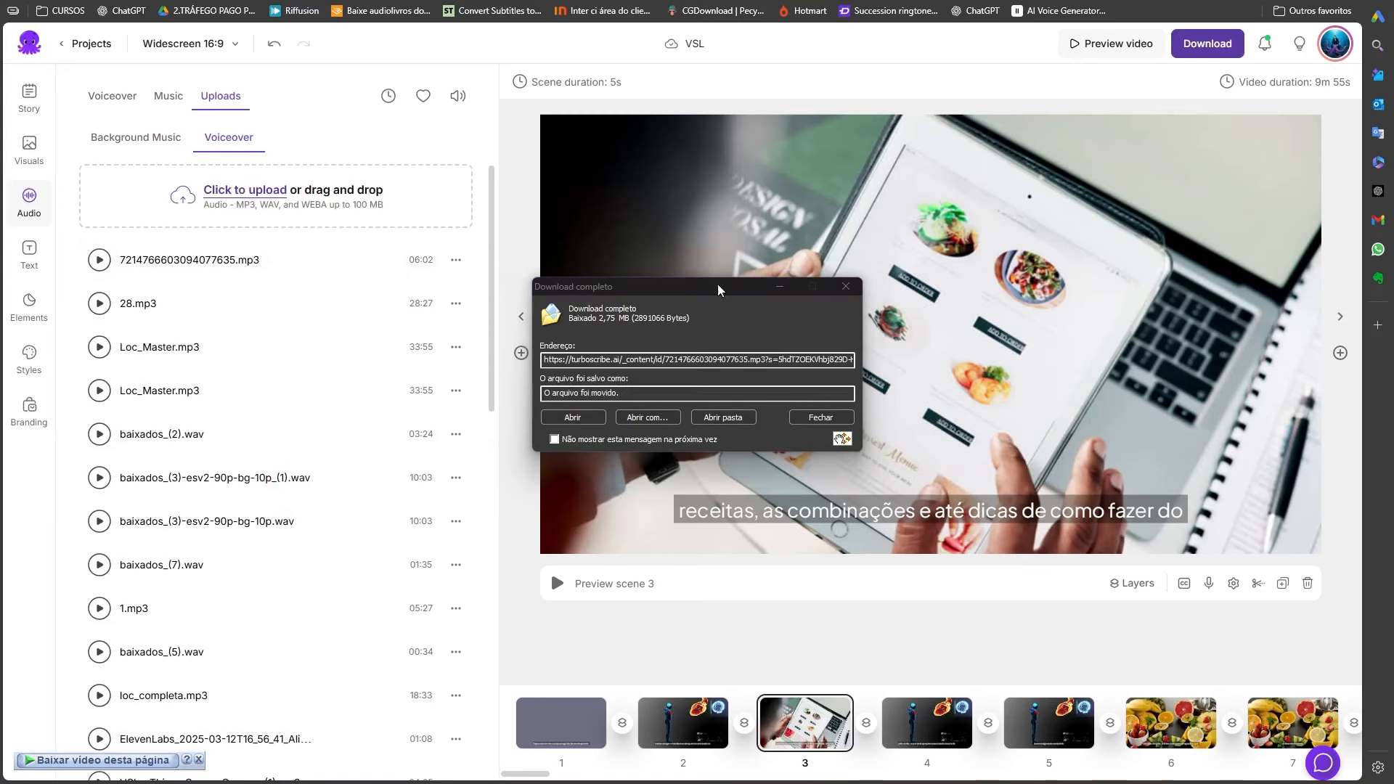
{"action": "left_click", "coordinate": [846, 287]}
- Apply the uploaded voiceover 7214766603094077635.mp3 to the entire video
{"action": "mouse_move", "coordinate": [325, 273]}
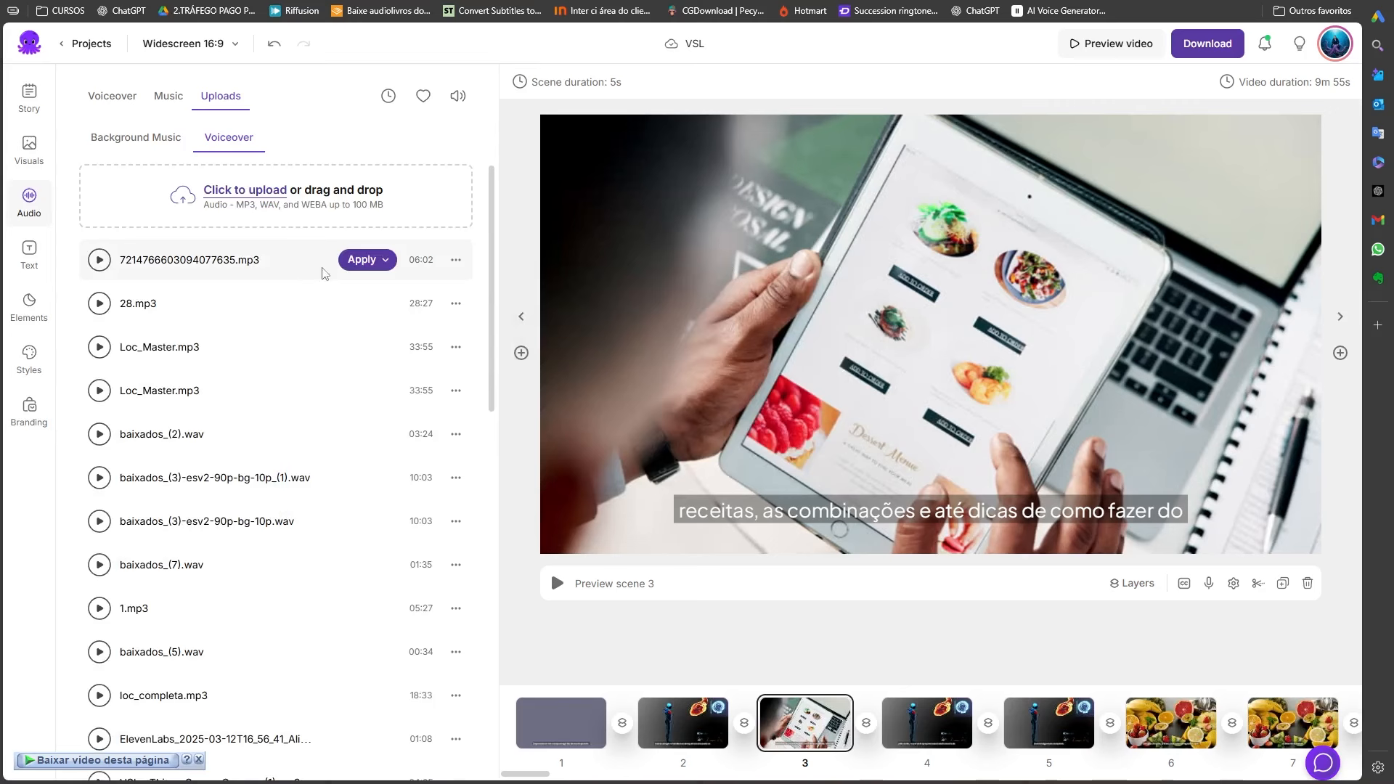
{"action": "left_click", "coordinate": [389, 266]}
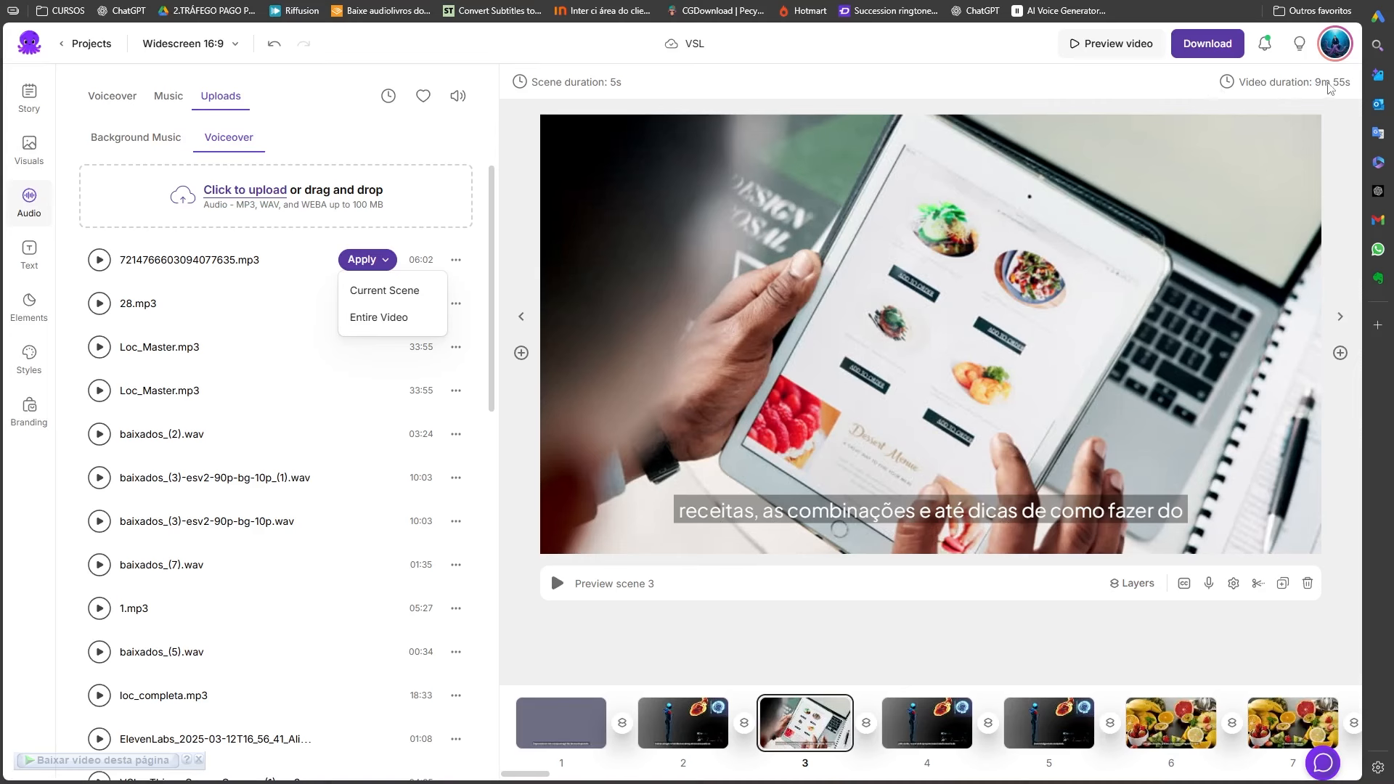
{"action": "left_click", "coordinate": [390, 330]}
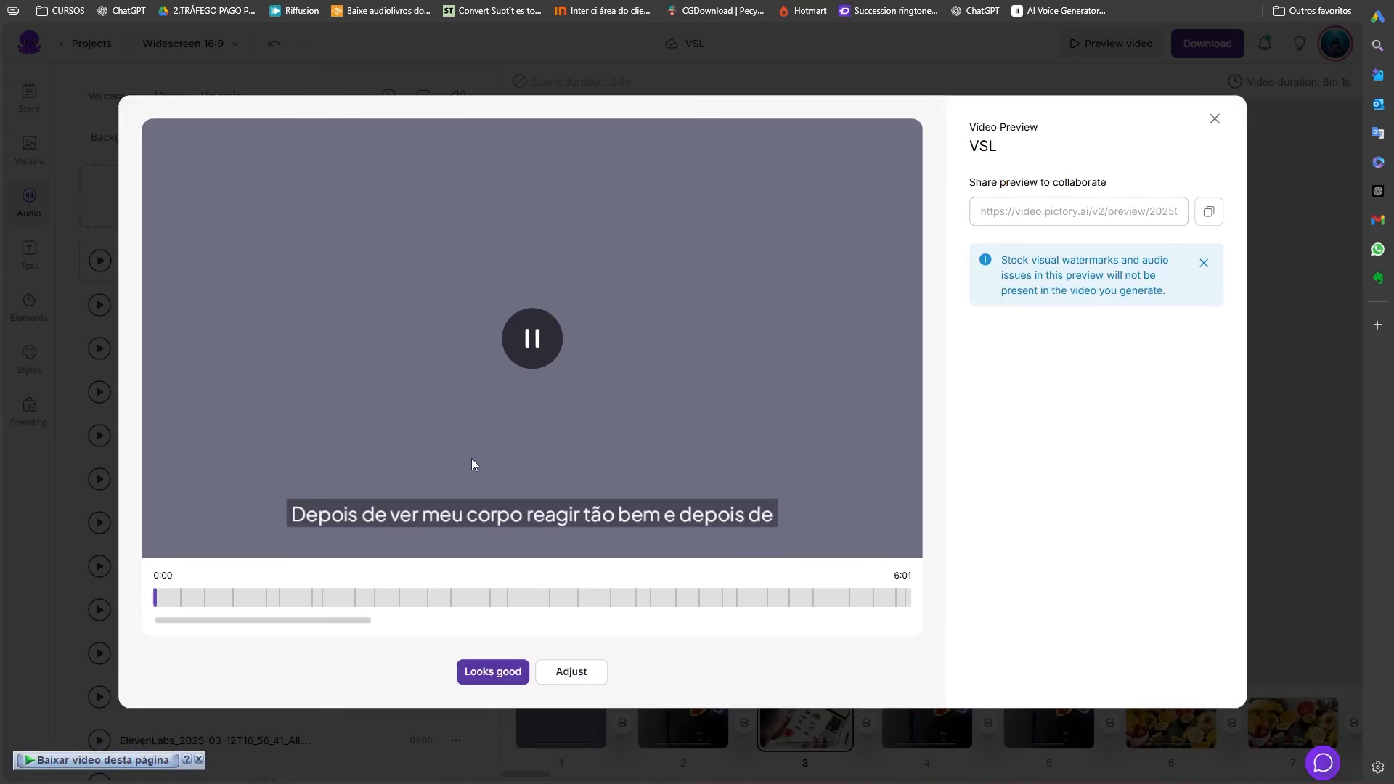
- Preview the opening, middle and final part of the video to check the voiceover against the scenes, and accept the synchronization
{"action": "left_click", "coordinate": [528, 350]}
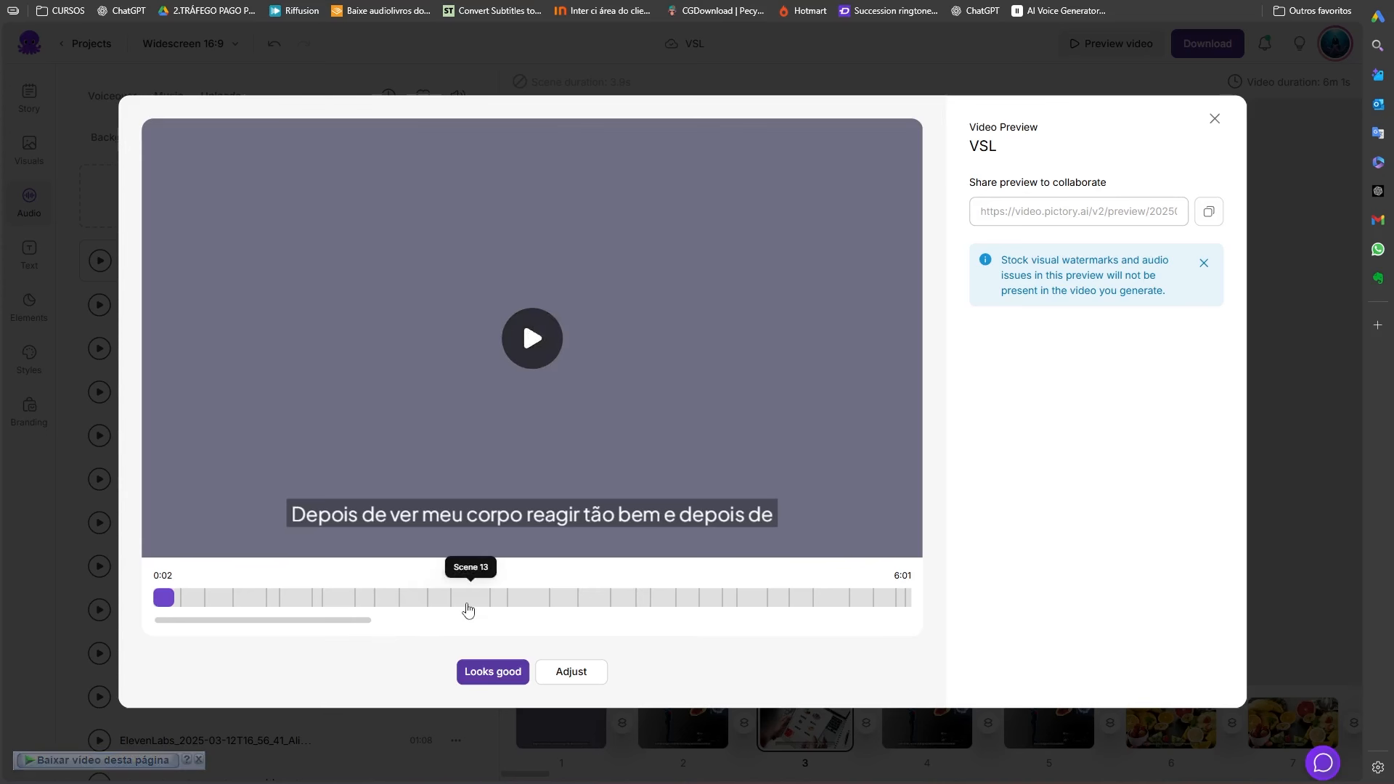
{"action": "left_click", "coordinate": [163, 598]}
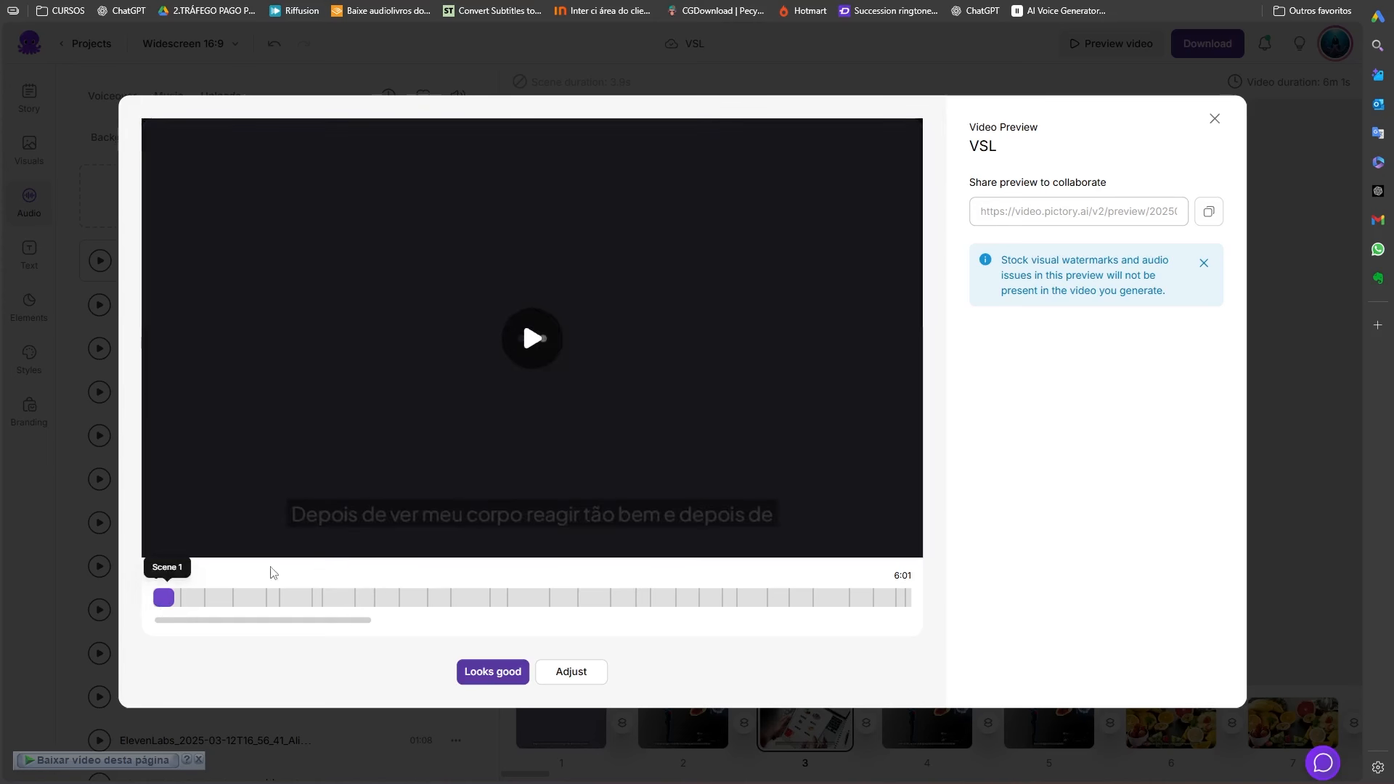
{"action": "left_click", "coordinate": [532, 341]}
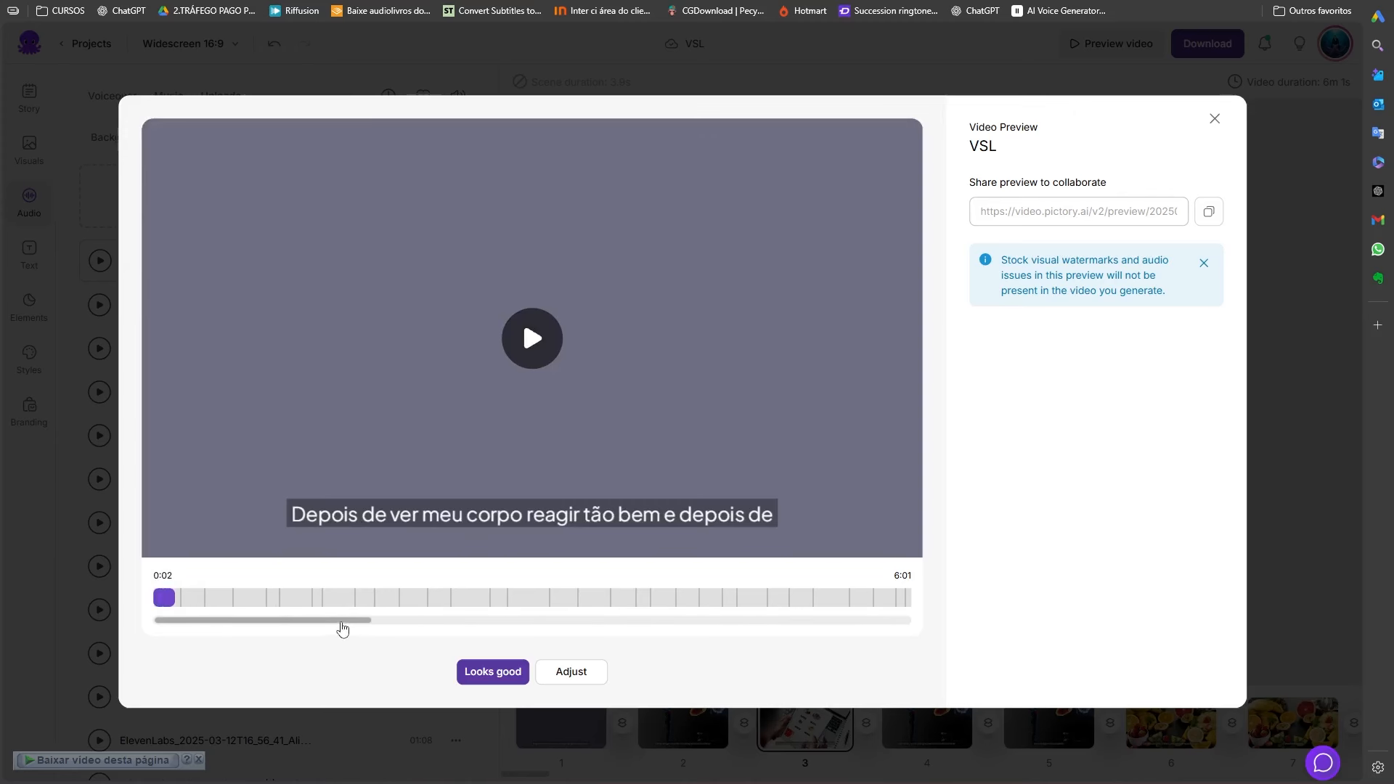
{"action": "left_click_drag", "start_coordinate": [341, 621], "coordinate": [650, 629]}
{"action": "left_click", "coordinate": [472, 612]}
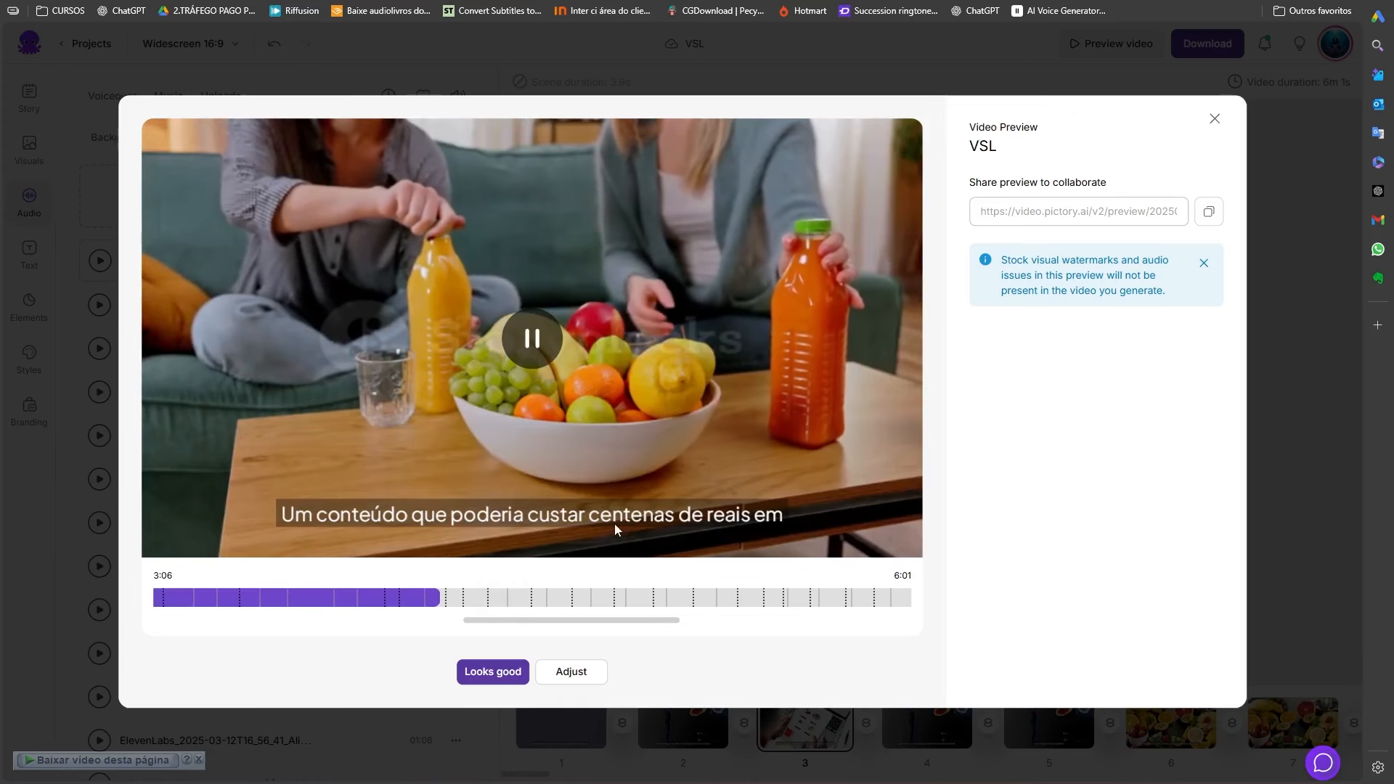
{"action": "left_click", "coordinate": [541, 350]}
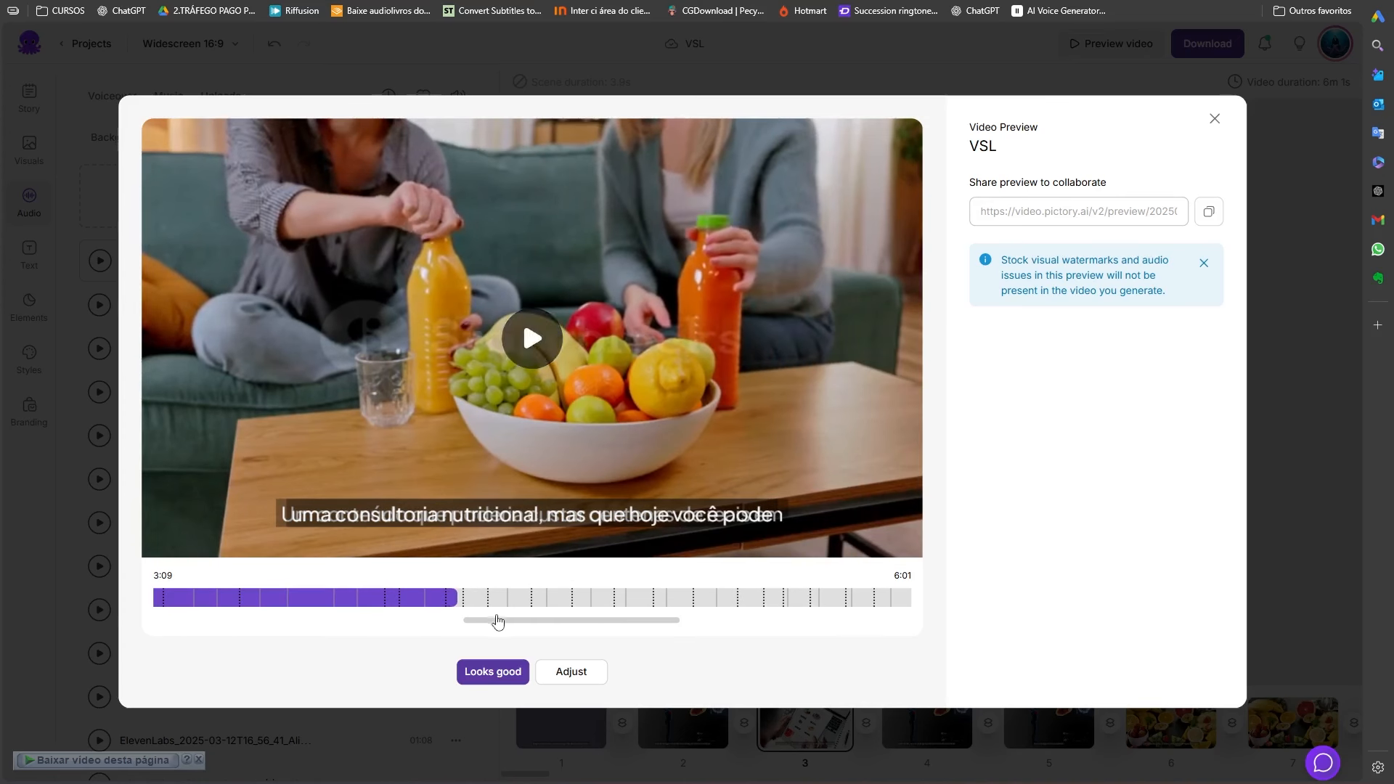
{"action": "left_click_drag", "start_coordinate": [501, 624], "coordinate": [665, 625]}
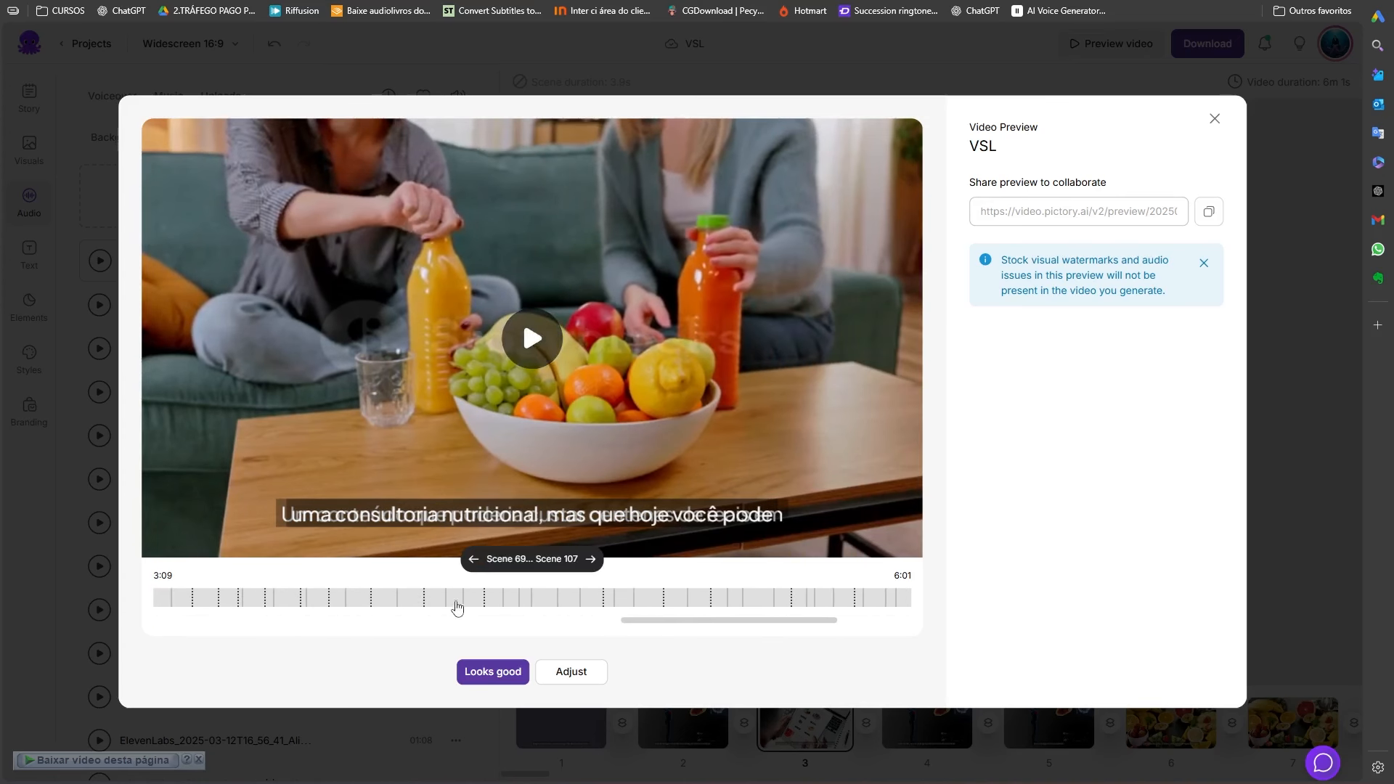
{"action": "scroll", "coordinate": [690, 613], "scroll_direction": "right", "scroll_amount": 1}
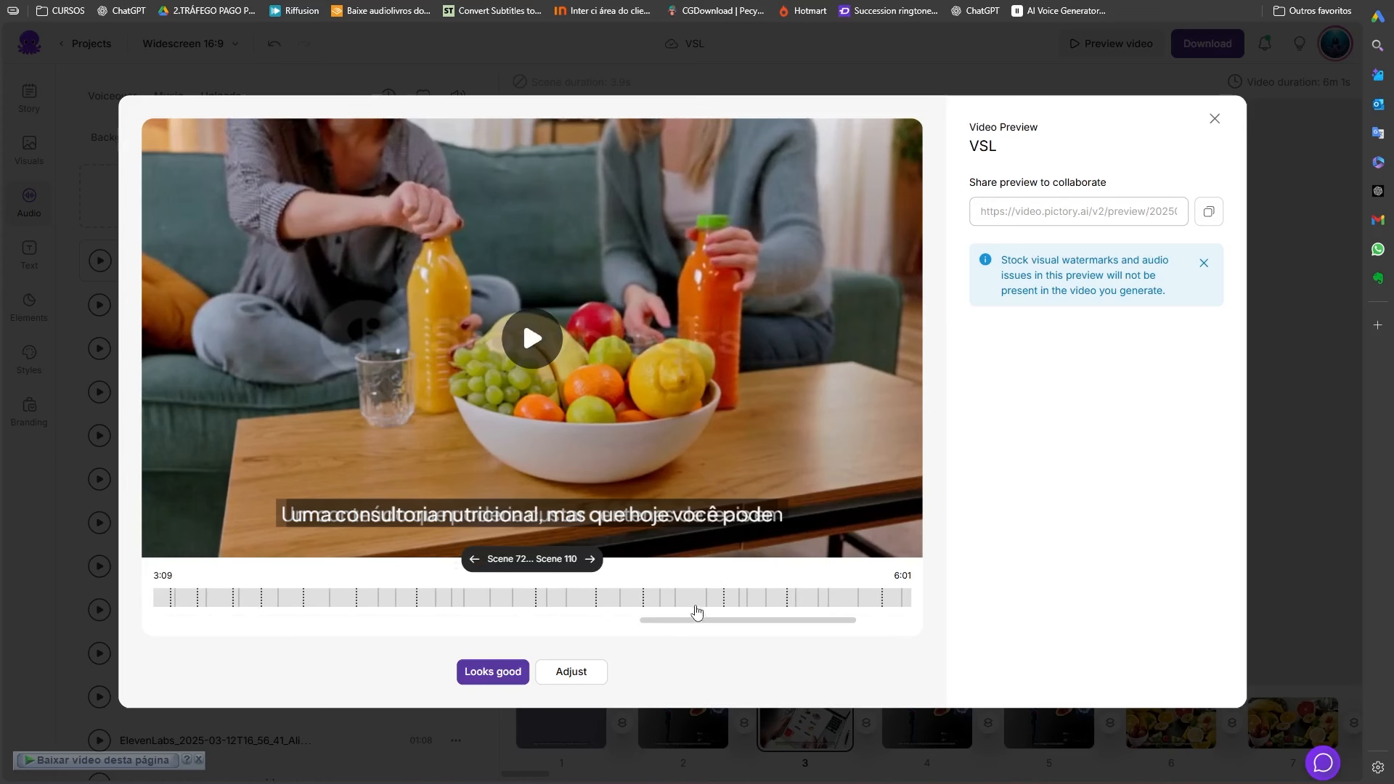
{"action": "left_click", "coordinate": [690, 601]}
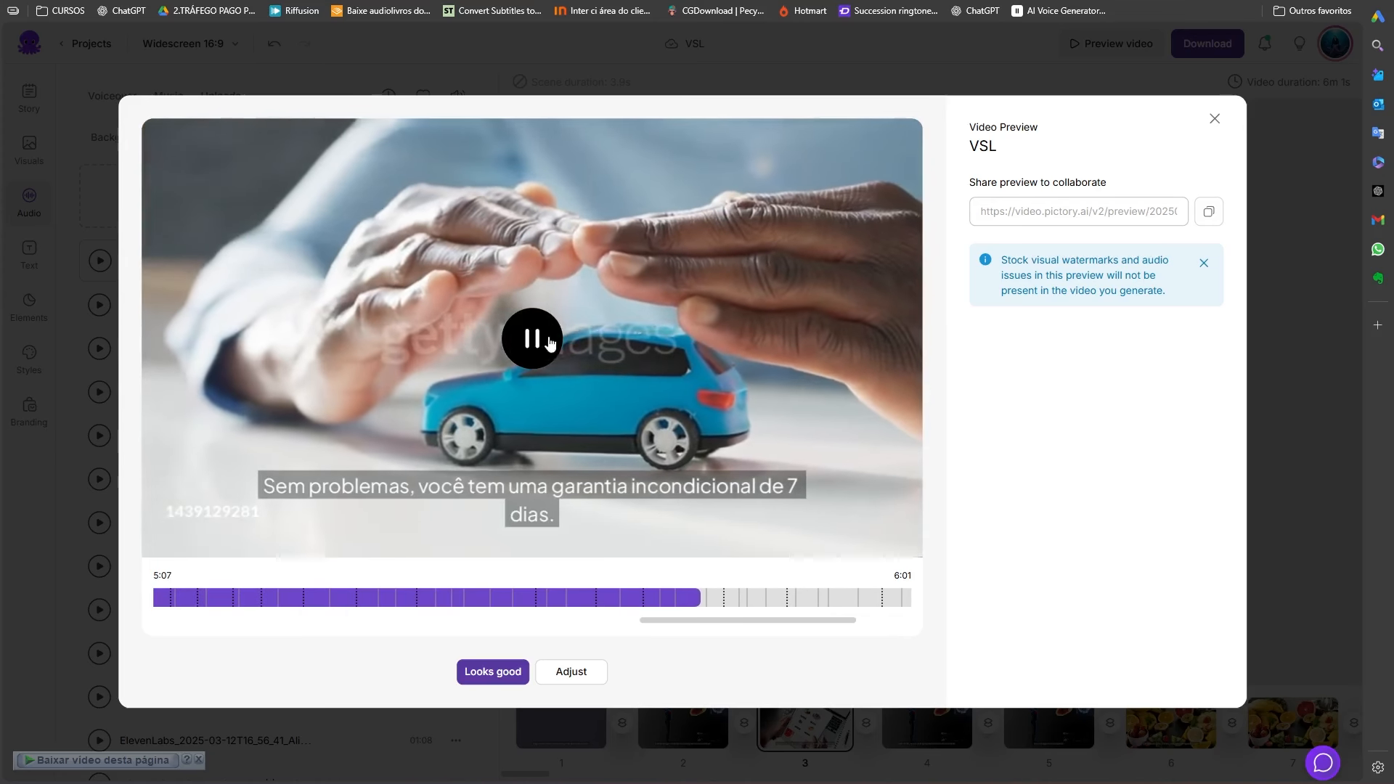
{"action": "left_click", "coordinate": [581, 444]}
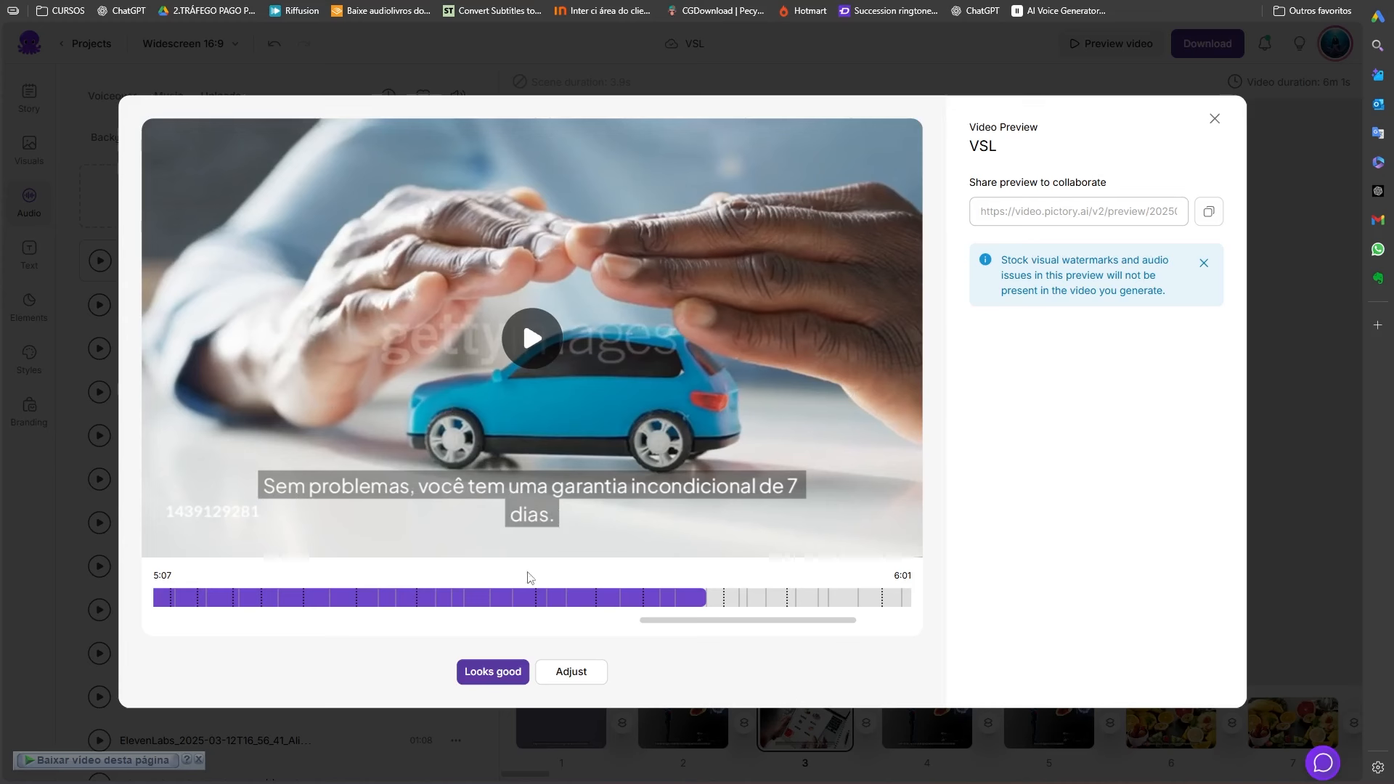
{"action": "left_click", "coordinate": [501, 672]}
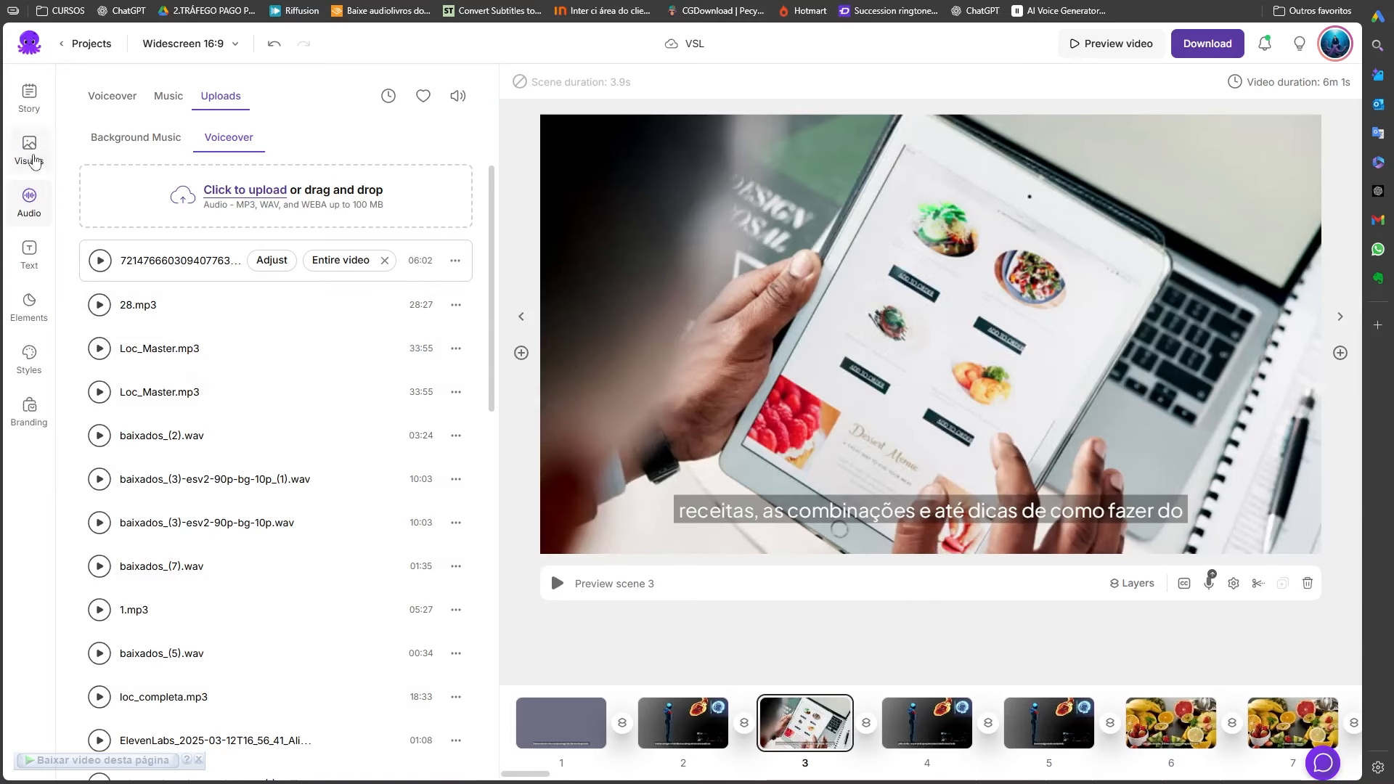
- Hide the caption text on scene 3 and apply that setting to all scenes of the video
{"action": "left_click", "coordinate": [32, 153]}
{"action": "left_click", "coordinate": [683, 723]}
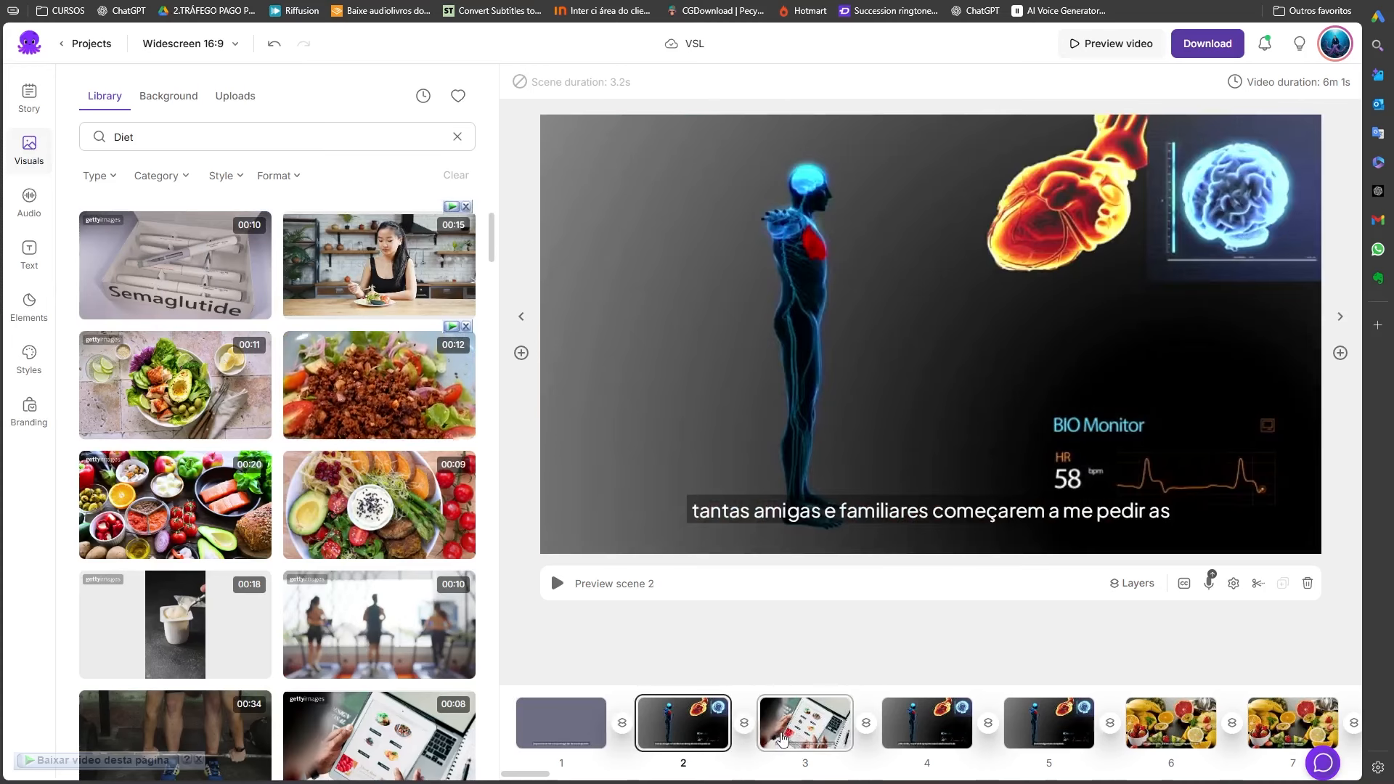
{"action": "left_click", "coordinate": [773, 739]}
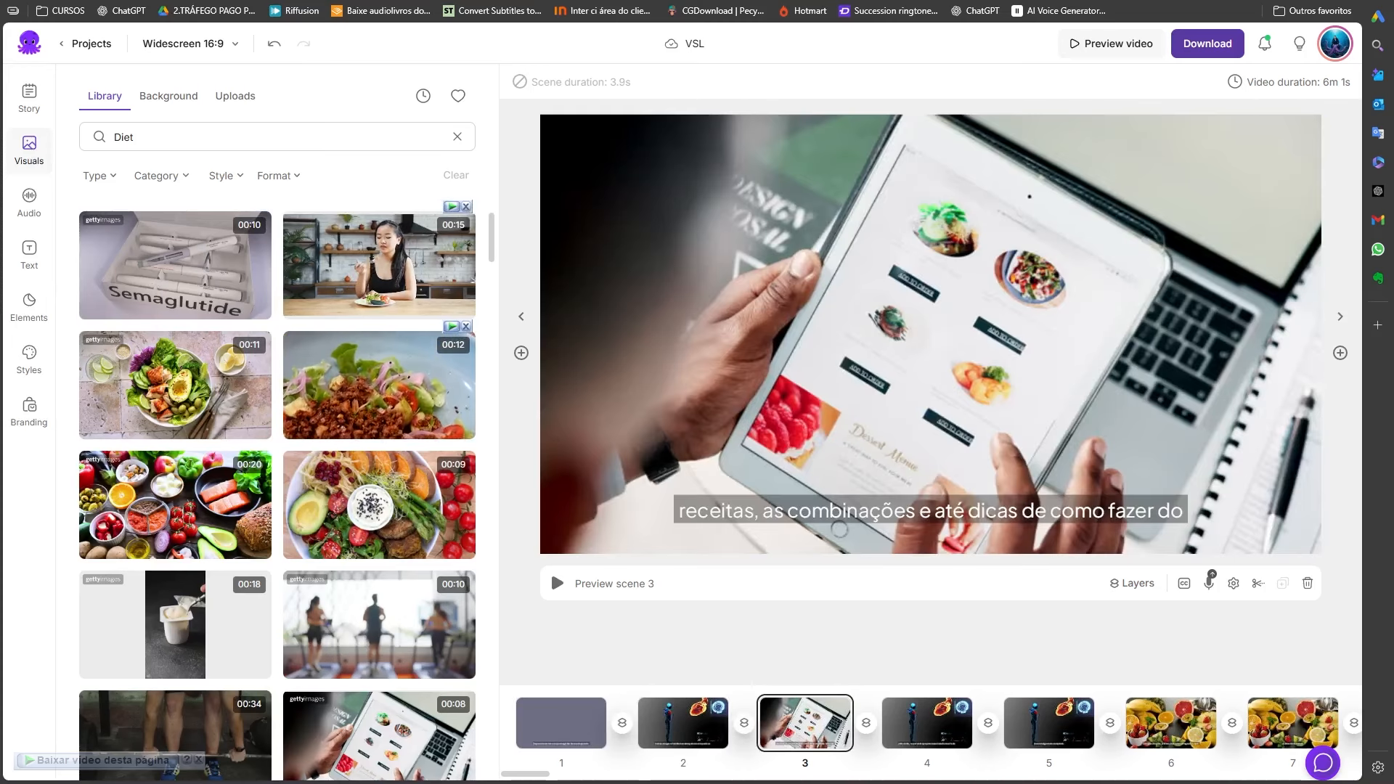
{"action": "left_click_drag", "start_coordinate": [532, 774], "coordinate": [540, 775]}
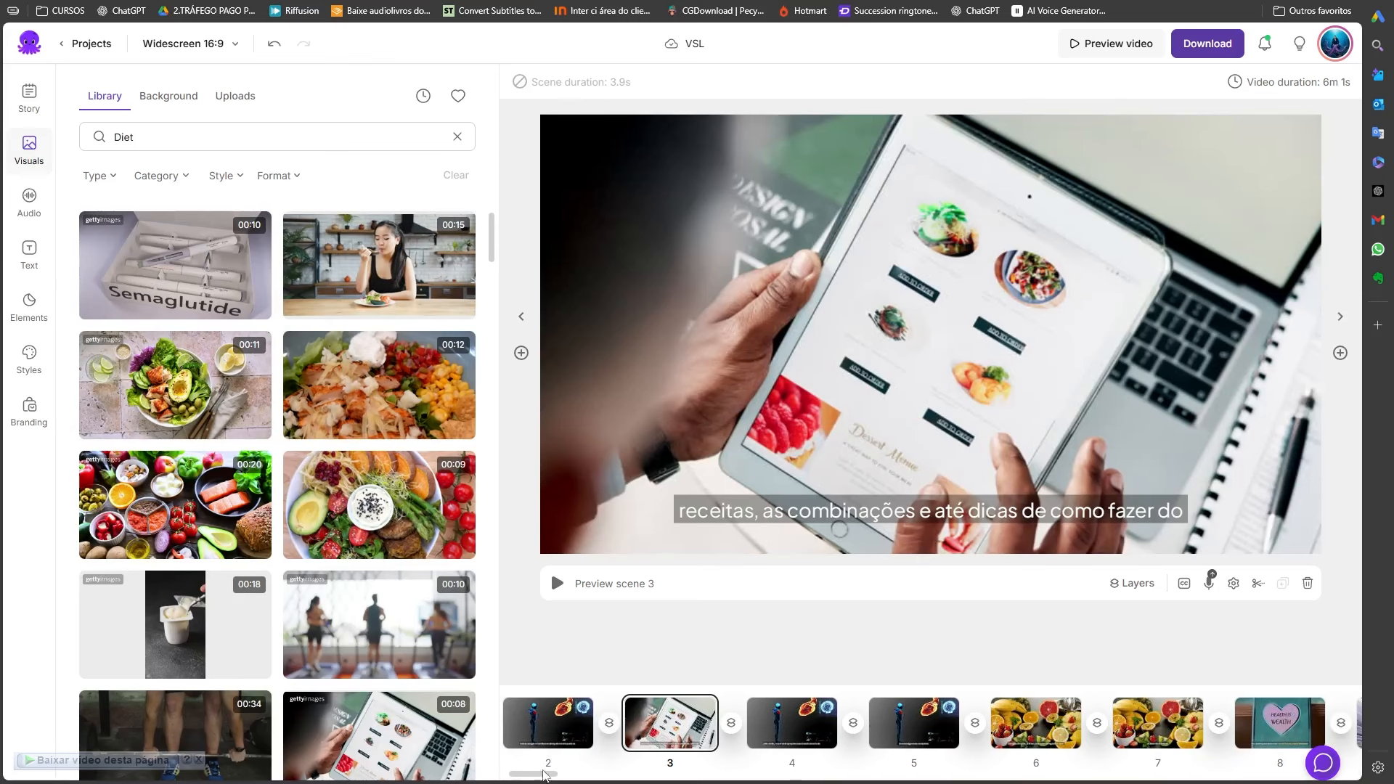
{"action": "left_click_drag", "start_coordinate": [544, 773], "coordinate": [1009, 778]}
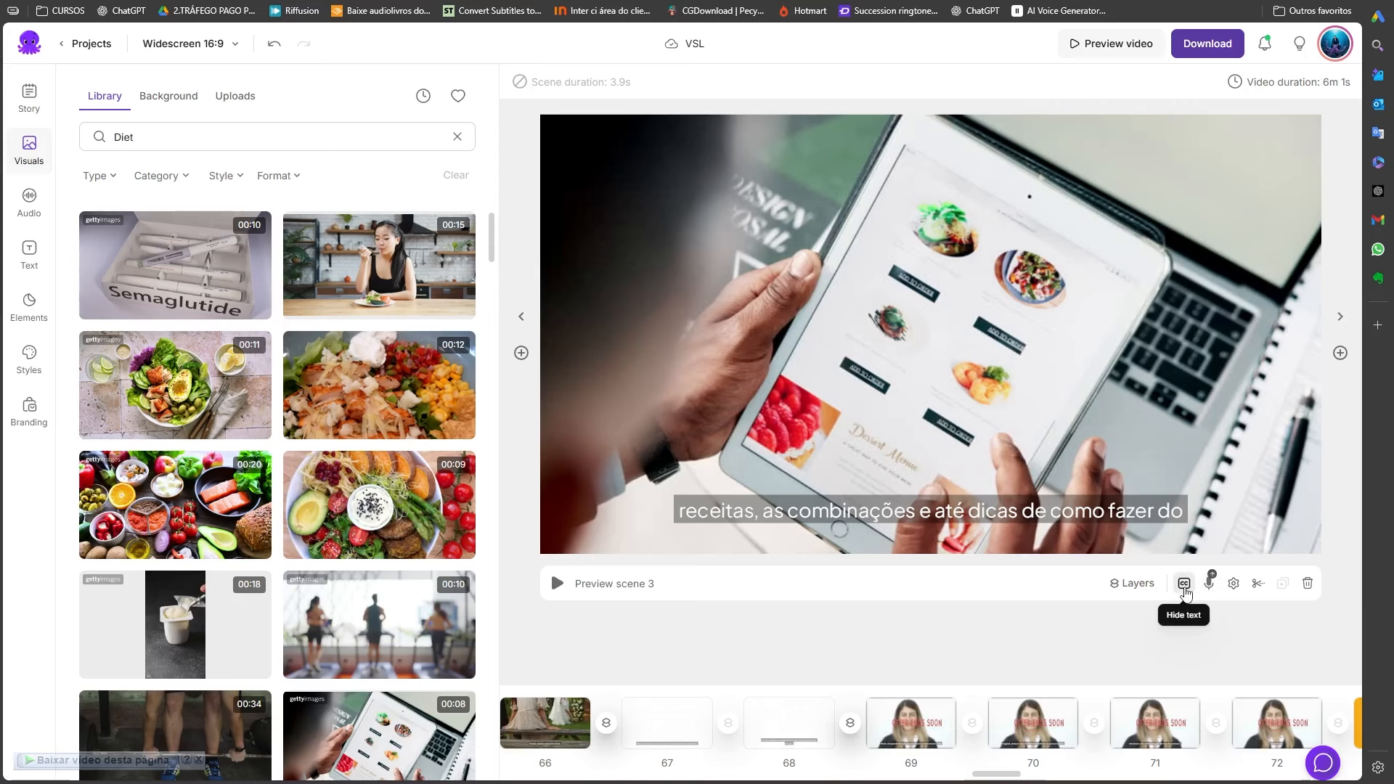
{"action": "left_click", "coordinate": [1183, 585]}
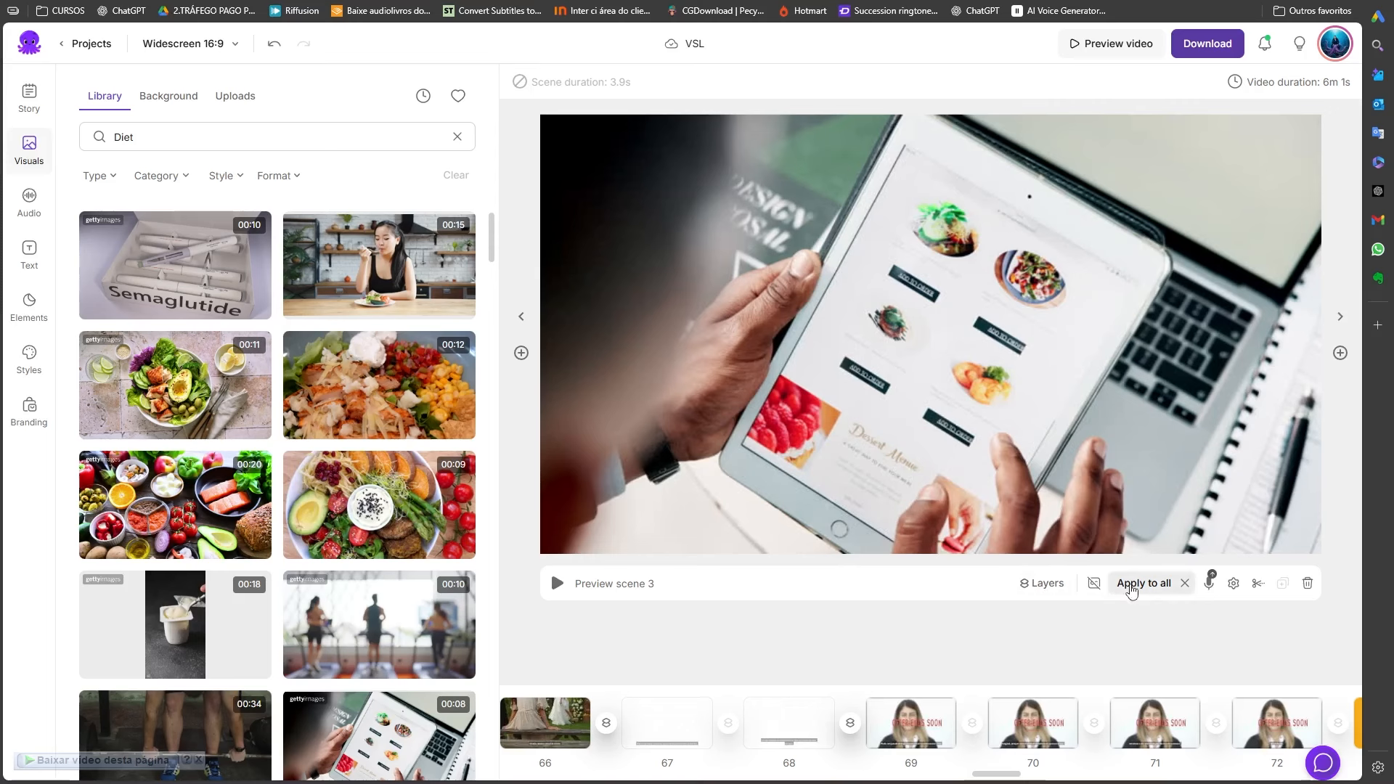
{"action": "left_click", "coordinate": [1138, 585]}
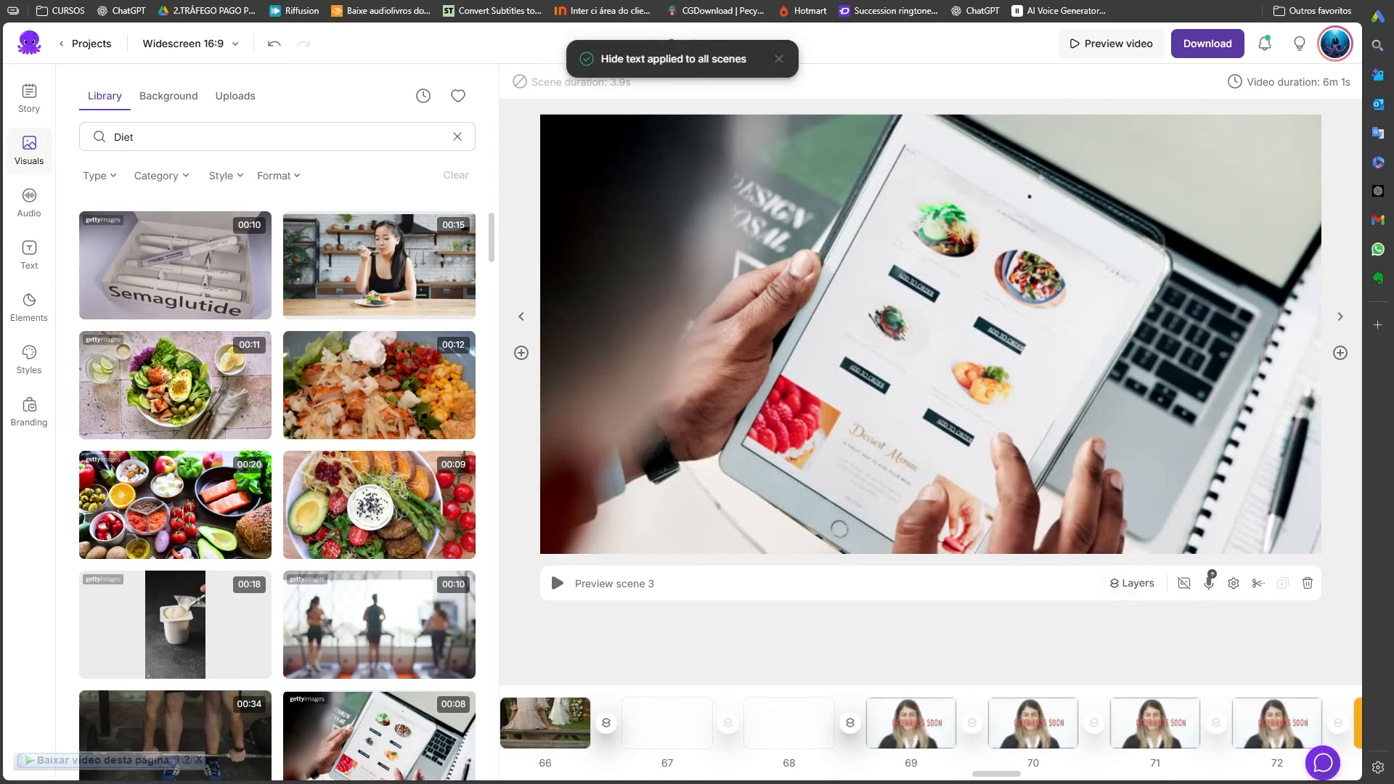
{"action": "left_click_drag", "start_coordinate": [996, 774], "coordinate": [683, 773]}
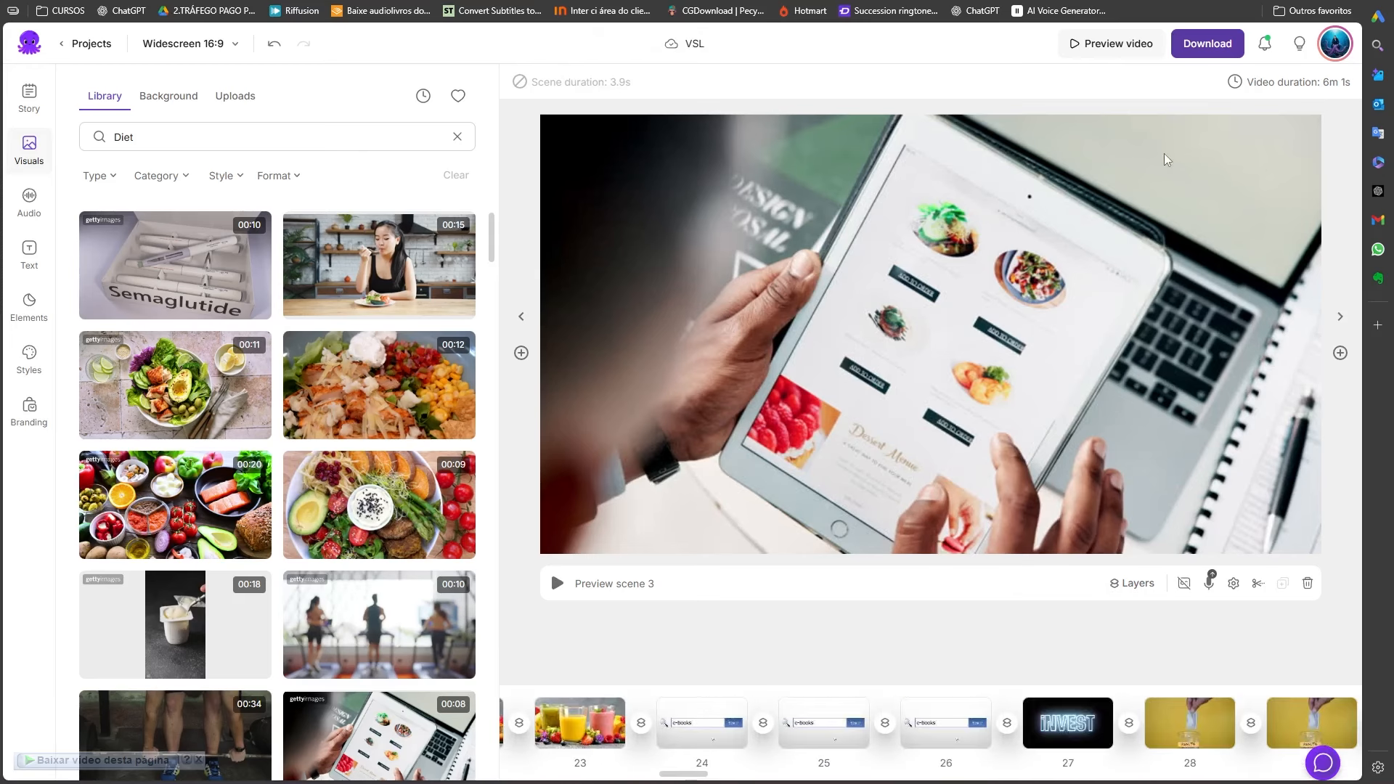
- Generate the finished video and download it as VSL.mp4
{"action": "left_click", "coordinate": [1199, 49]}
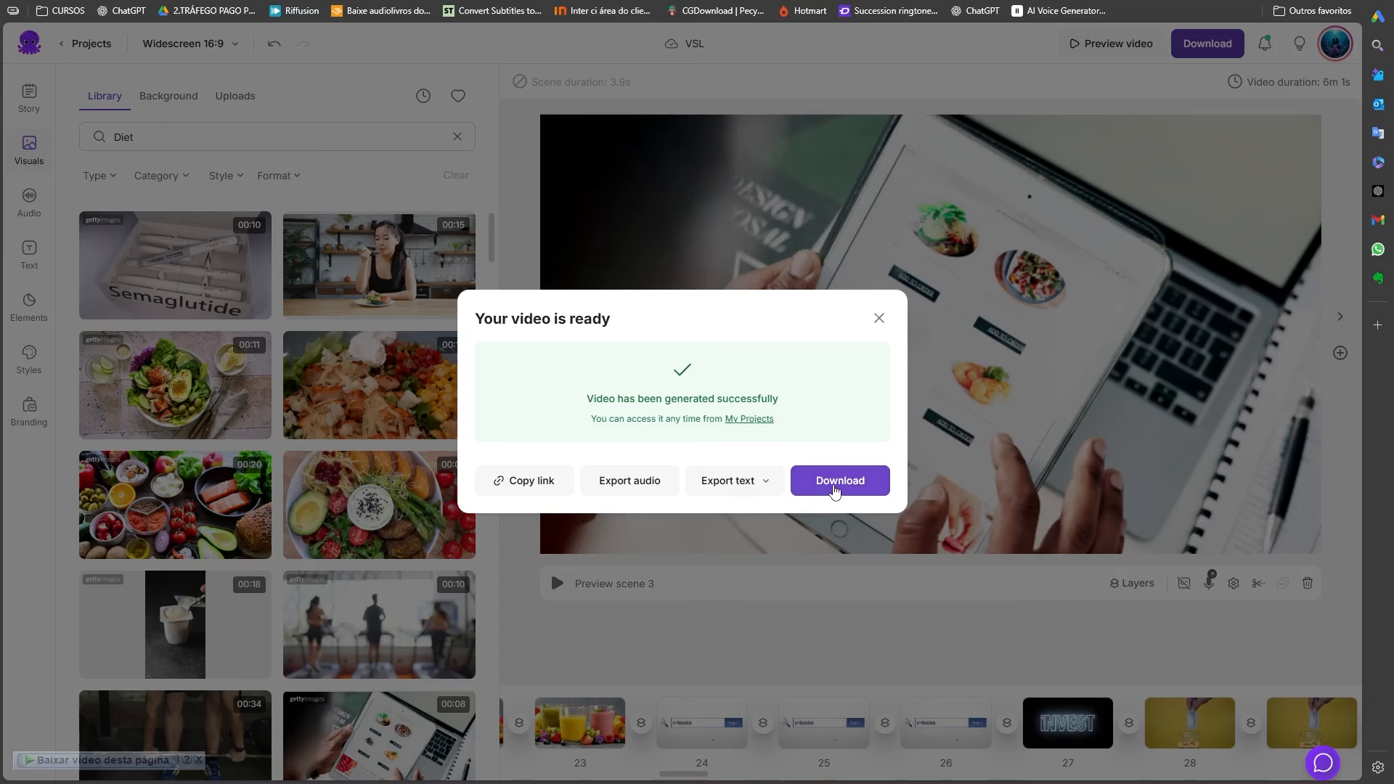
{"action": "left_click", "coordinate": [835, 485]}
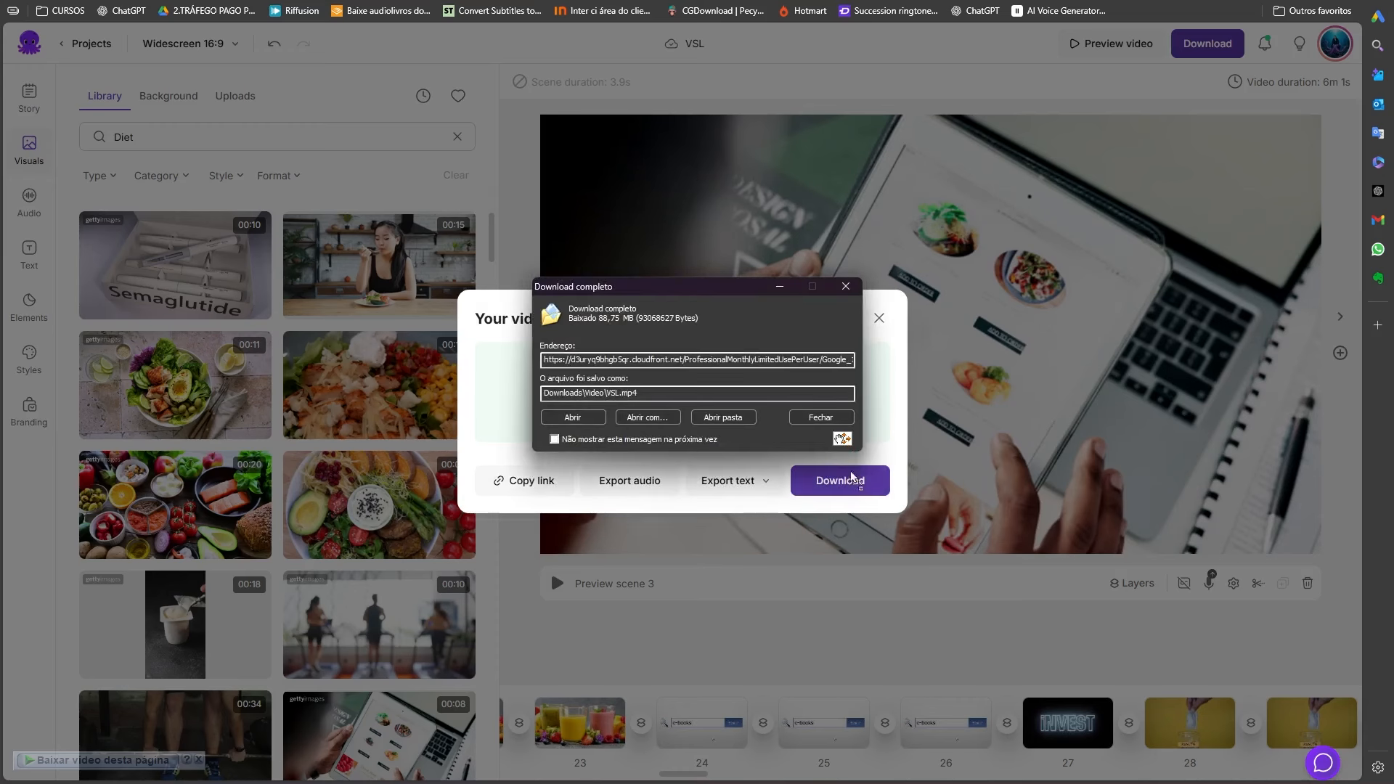
- Switch to CapCut, add the downloaded VSL.mp4 to the timeline and skim through its footage
{"action": "left_click", "coordinate": [913, 783]}
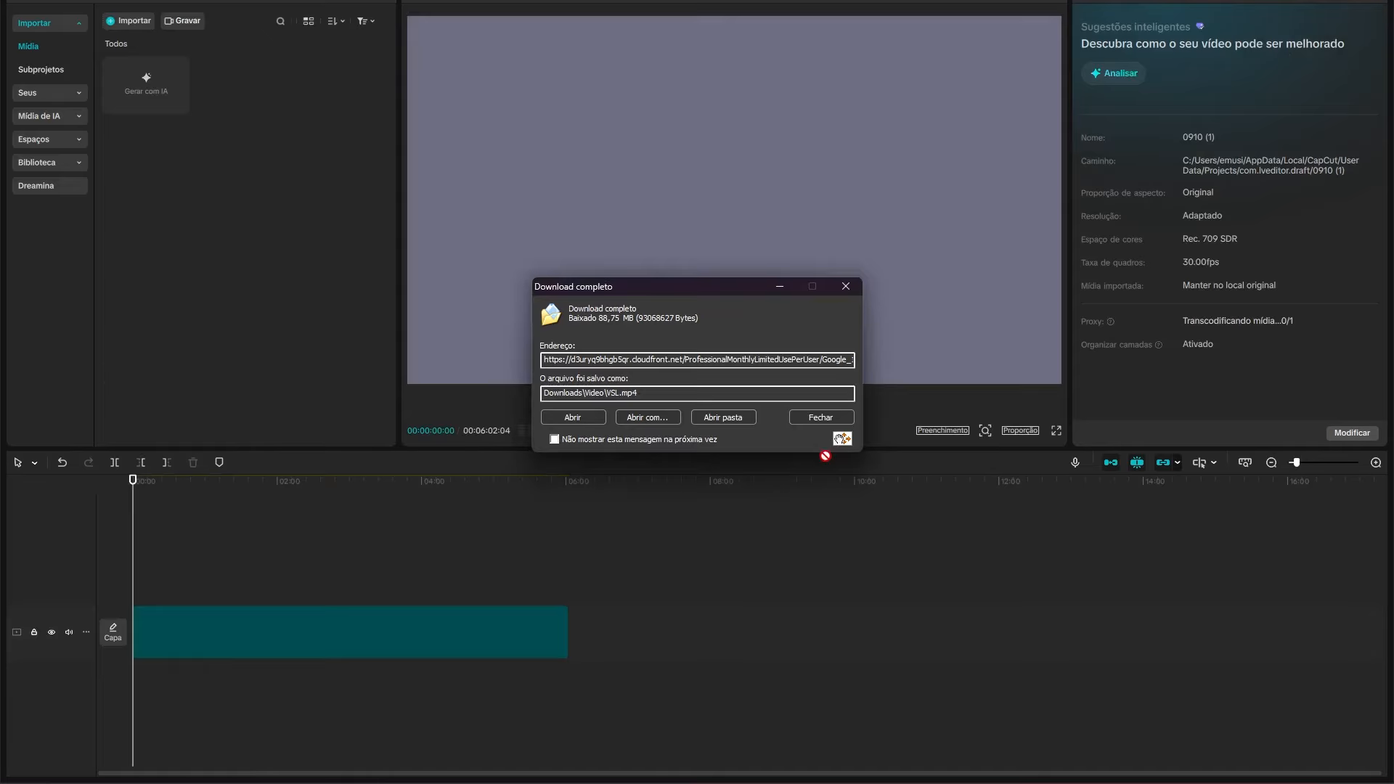
{"action": "left_click", "coordinate": [341, 483]}
{"action": "left_click_drag", "start_coordinate": [343, 484], "coordinate": [119, 509]}
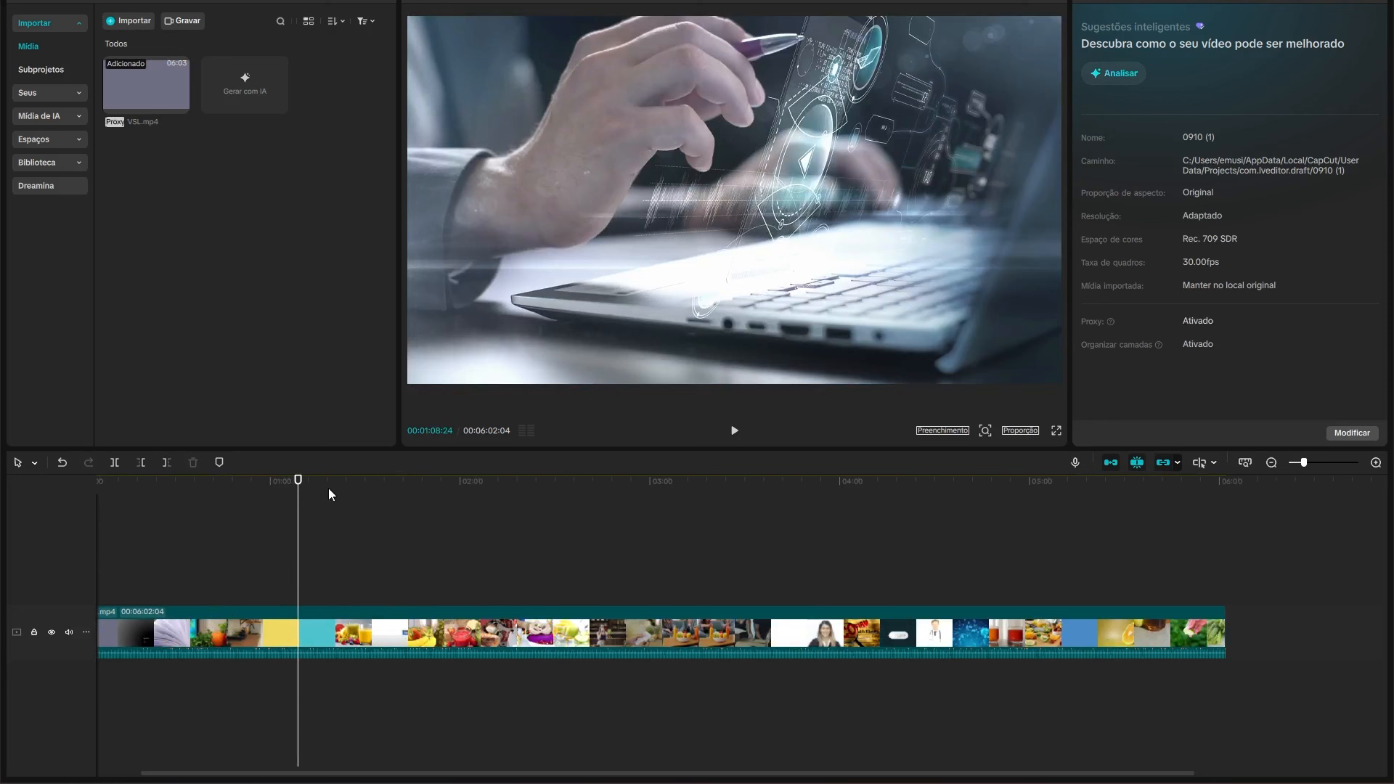
{"action": "left_click", "coordinate": [329, 493]}
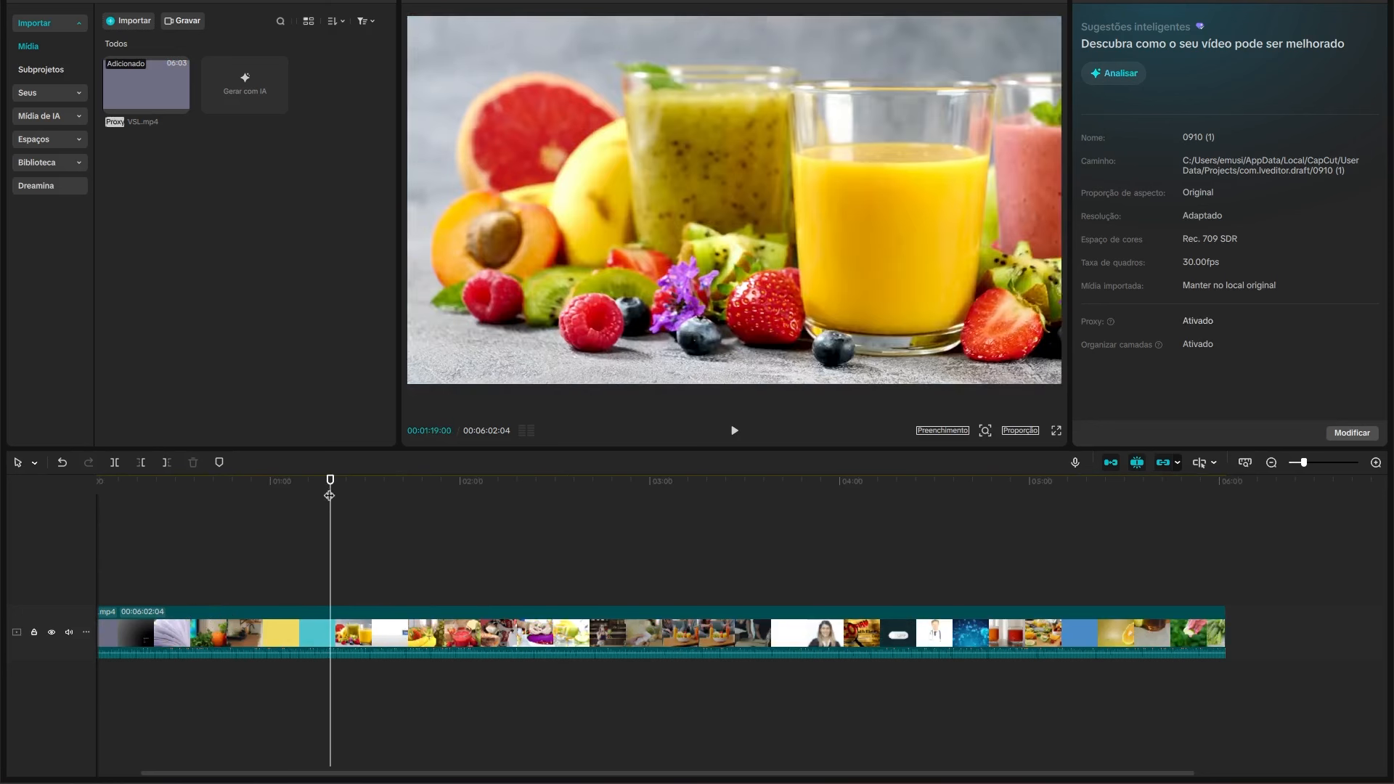
- Extract the audio of the VSL.mp4 clip onto a separate track
{"action": "left_click", "coordinate": [322, 621]}
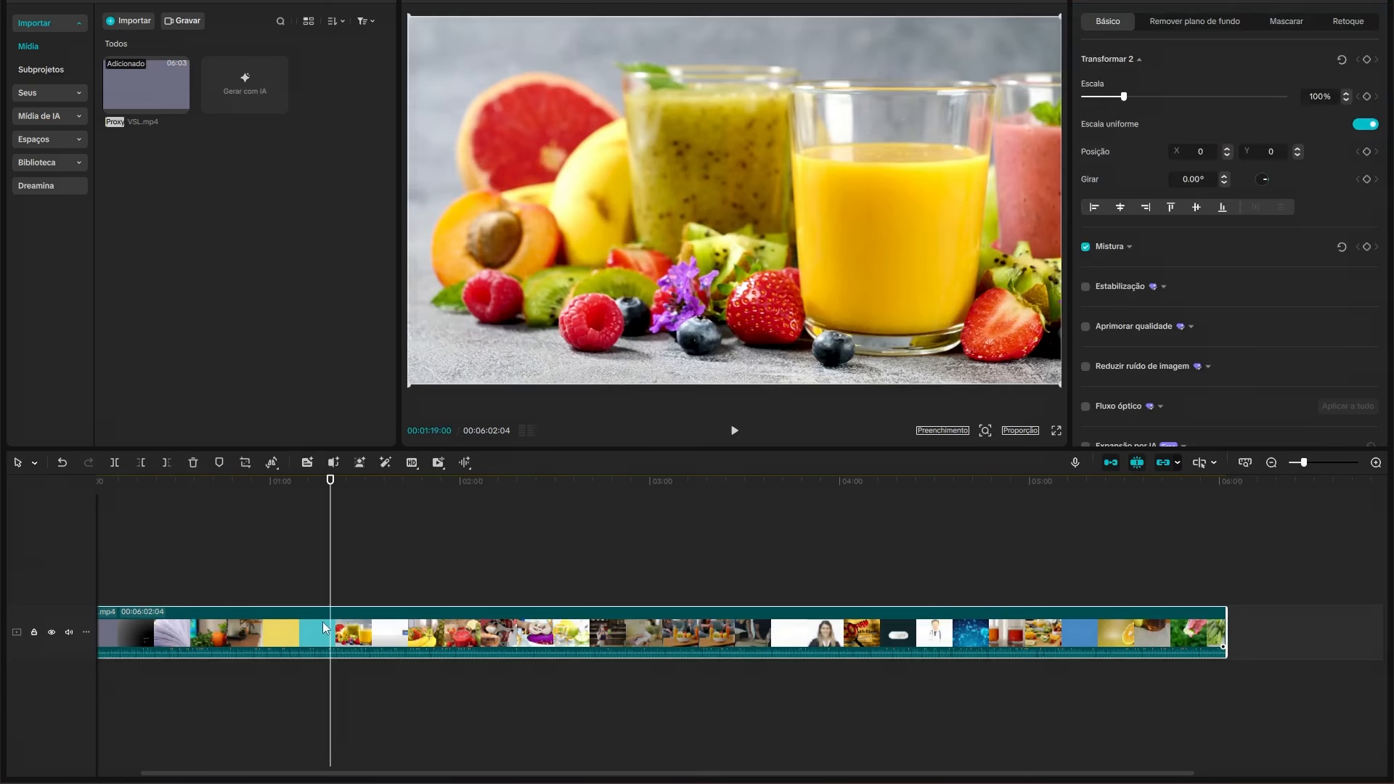
{"action": "right_click", "coordinate": [322, 622]}
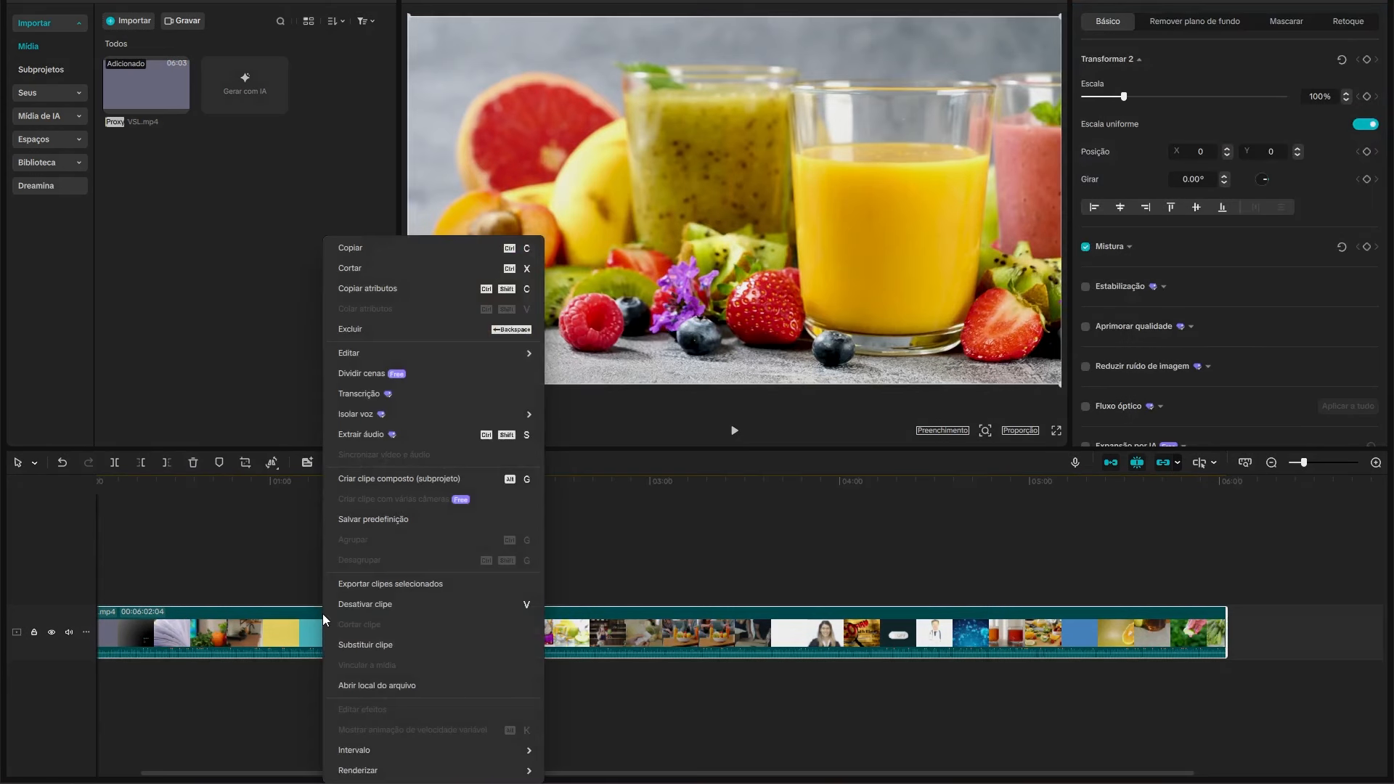
{"action": "left_click", "coordinate": [380, 433]}
{"action": "left_click", "coordinate": [299, 683]}
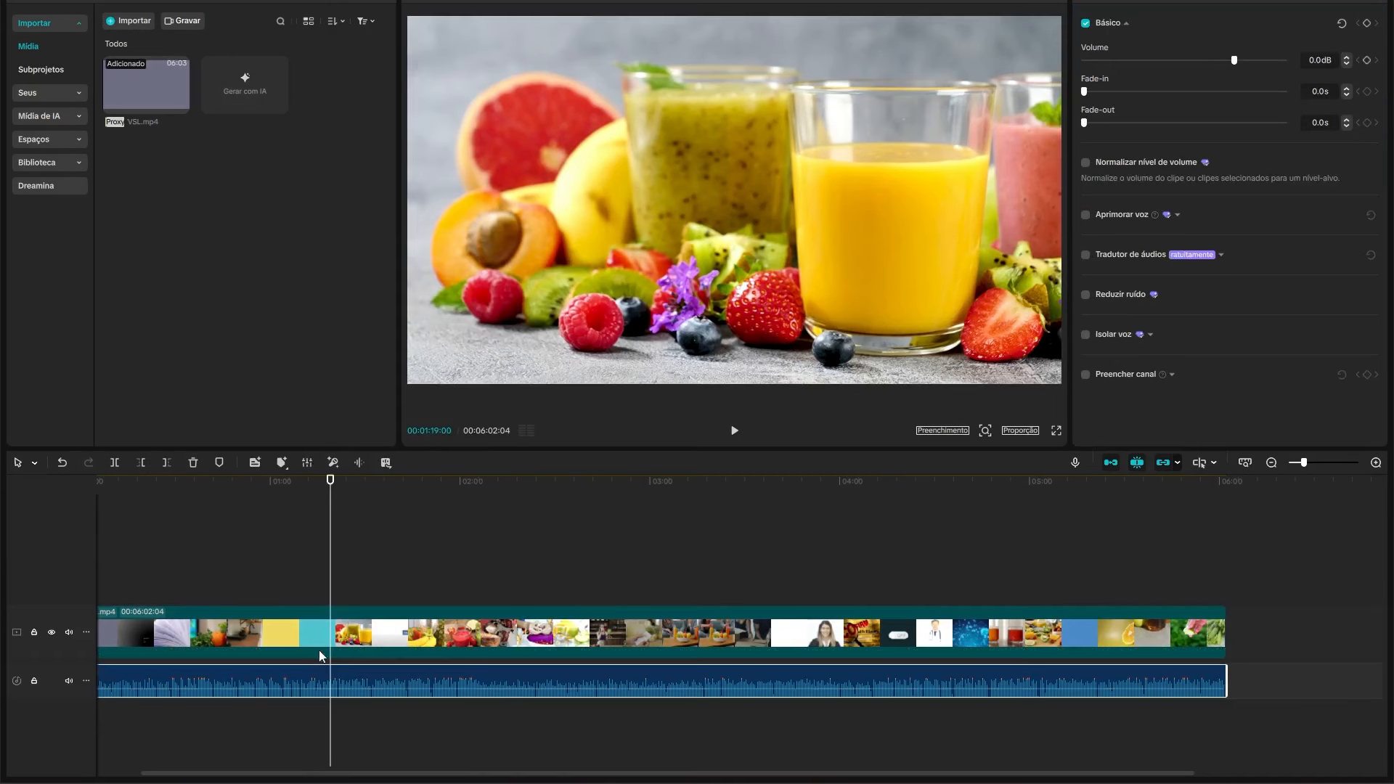
- Split the VSL.mp4 video clip into separate clips by scene detection
{"action": "left_click", "coordinate": [315, 645]}
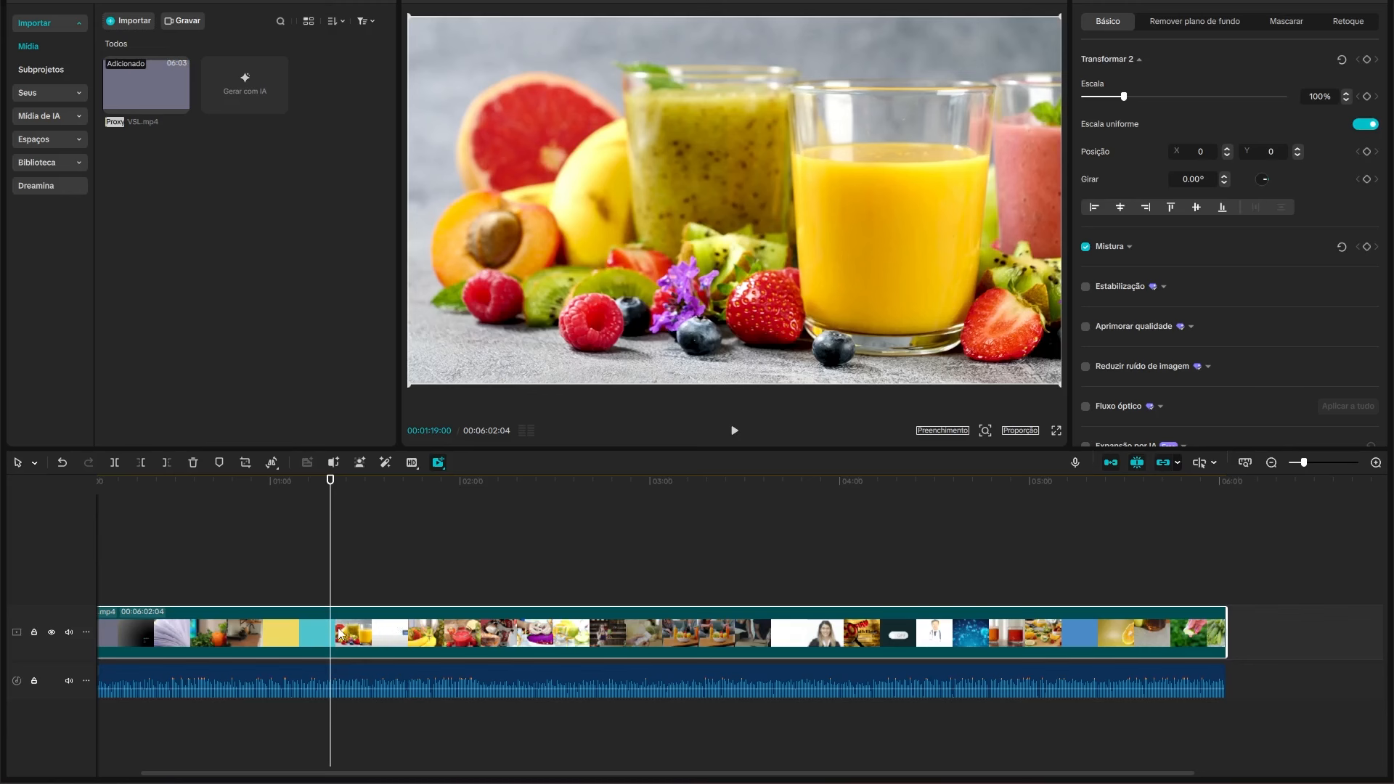
{"action": "right_click", "coordinate": [338, 632]}
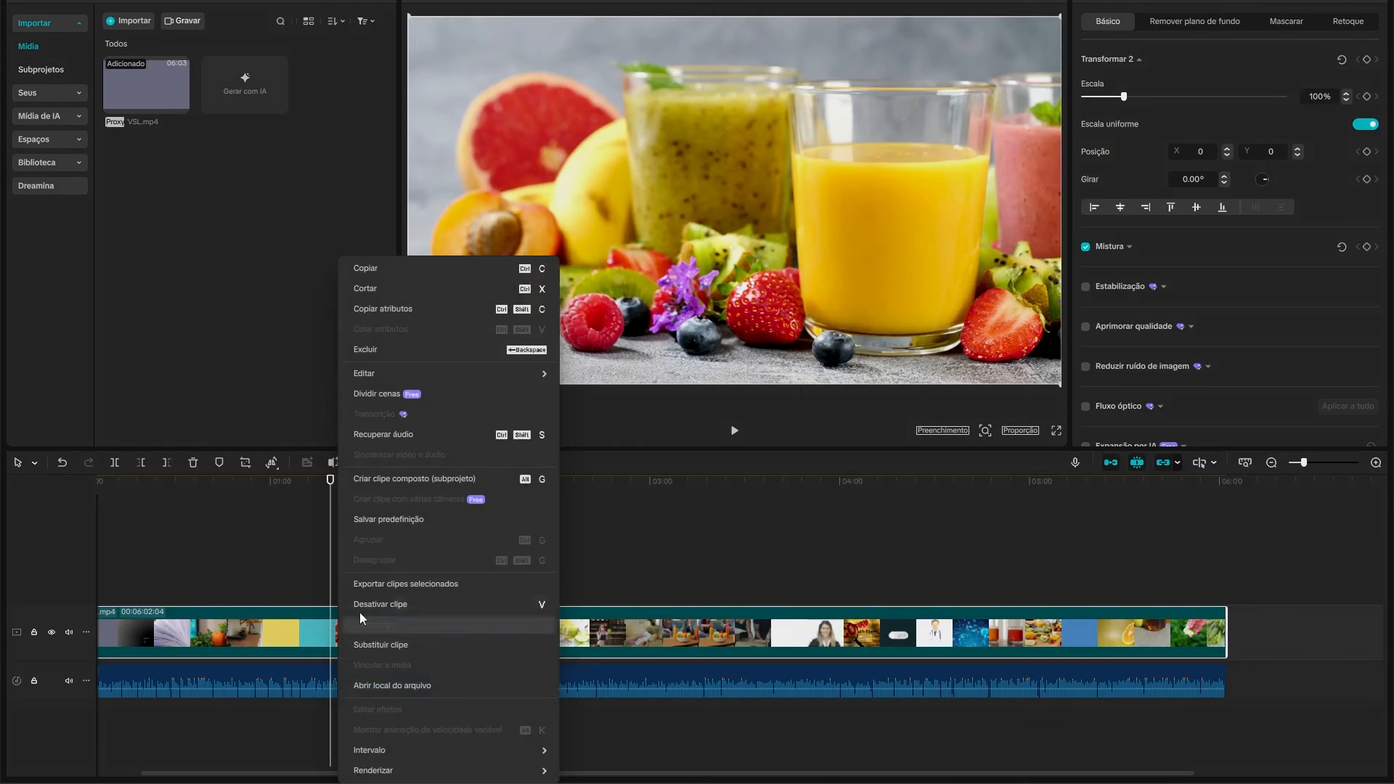
{"action": "left_click", "coordinate": [390, 393]}
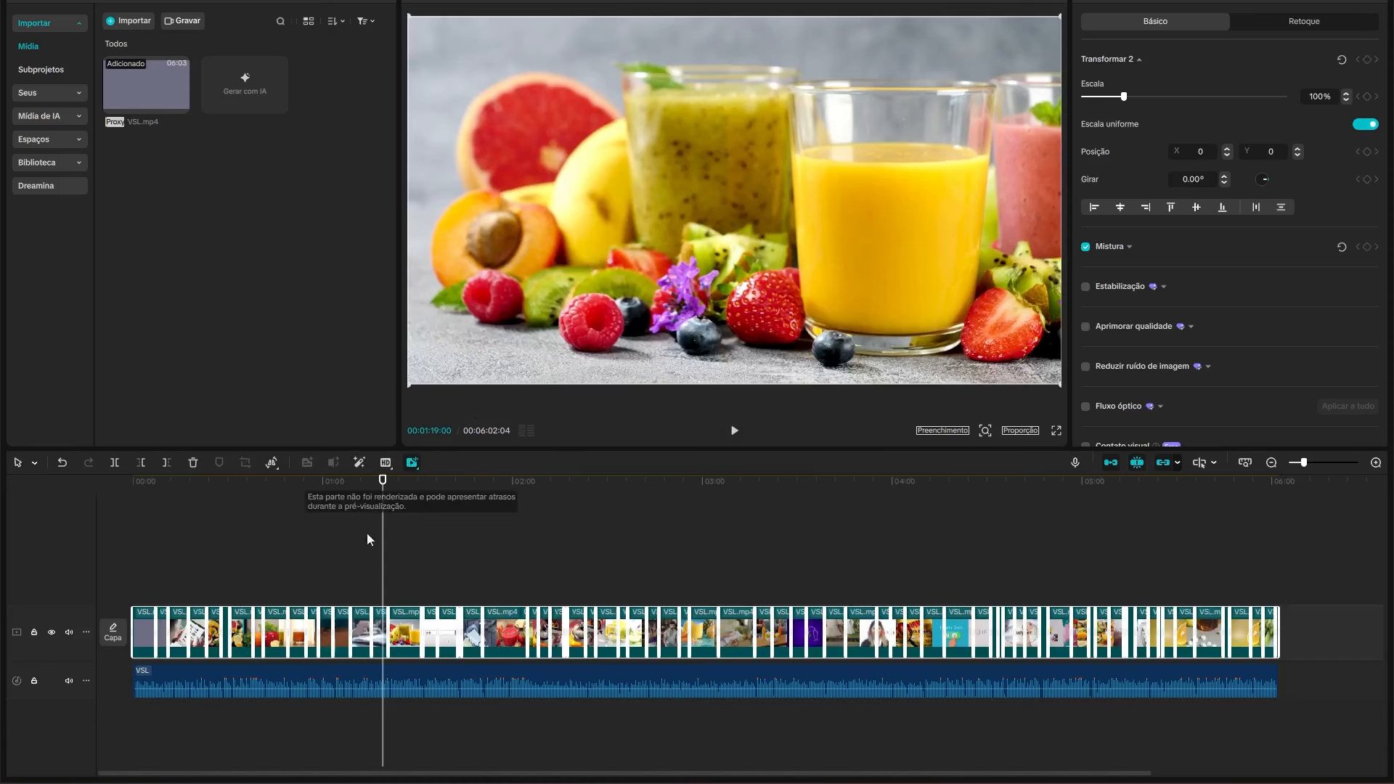
- Add the Deslizar para a esquerda transition between the third and fourth scene clips, near 17 seconds, and preview it
{"action": "scroll", "coordinate": [361, 634], "scroll_direction": "up", "scroll_amount": 5}
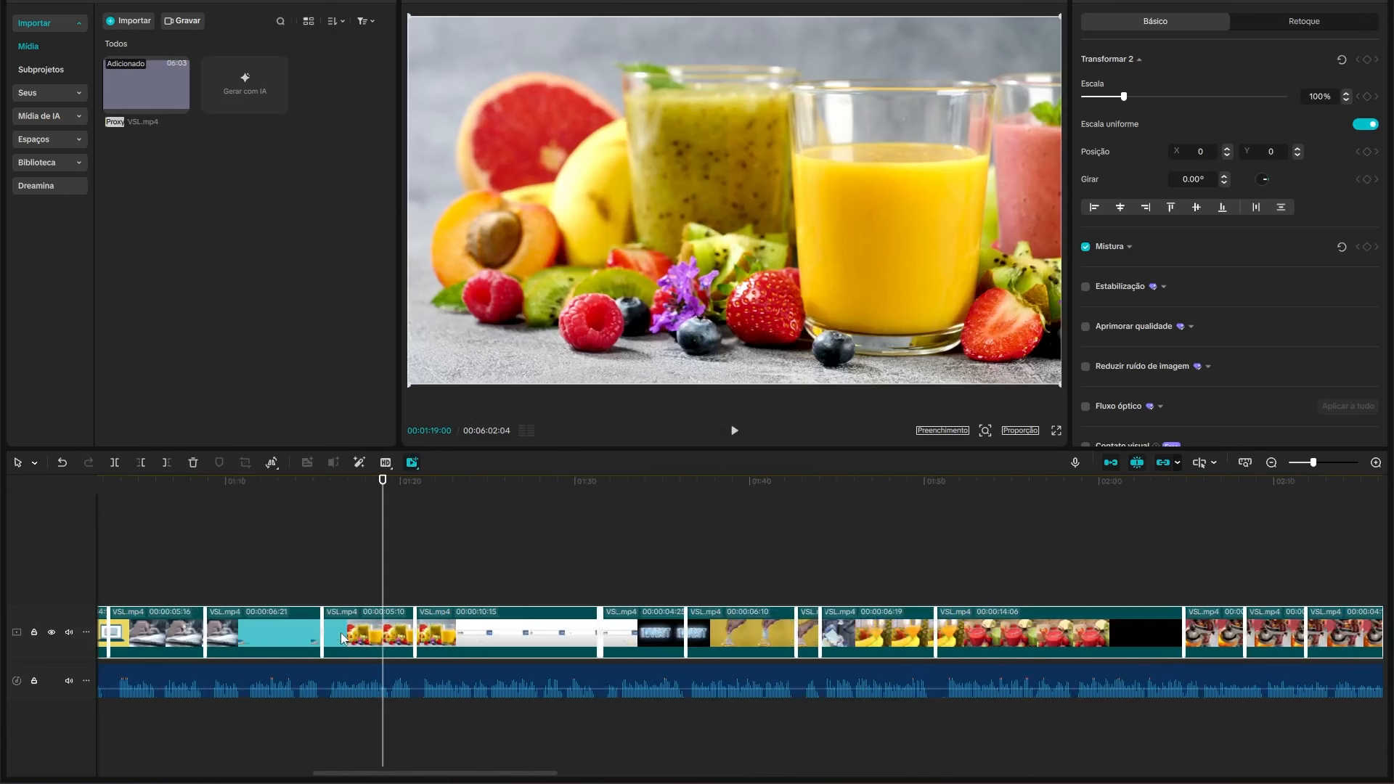
{"action": "scroll", "coordinate": [376, 621], "scroll_direction": "up", "scroll_amount": 1}
{"action": "scroll", "coordinate": [358, 620], "scroll_direction": "down", "scroll_amount": 1}
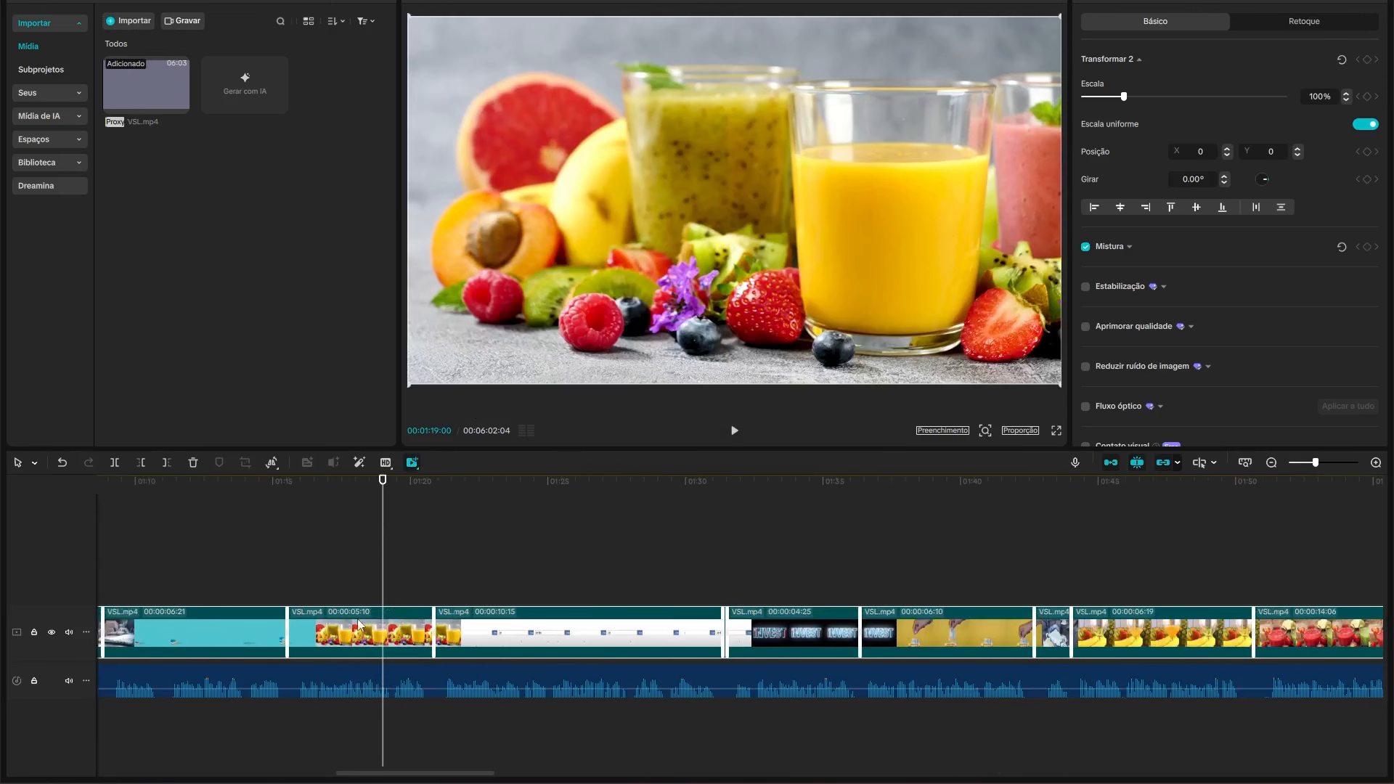
{"action": "left_click", "coordinate": [226, 509]}
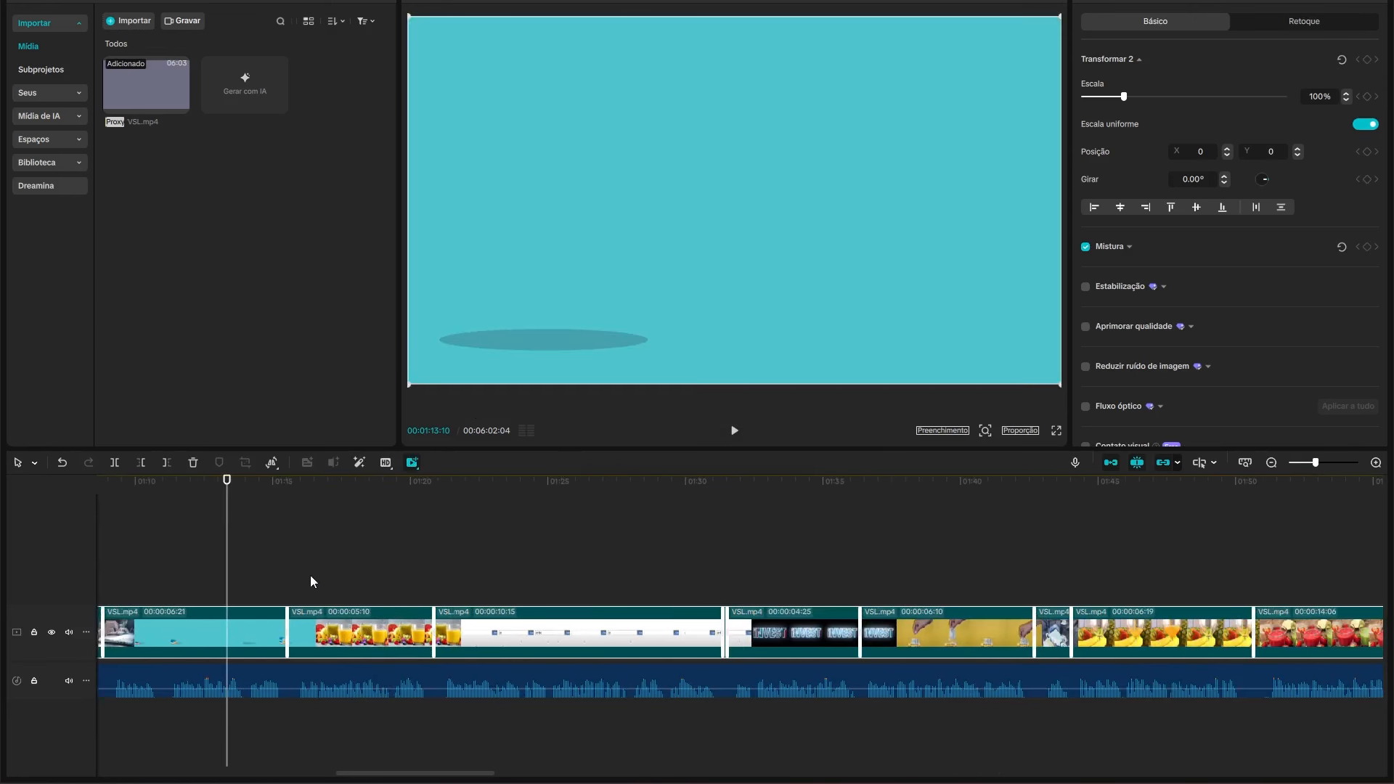
{"action": "scroll", "coordinate": [455, 553], "scroll_direction": "left", "scroll_amount": 5}
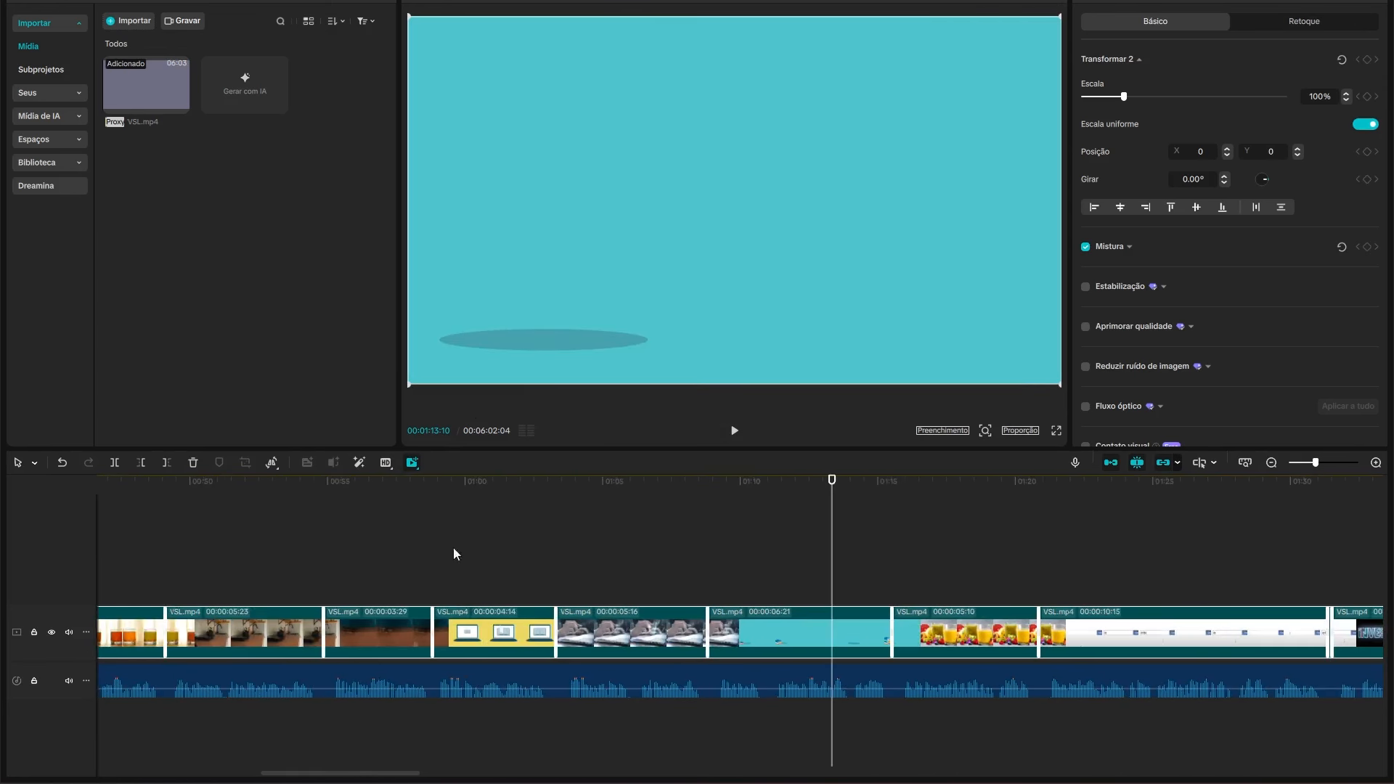
{"action": "left_click_drag", "start_coordinate": [428, 490], "coordinate": [579, 521]}
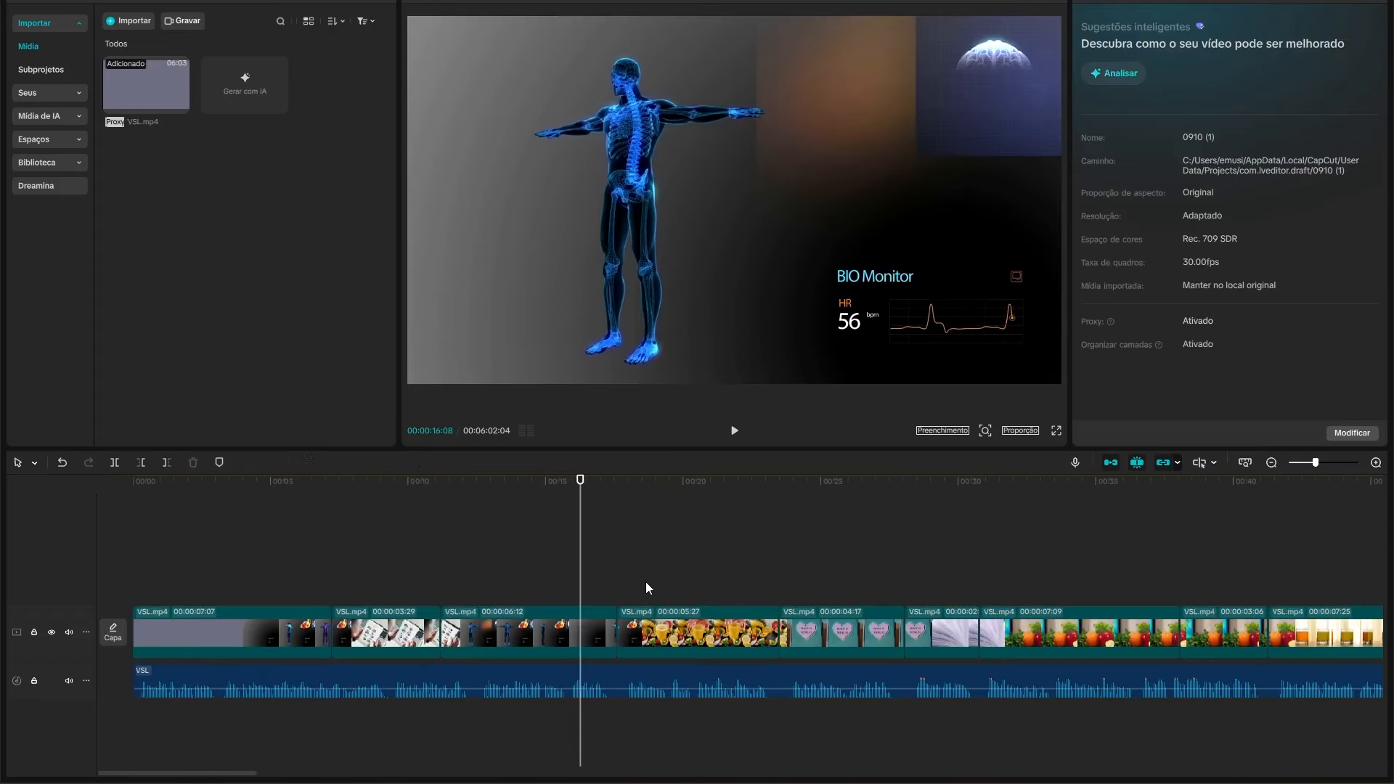
{"action": "left_click", "coordinate": [600, 503]}
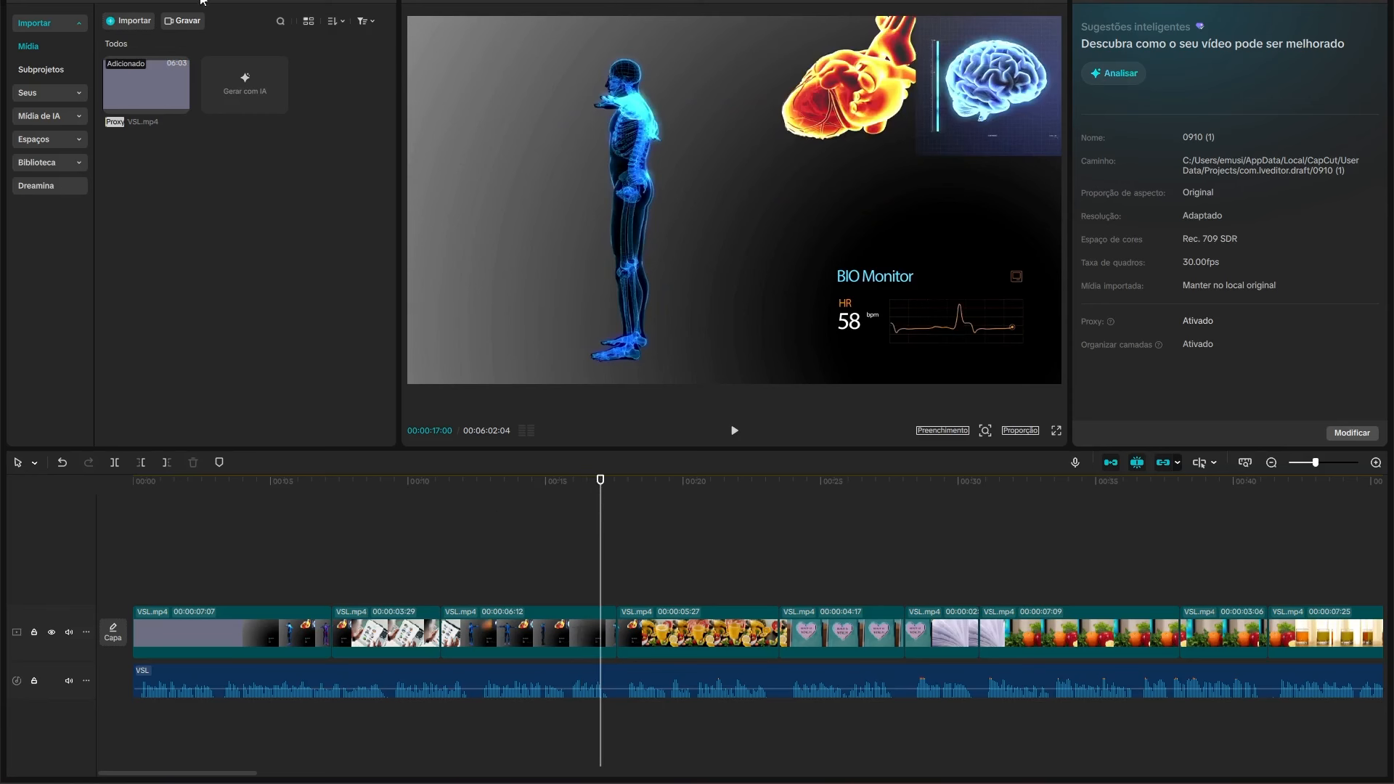
{"action": "left_click", "coordinate": [203, 0]}
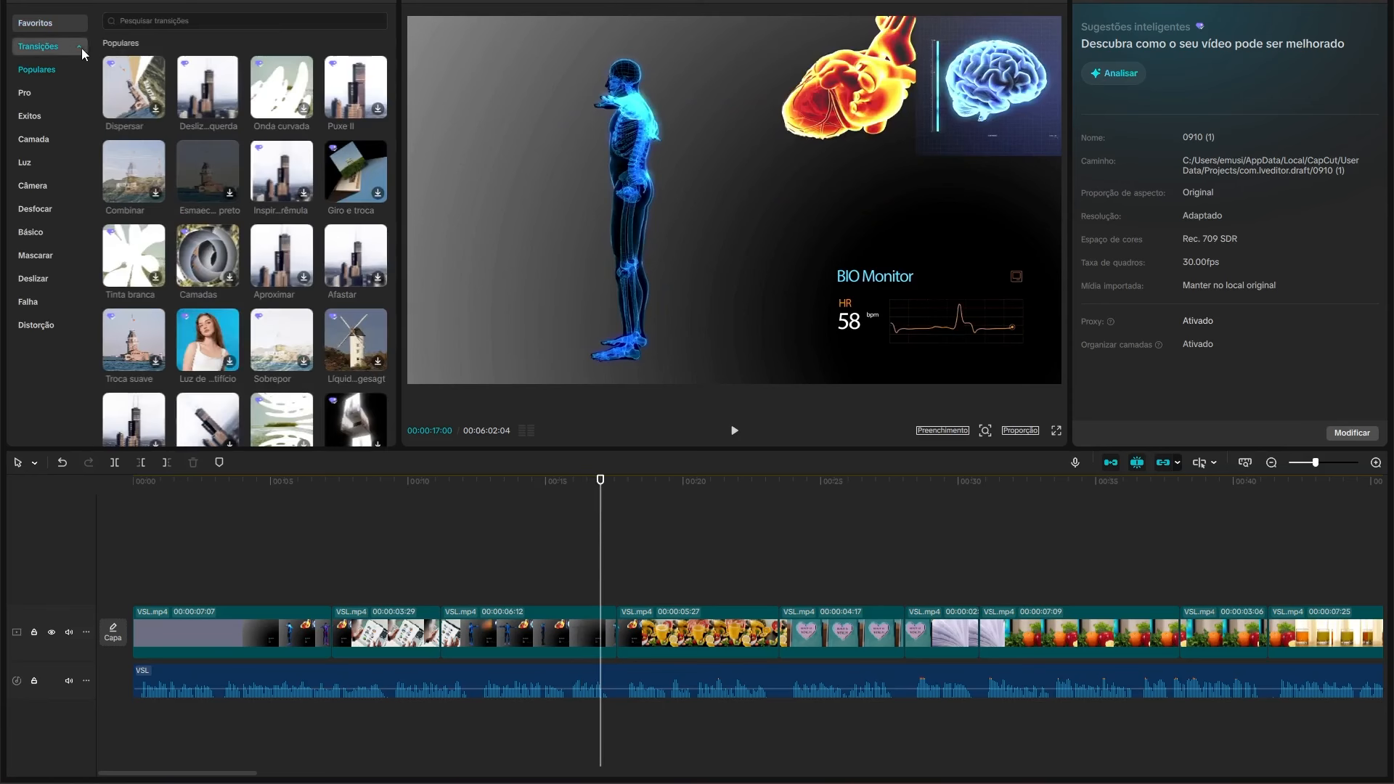
{"action": "left_click_drag", "start_coordinate": [208, 91], "coordinate": [616, 633]}
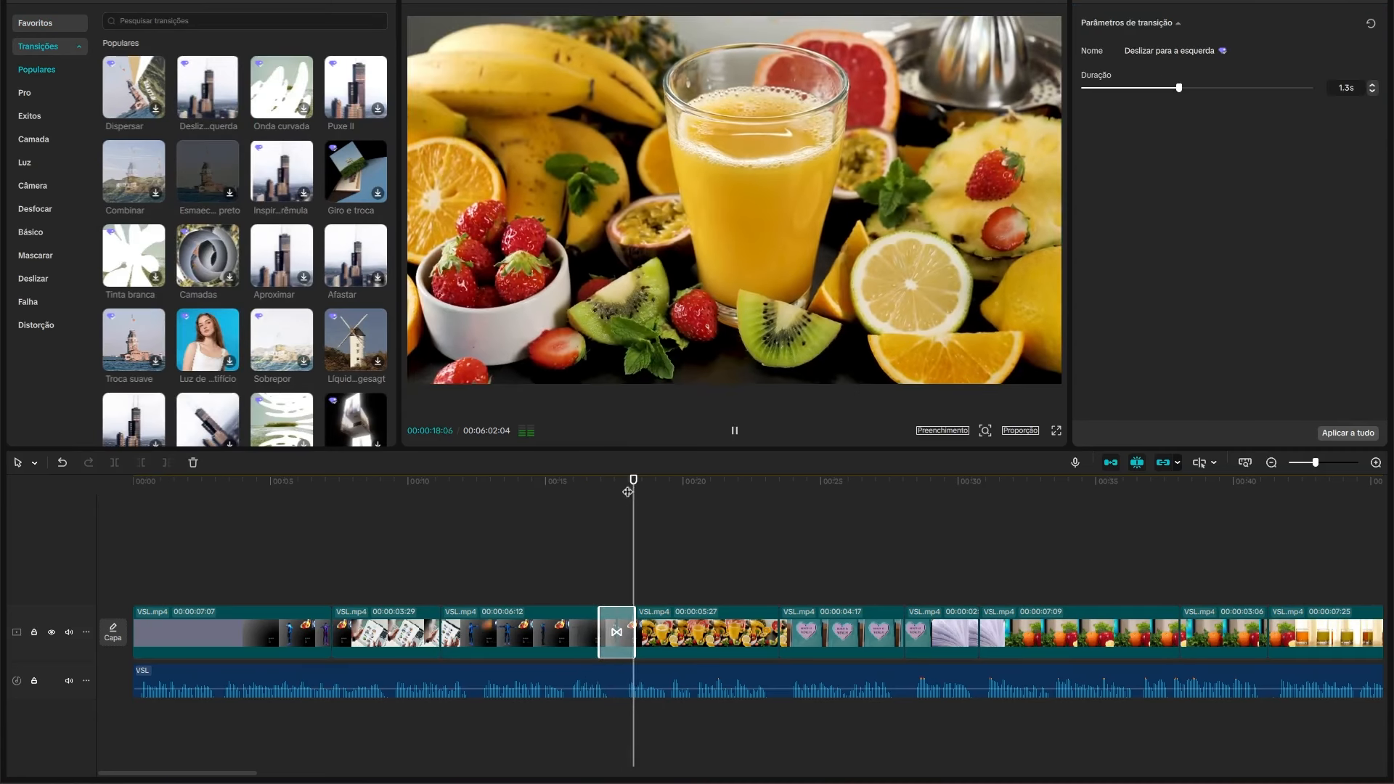
{"action": "mouse_move", "coordinate": [607, 485]}
{"action": "left_mouse_down"}
{"action": "mouse_move", "coordinate": [582, 485]}
{"action": "mouse_move", "coordinate": [625, 489]}
{"action": "mouse_move", "coordinate": [602, 495]}
{"action": "left_mouse_up"}
- Generate automatic captions for the whole video with the source language set to Detectar automaticamente
{"action": "scroll", "coordinate": [606, 657], "scroll_direction": "down", "scroll_amount": 10}
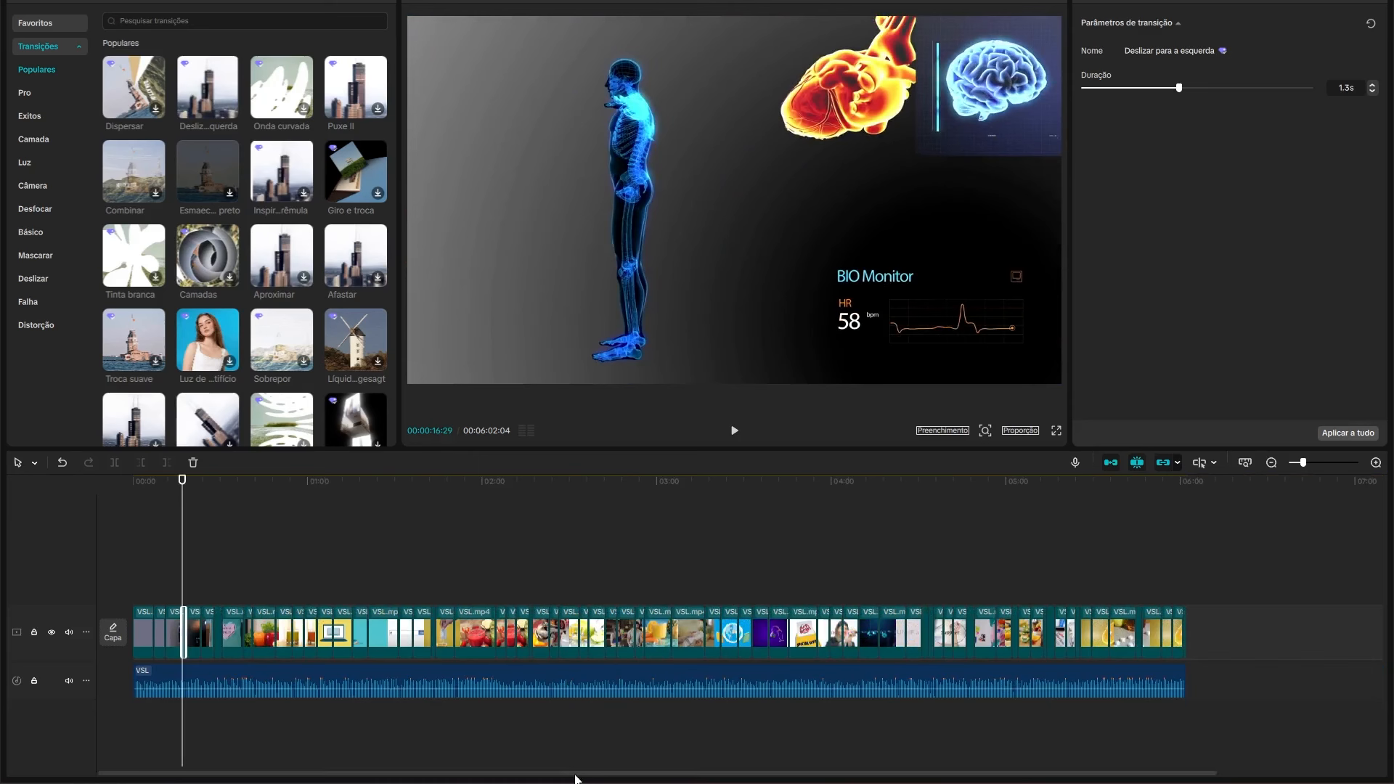
{"action": "scroll", "coordinate": [511, 760], "scroll_direction": "up", "scroll_amount": 1}
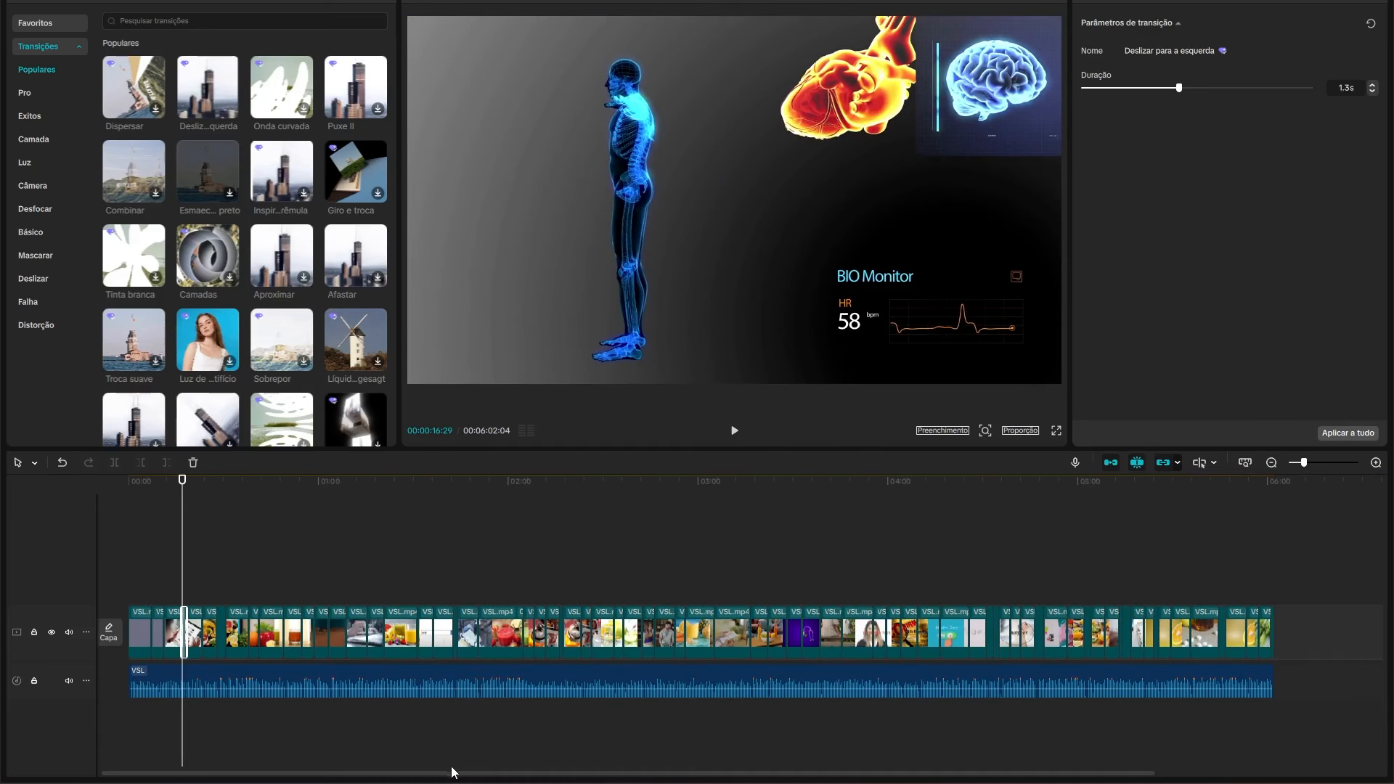
{"action": "left_click_drag", "start_coordinate": [424, 773], "coordinate": [327, 772]}
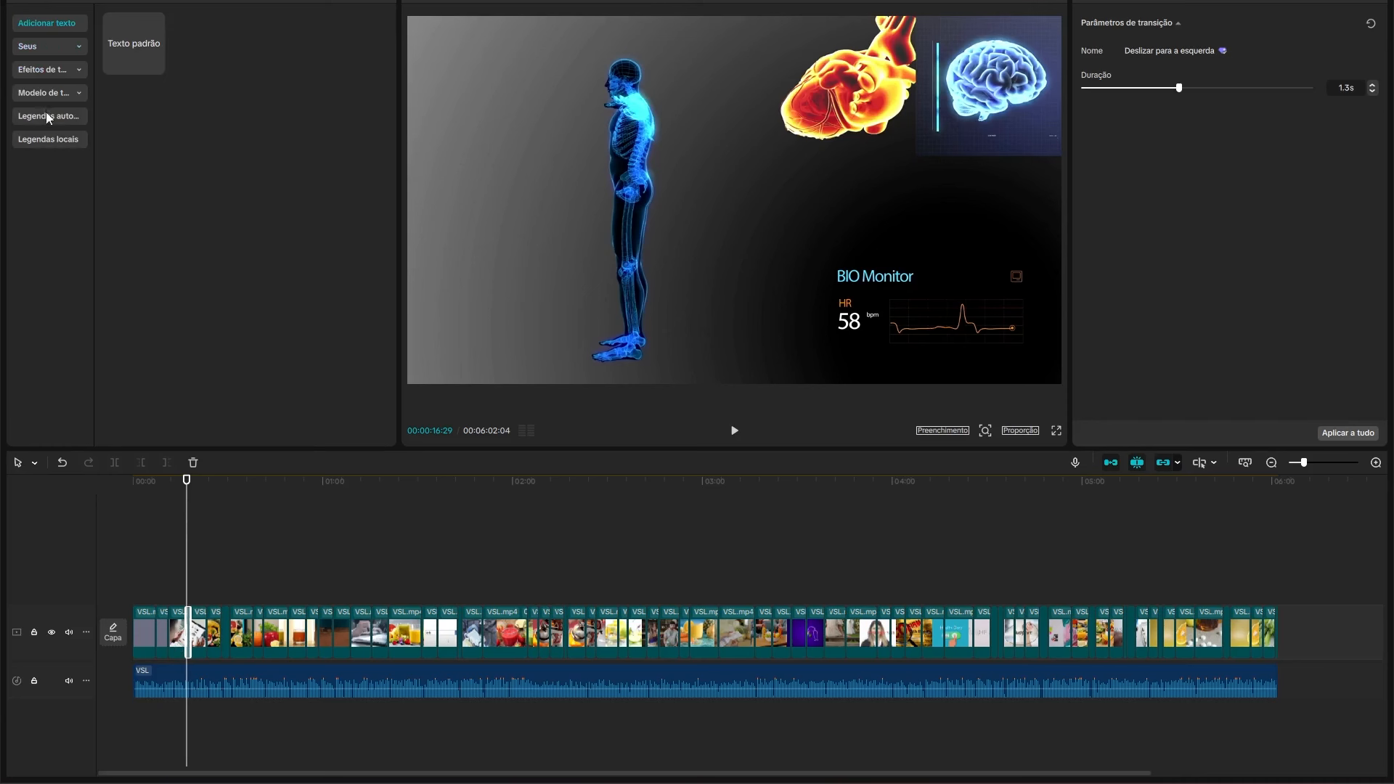
{"action": "left_click", "coordinate": [46, 114]}
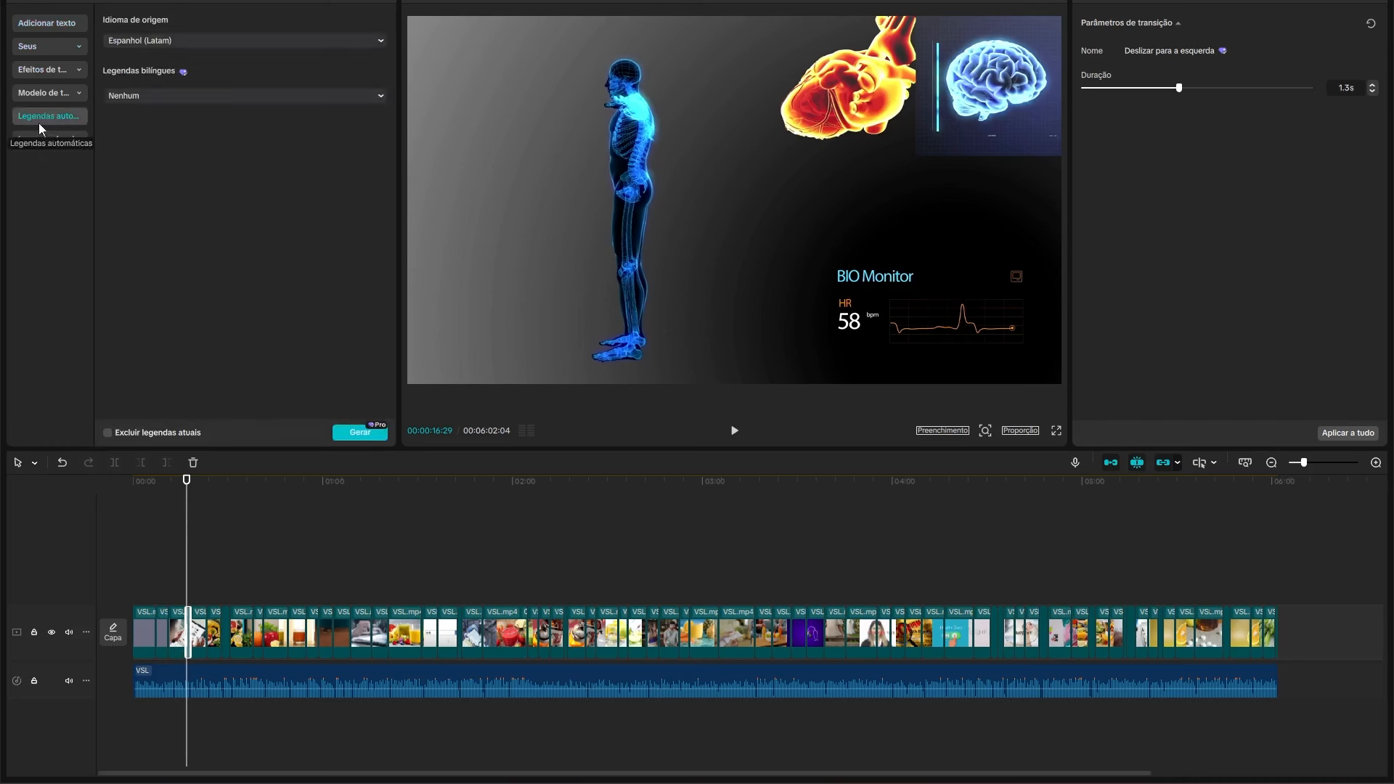
{"action": "left_click", "coordinate": [156, 41]}
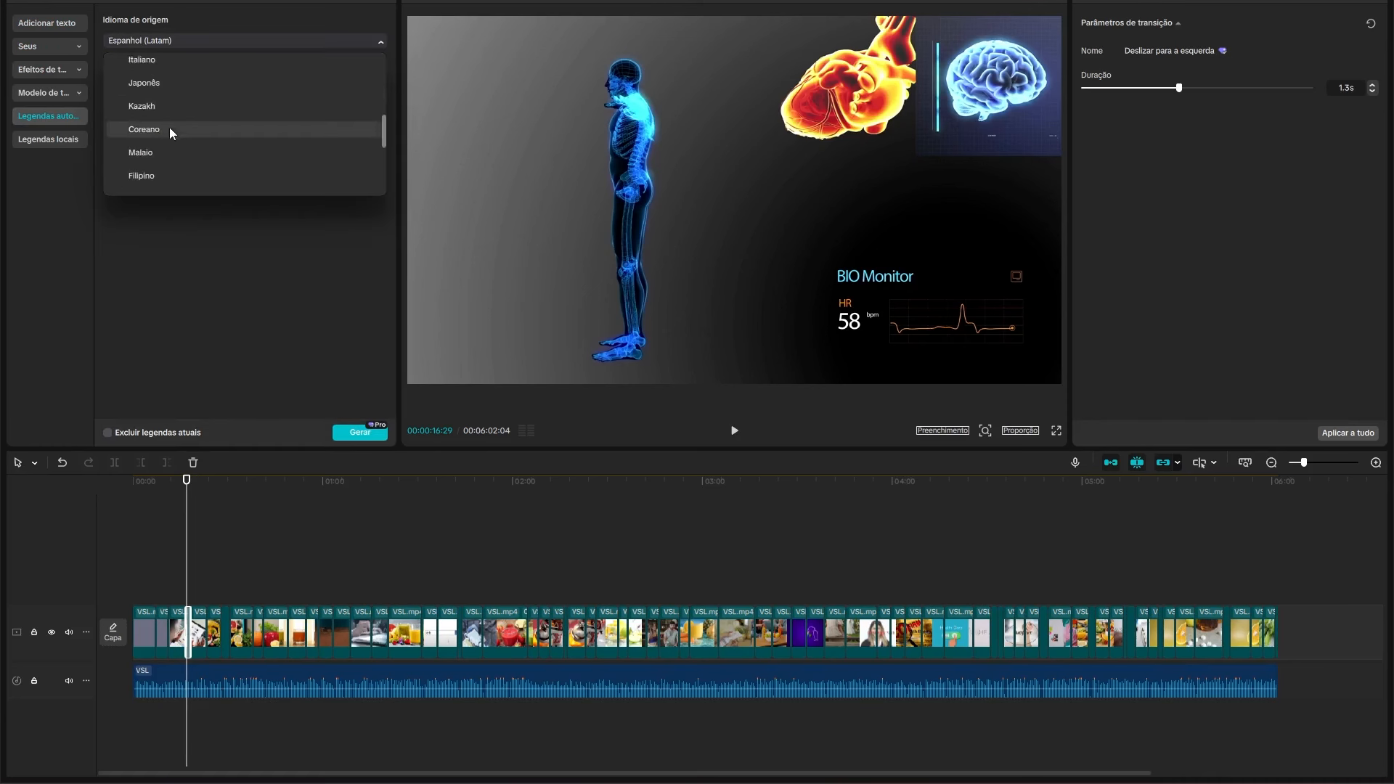
{"action": "left_click", "coordinate": [178, 66]}
{"action": "left_click", "coordinate": [352, 434]}
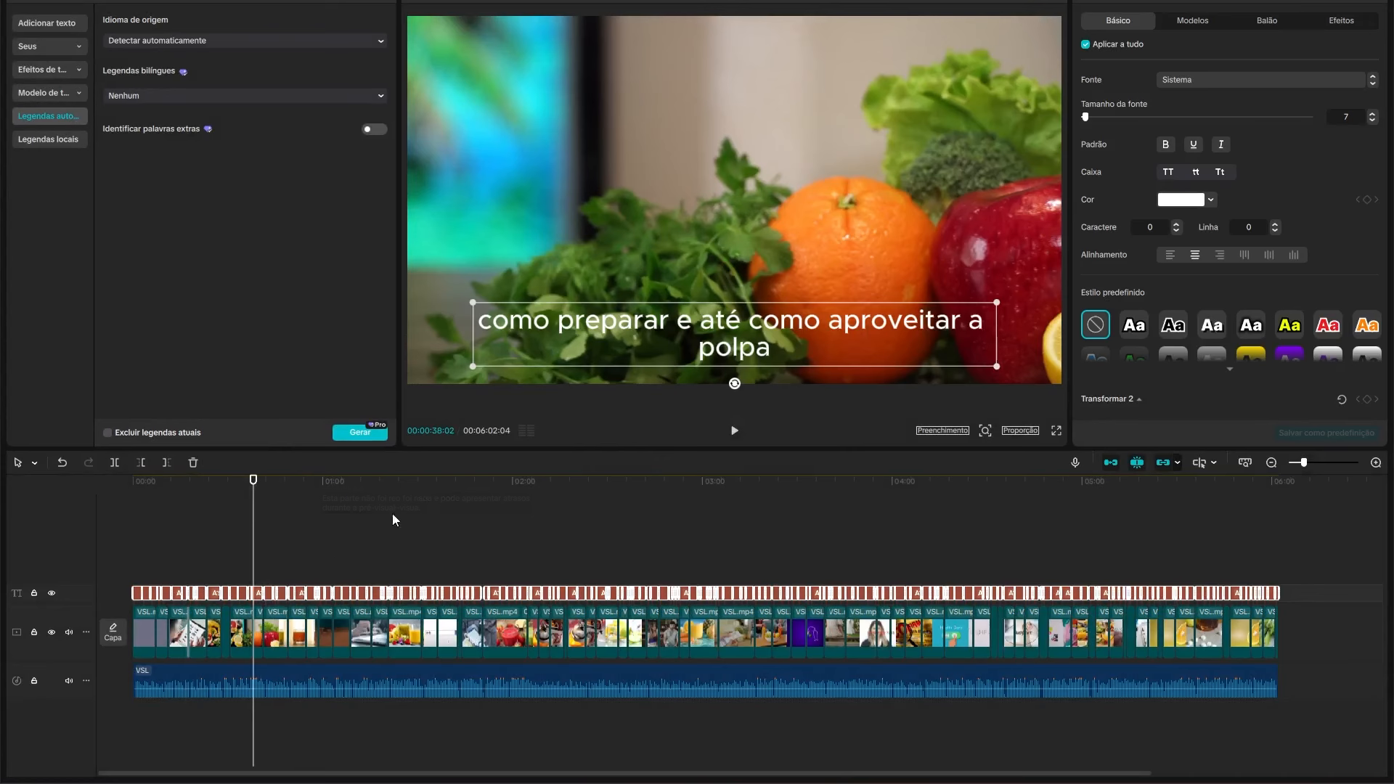
- Set the font size of all captions to 5 and apply the preset style with white text on a black box
{"action": "left_click", "coordinate": [298, 541]}
{"action": "scroll", "coordinate": [300, 566], "scroll_direction": "up", "scroll_amount": 5}
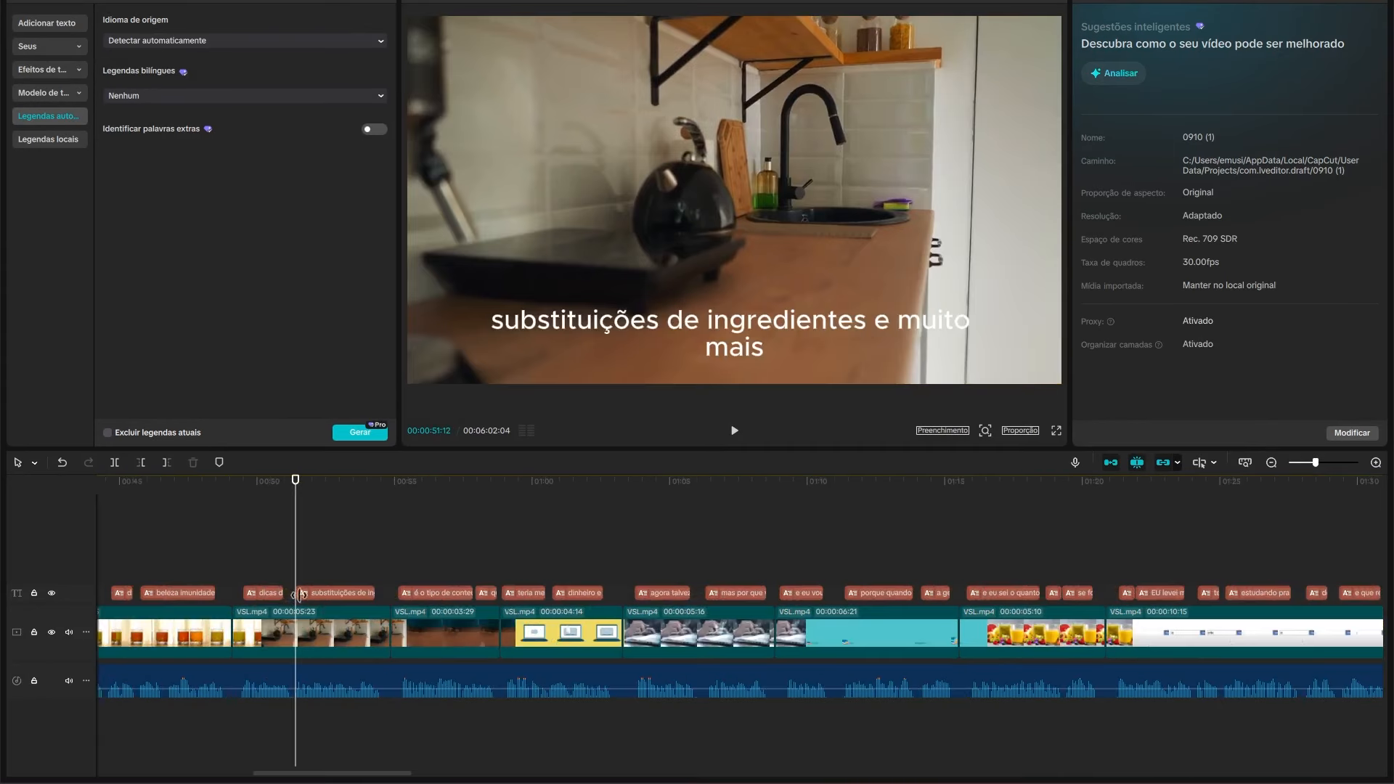
{"action": "left_click", "coordinate": [312, 593]}
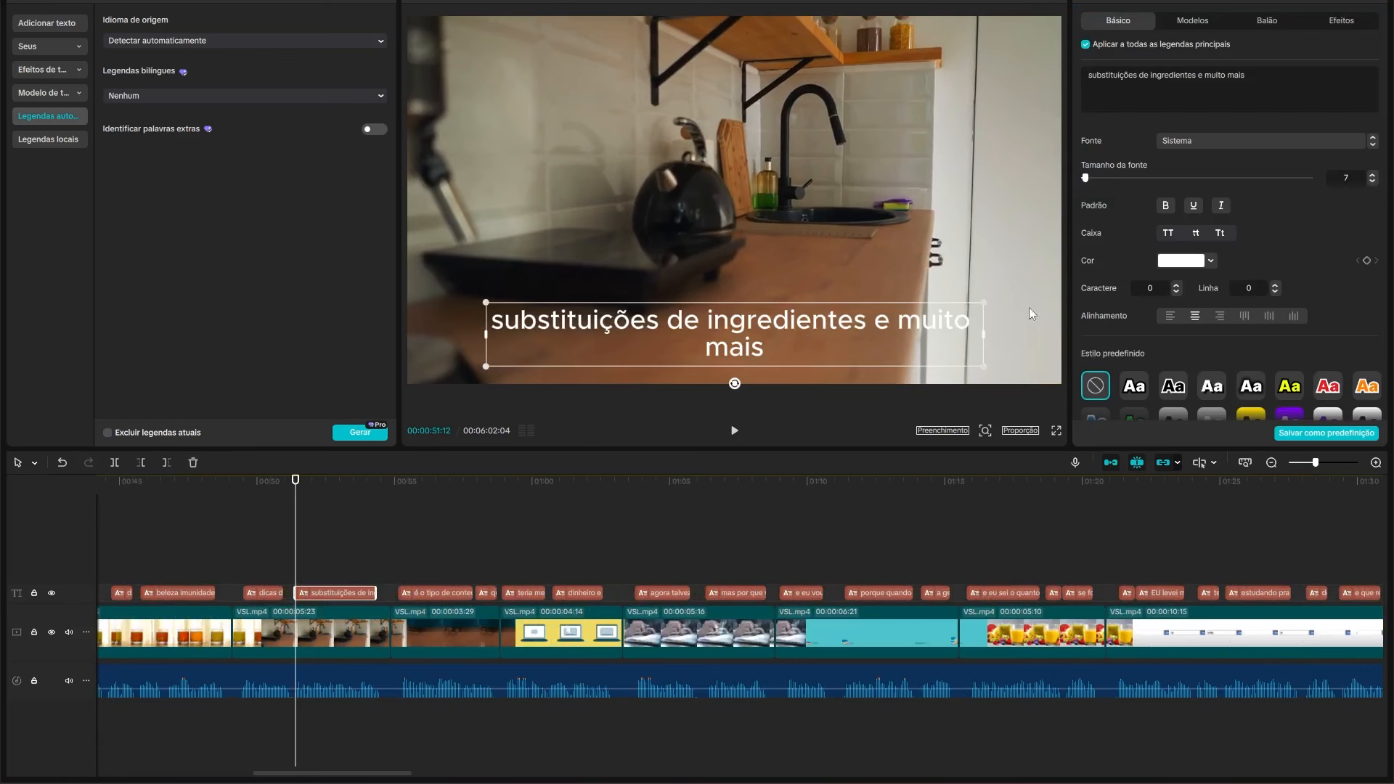
{"action": "left_click", "coordinate": [1372, 182]}
{"action": "left_click", "coordinate": [1372, 183]}
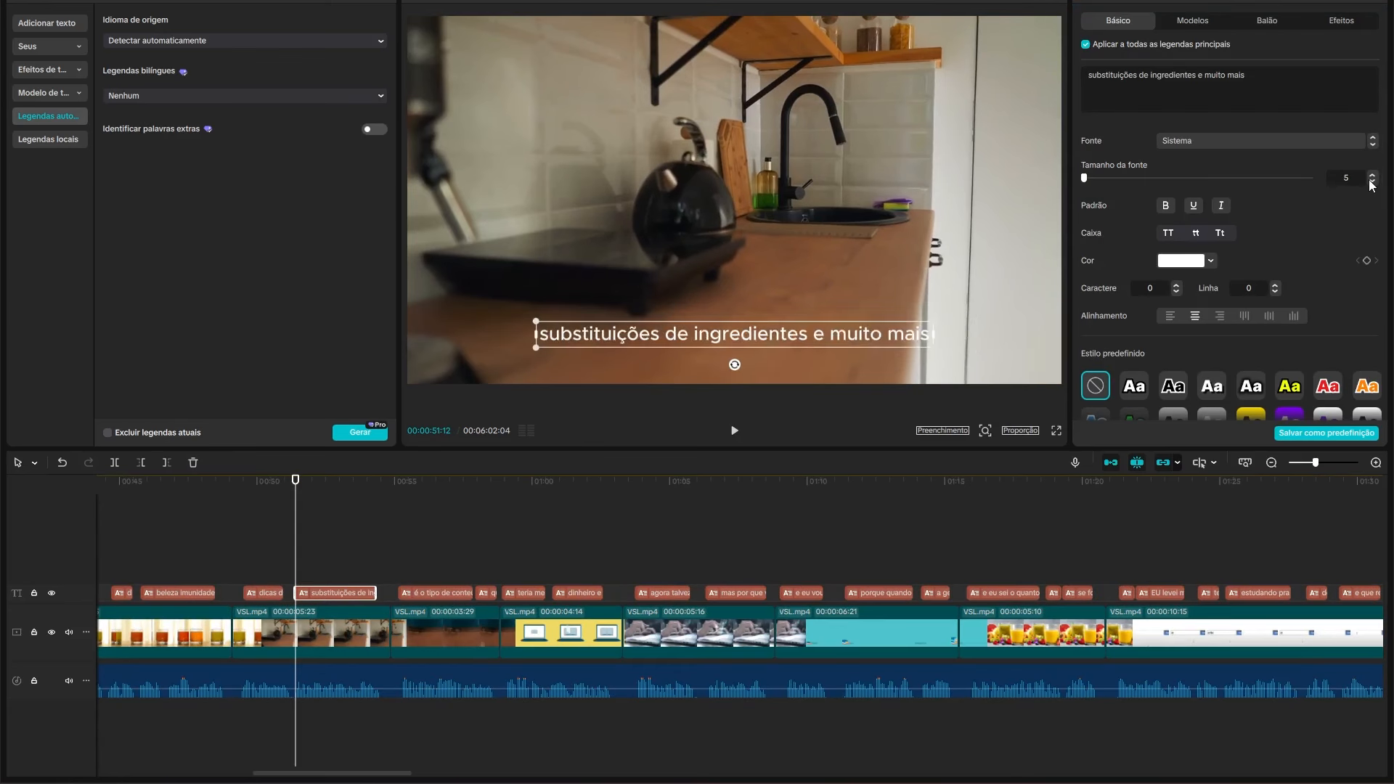
{"action": "scroll", "coordinate": [1104, 353], "scroll_direction": "down", "scroll_amount": 3}
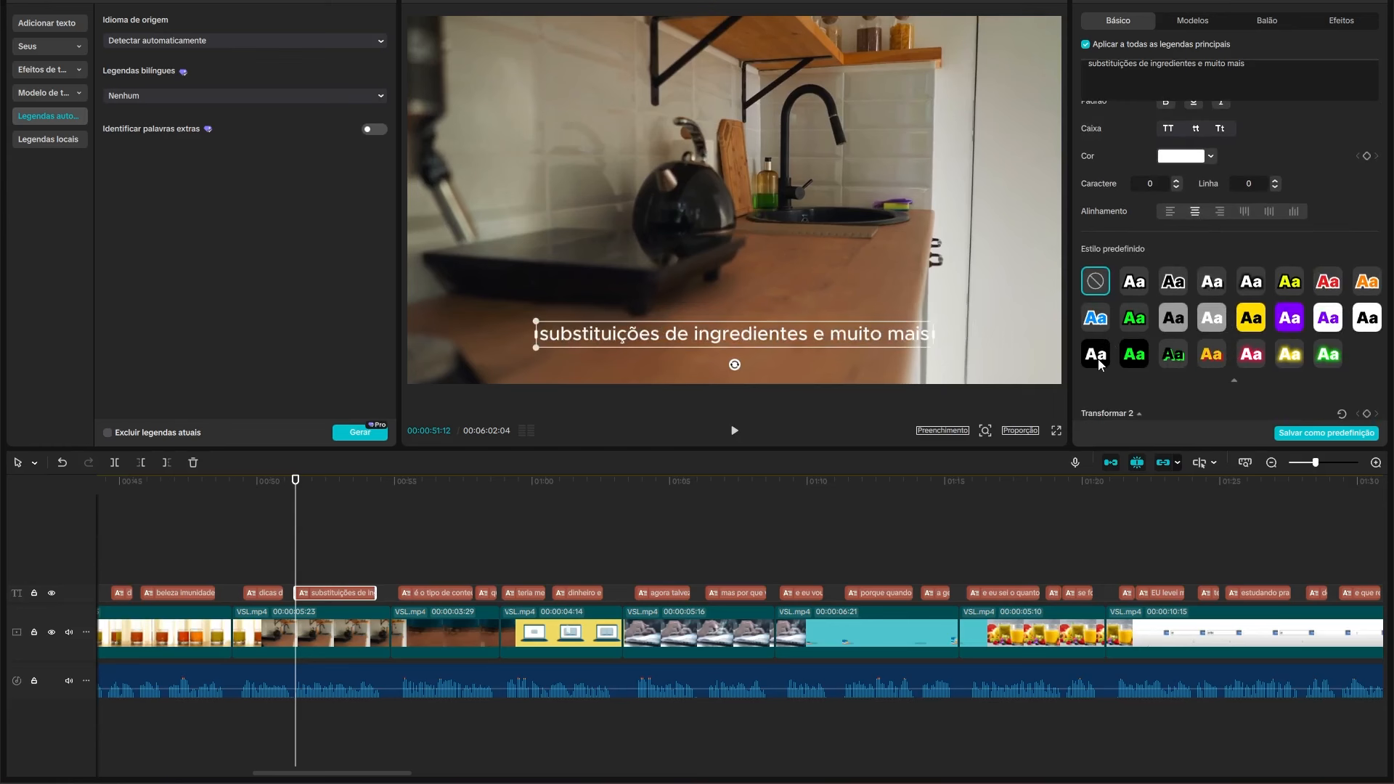
{"action": "left_click", "coordinate": [1095, 355]}
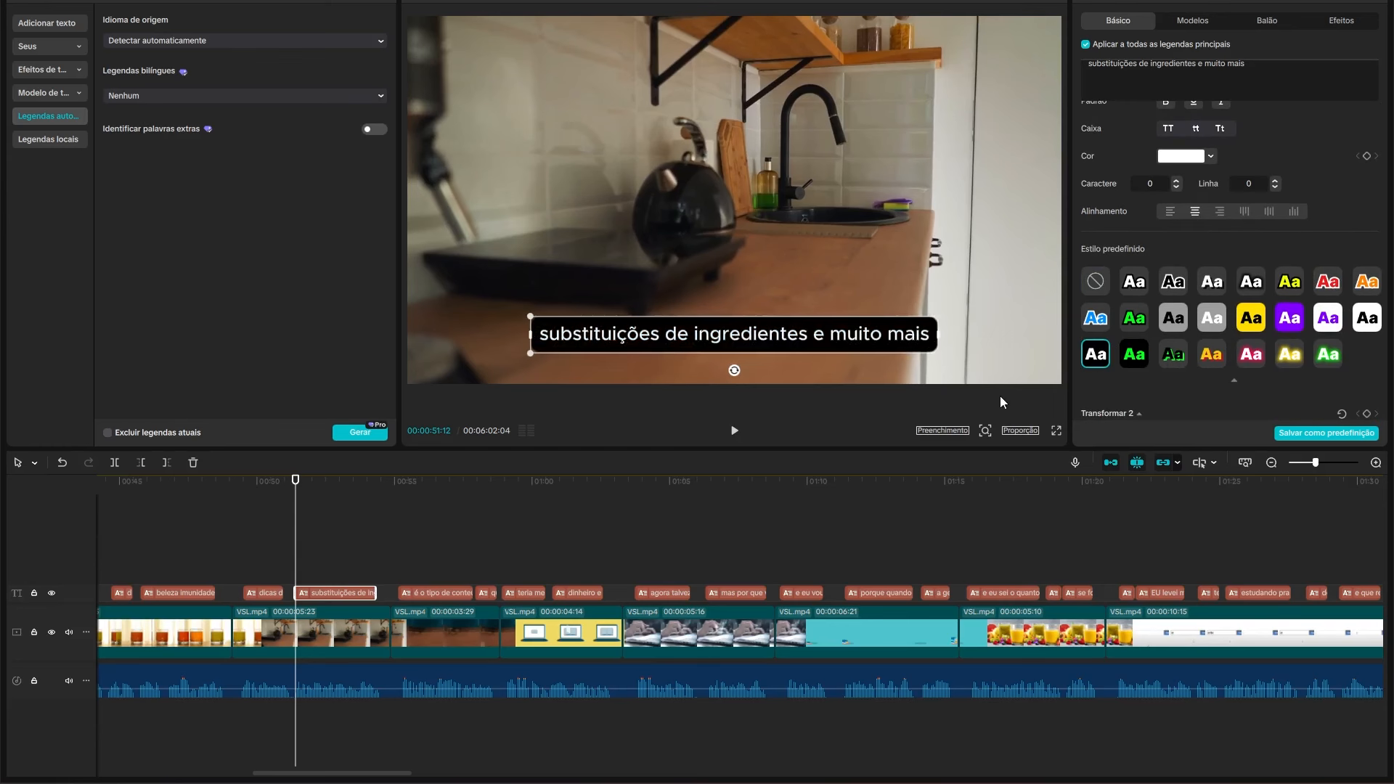
- Change the font of all captions to Helvetica and check the caption in the preview
{"action": "scroll", "coordinate": [1162, 189], "scroll_direction": "up", "scroll_amount": 3}
{"action": "left_click", "coordinate": [1186, 142]}
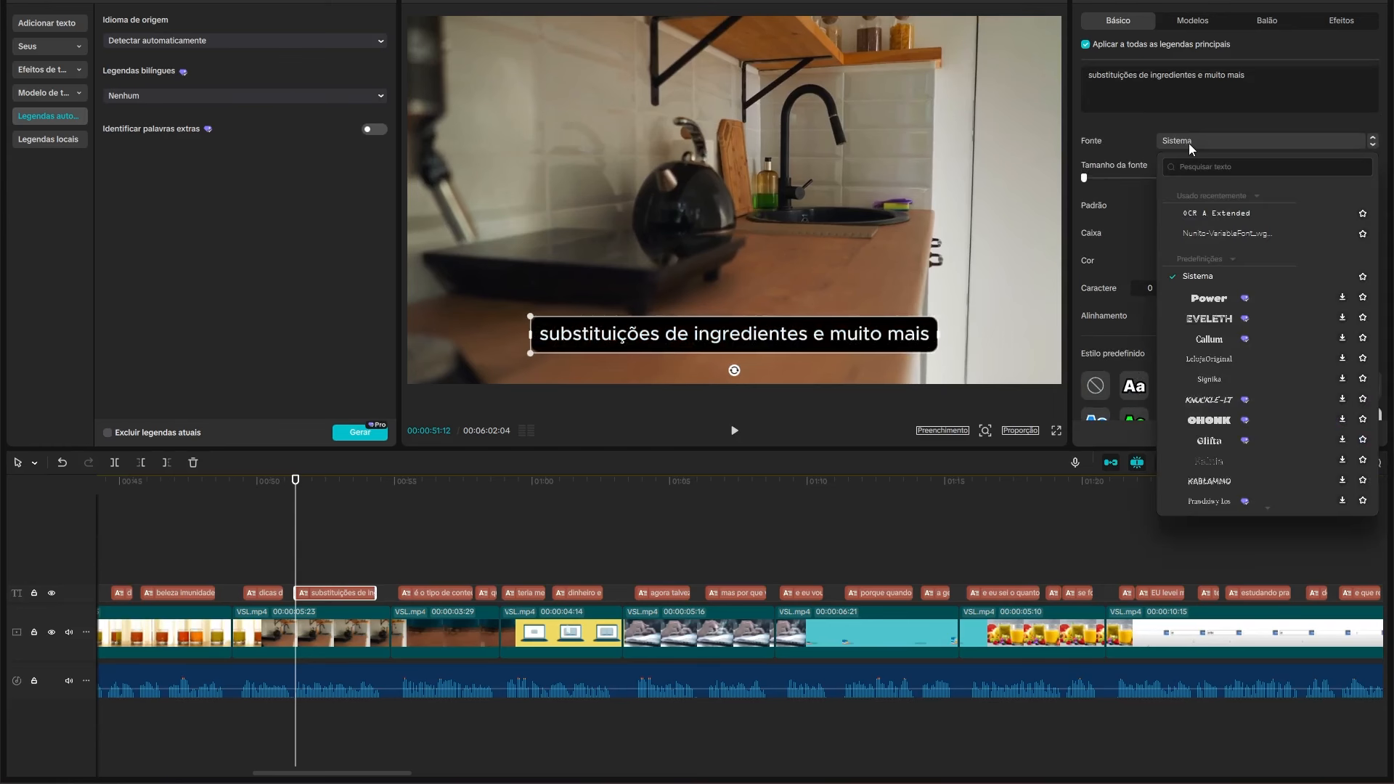
{"action": "left_click", "coordinate": [1203, 169]}
{"action": "type", "text": "helve"}
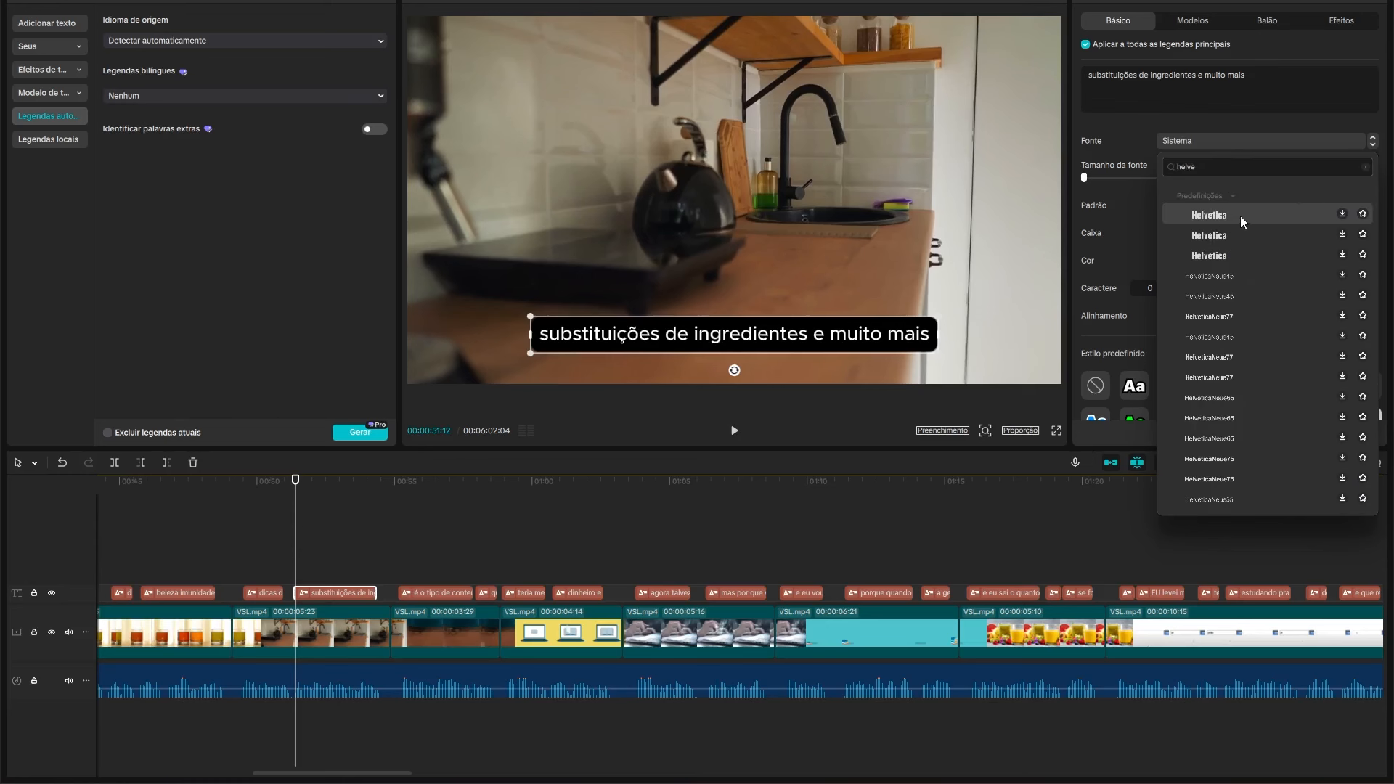
{"action": "left_click", "coordinate": [1240, 216]}
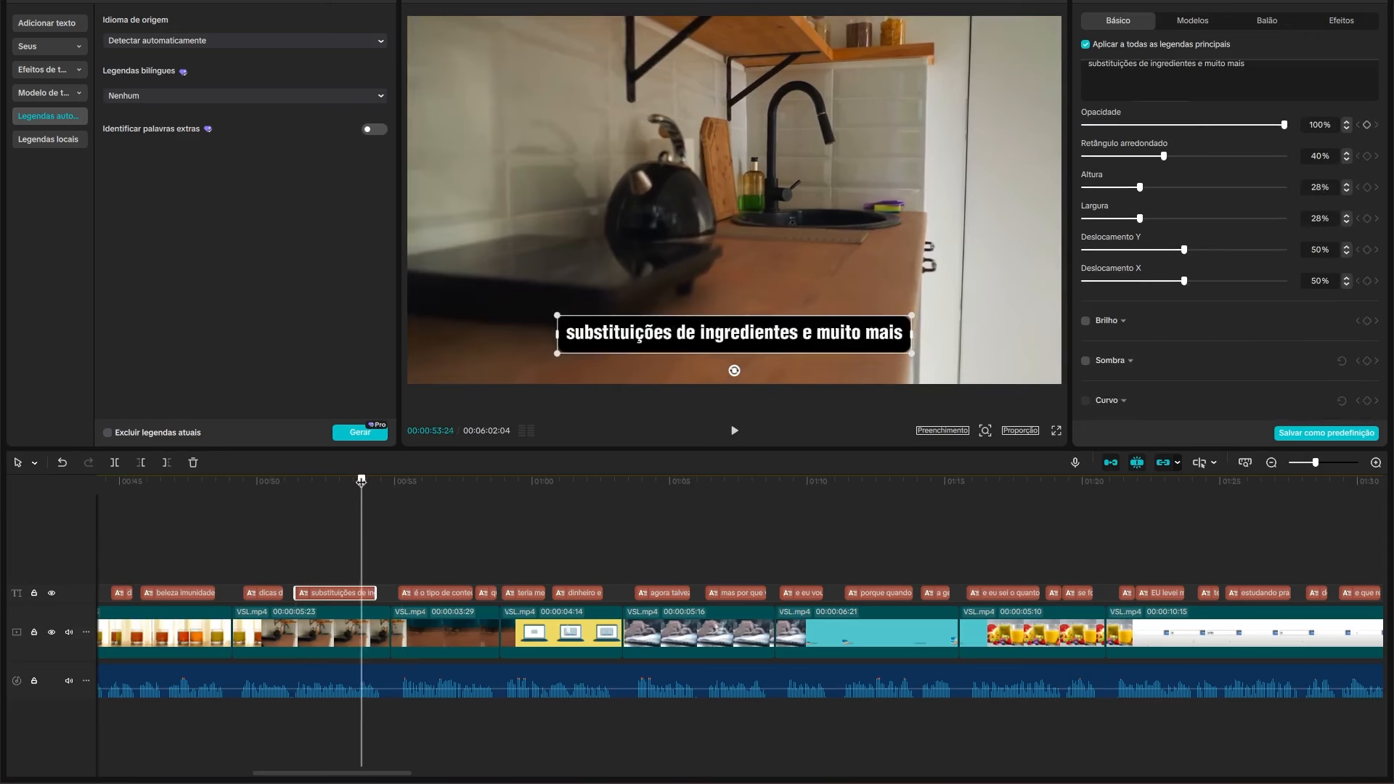
{"action": "left_click_drag", "start_coordinate": [361, 480], "coordinate": [444, 481]}
{"action": "left_click", "coordinate": [349, 512]}
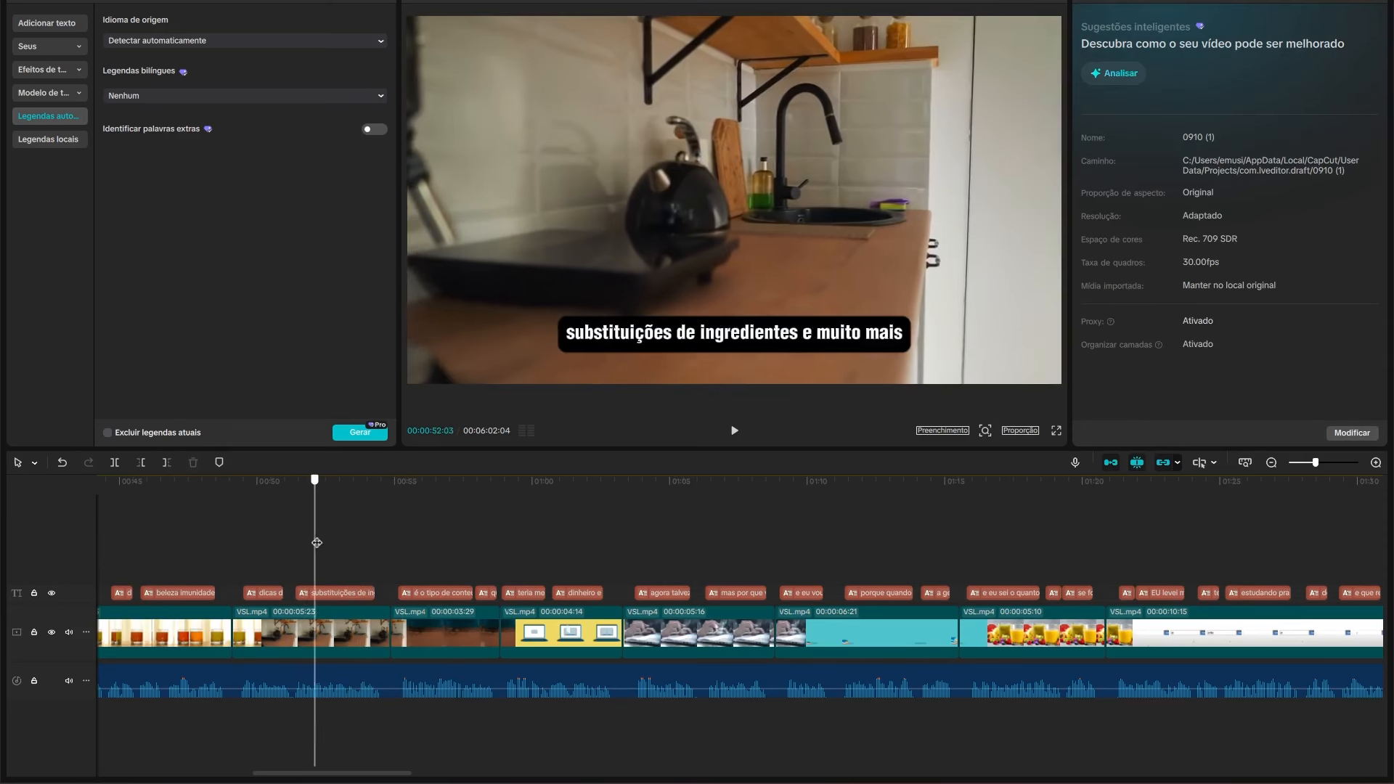
- Search the music library for "cinematic" and add Cinematic Documentary Inspiring Uplifting Main below the voiceover at the start of the timeline
{"action": "scroll", "coordinate": [339, 648], "scroll_direction": "down", "scroll_amount": 6}
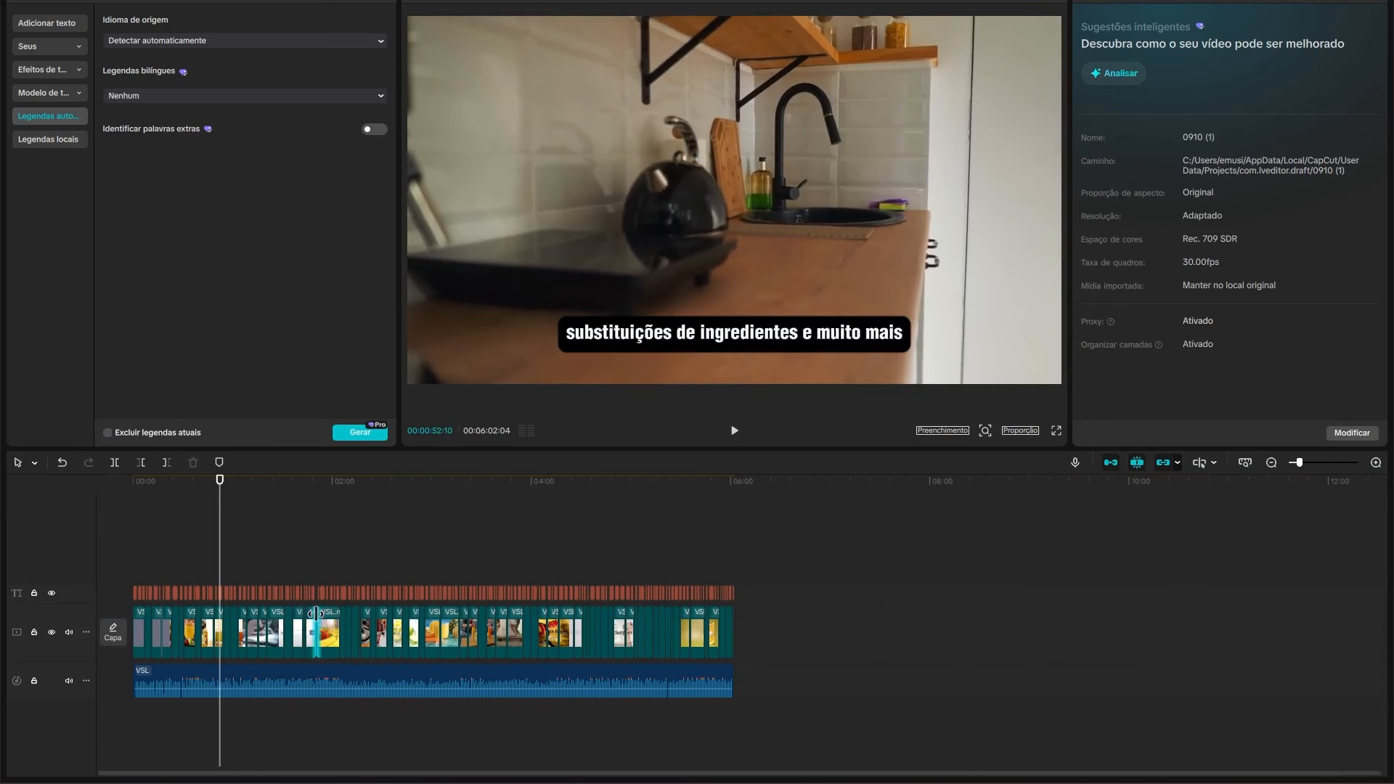
{"action": "left_click", "coordinate": [58, 0]}
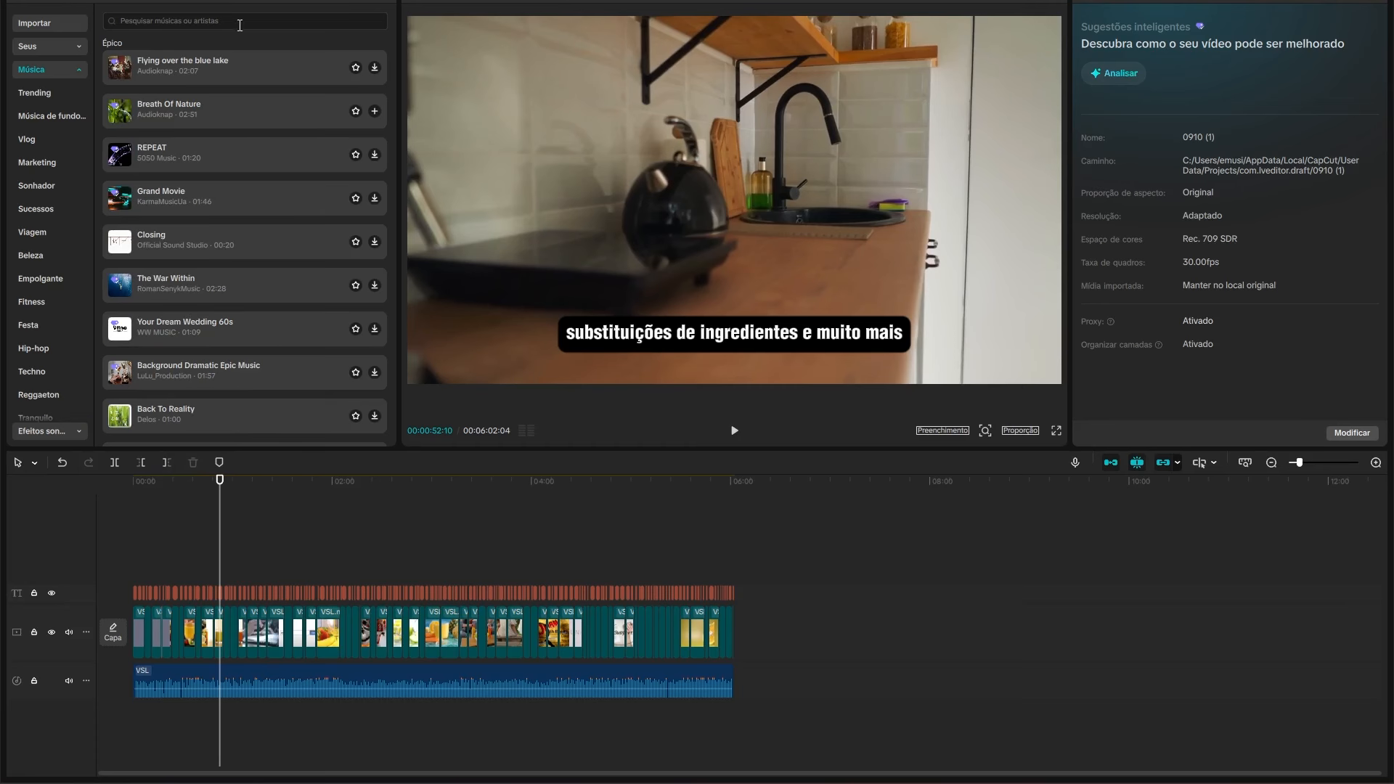
{"action": "left_click", "coordinate": [240, 21]}
{"action": "type", "text": "Cine"}
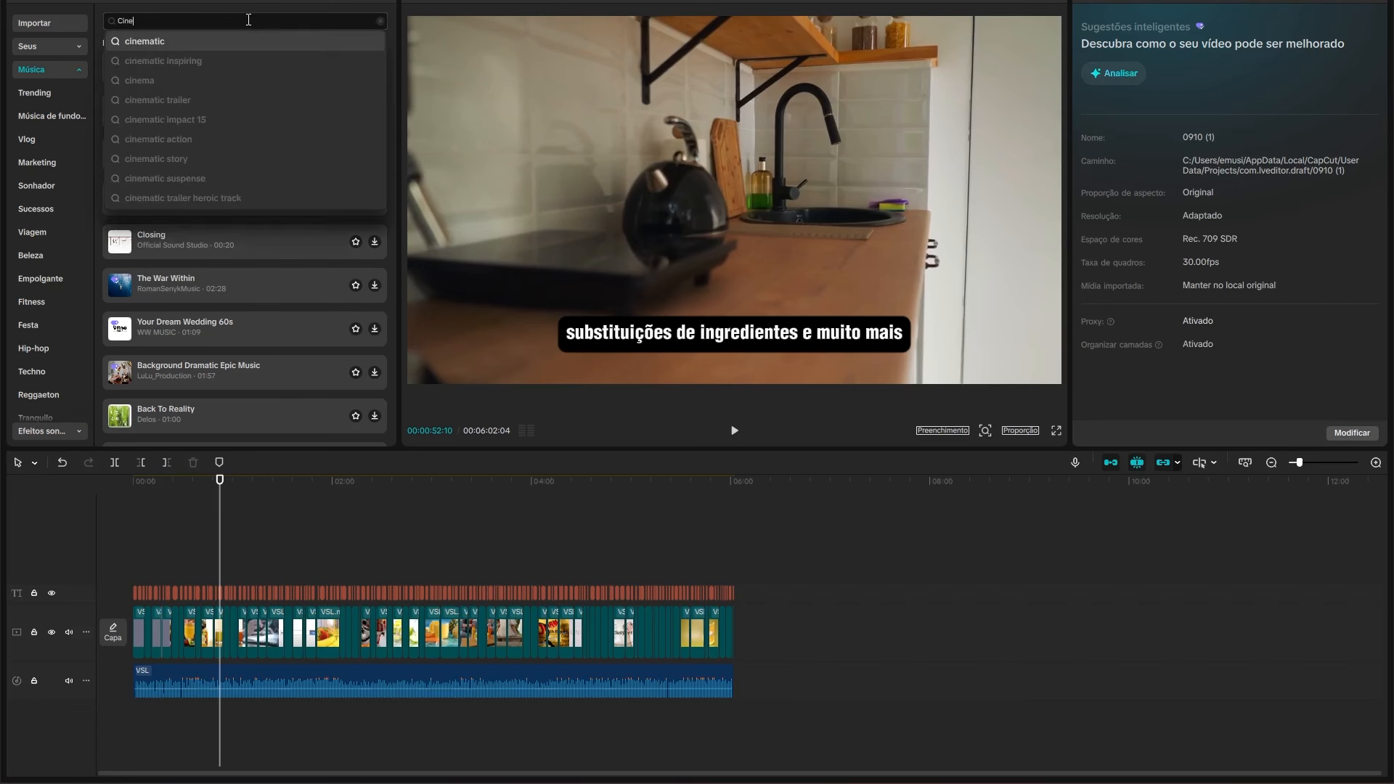
{"action": "left_click", "coordinate": [177, 42]}
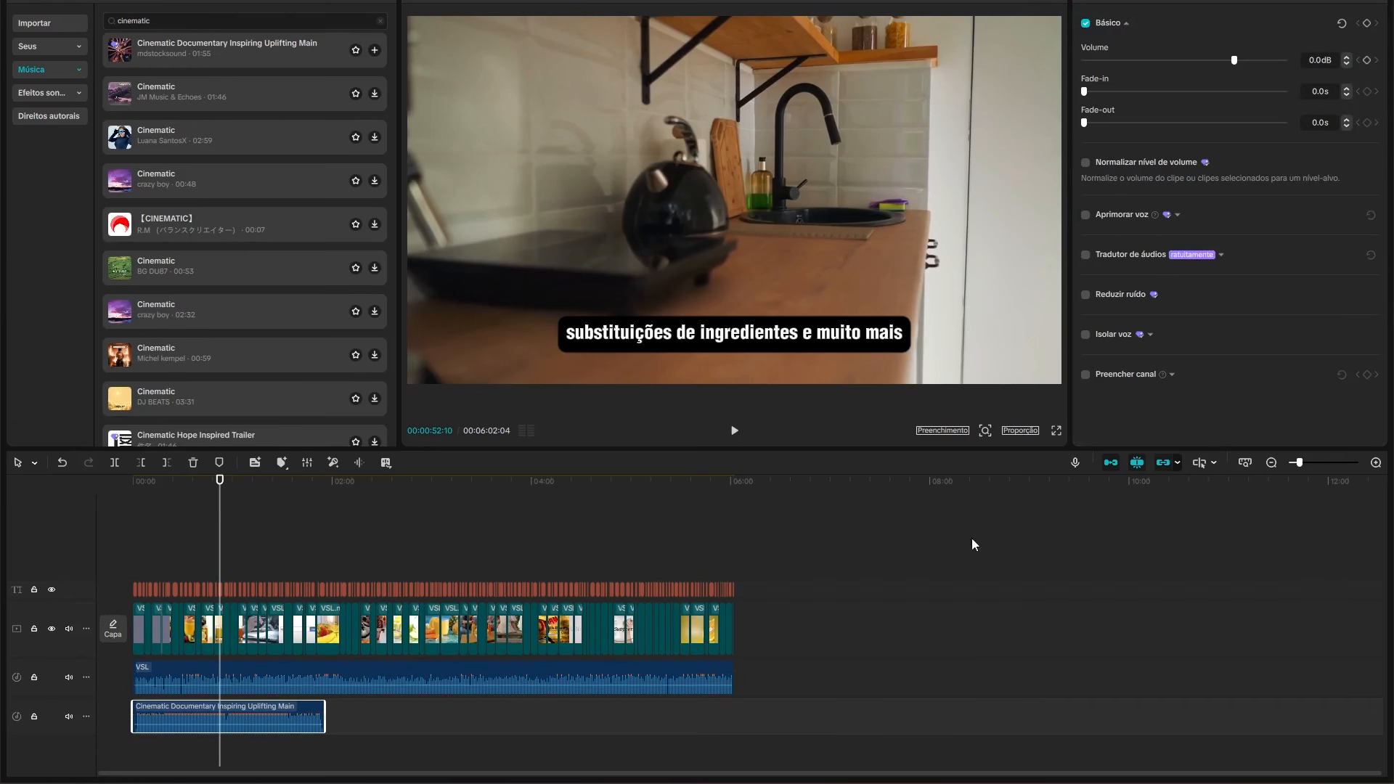
- Normalize the volume level of the background music clip and lower its volume to about -10.1 dB
{"action": "left_click", "coordinate": [1085, 161]}
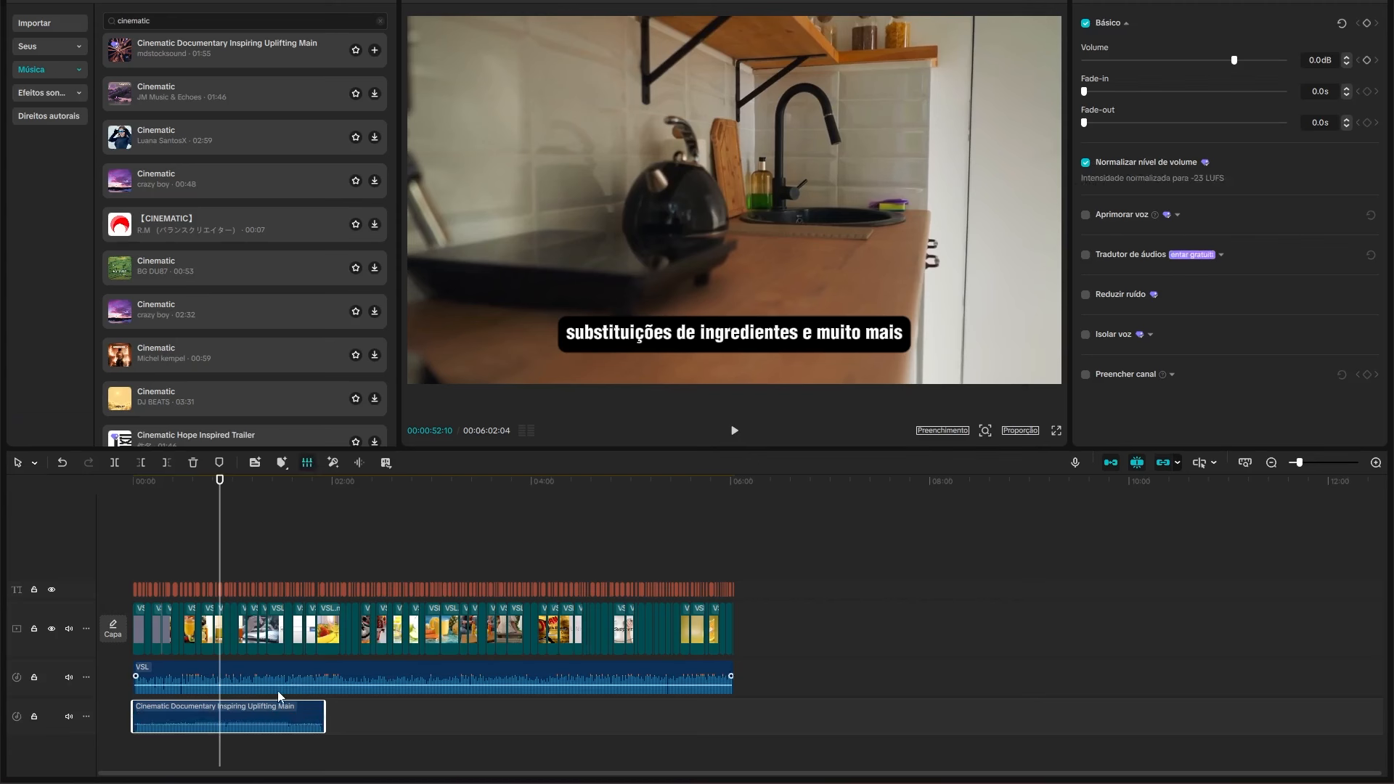
{"action": "left_click", "coordinate": [239, 707]}
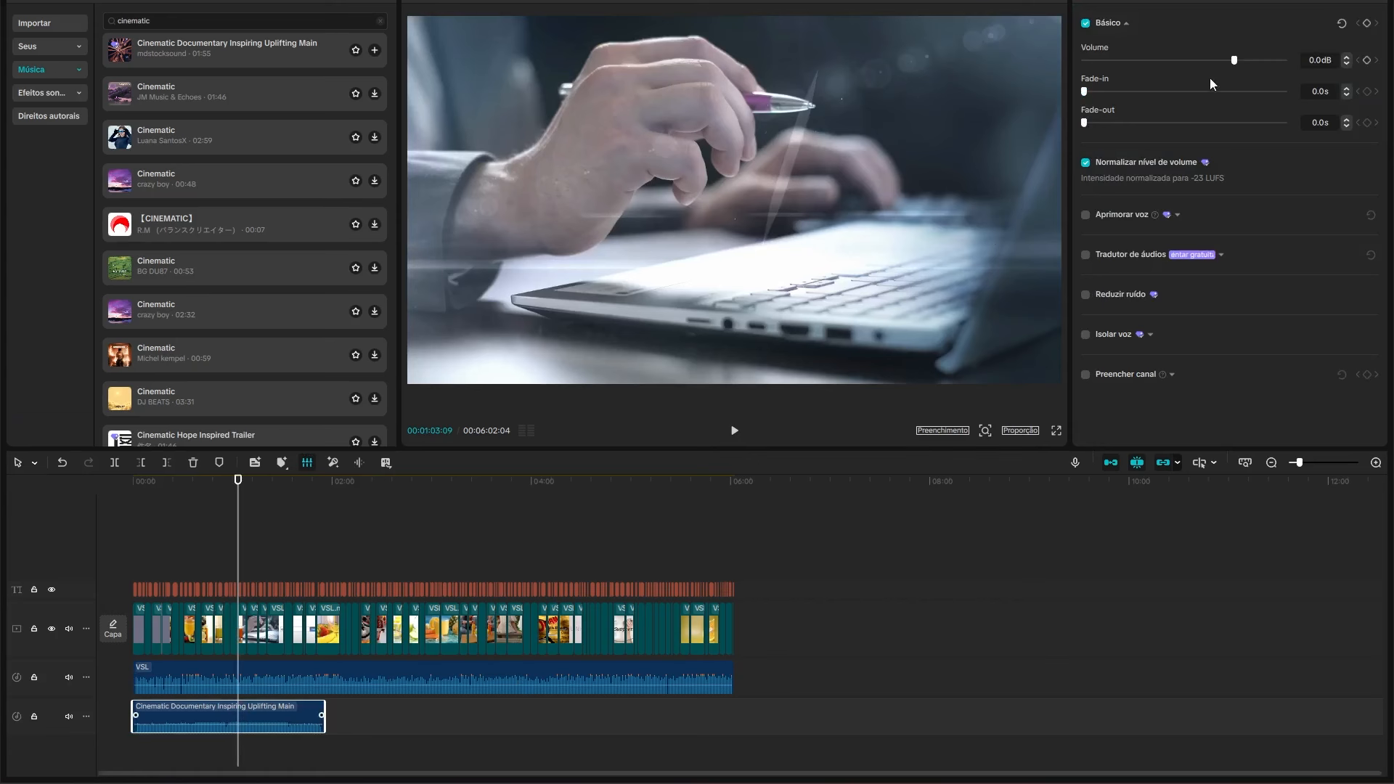
{"action": "left_click_drag", "start_coordinate": [1233, 61], "coordinate": [1200, 67]}
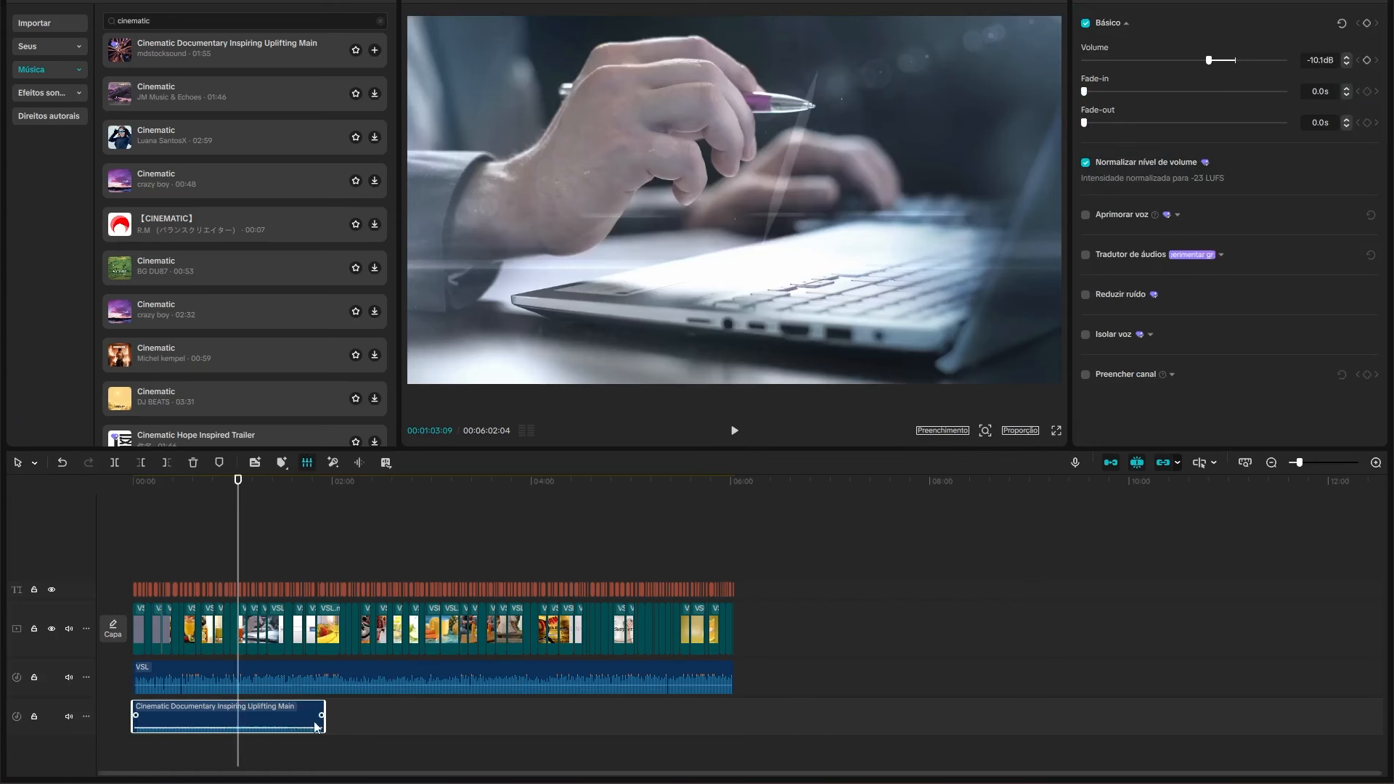
{"action": "left_click", "coordinate": [478, 728]}
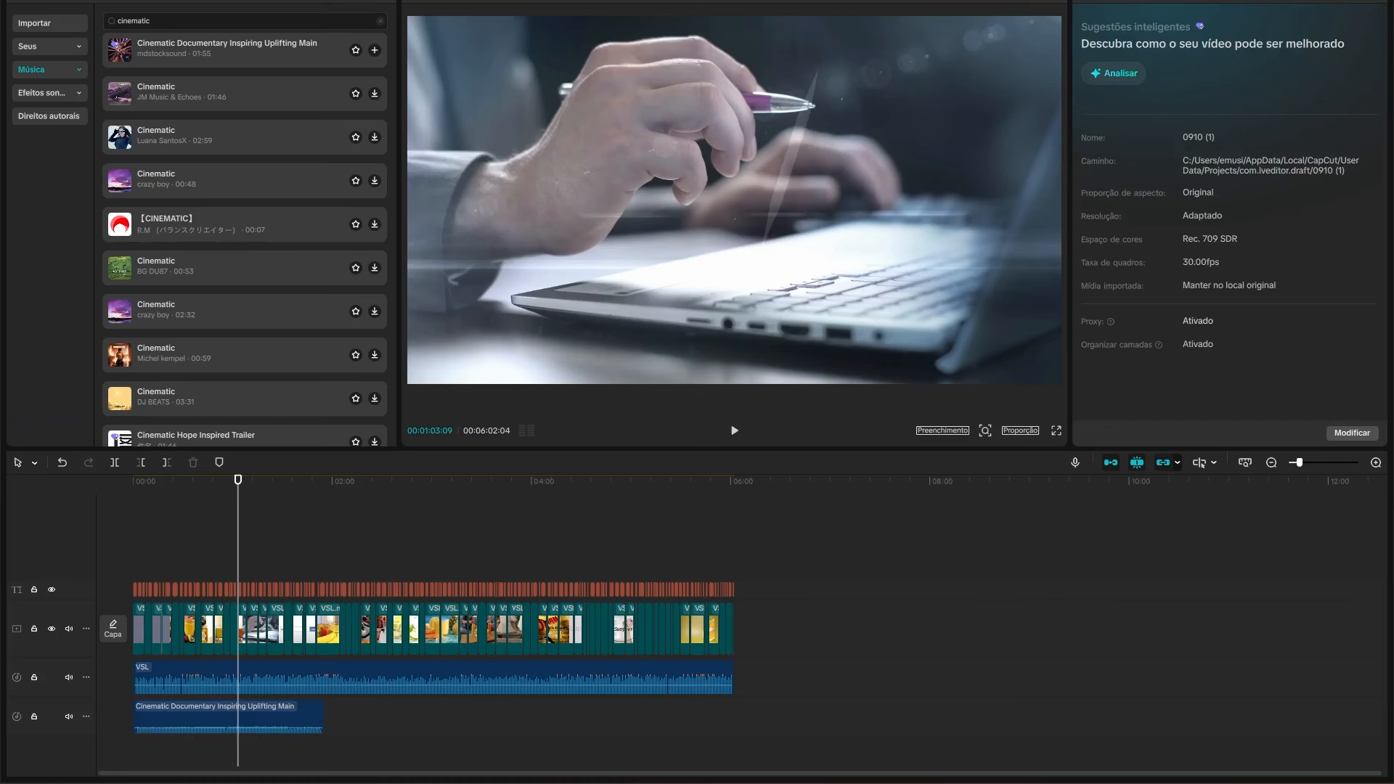
- Export the video as a 1080P mp4 with the recommended bit rate, H.264 codec and 30fps frame rate
{"action": "left_click", "coordinate": [1219, 1]}
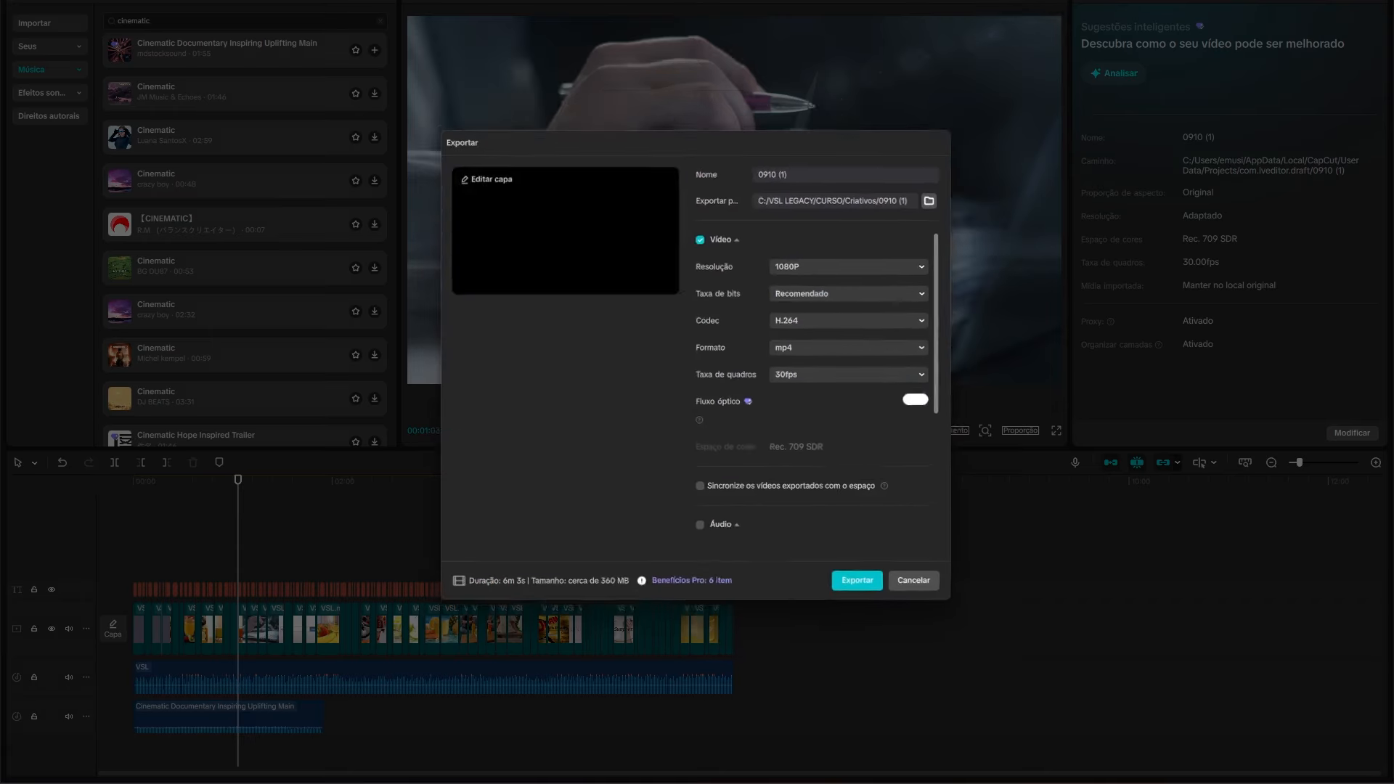
{"action": "left_click", "coordinate": [803, 350]}
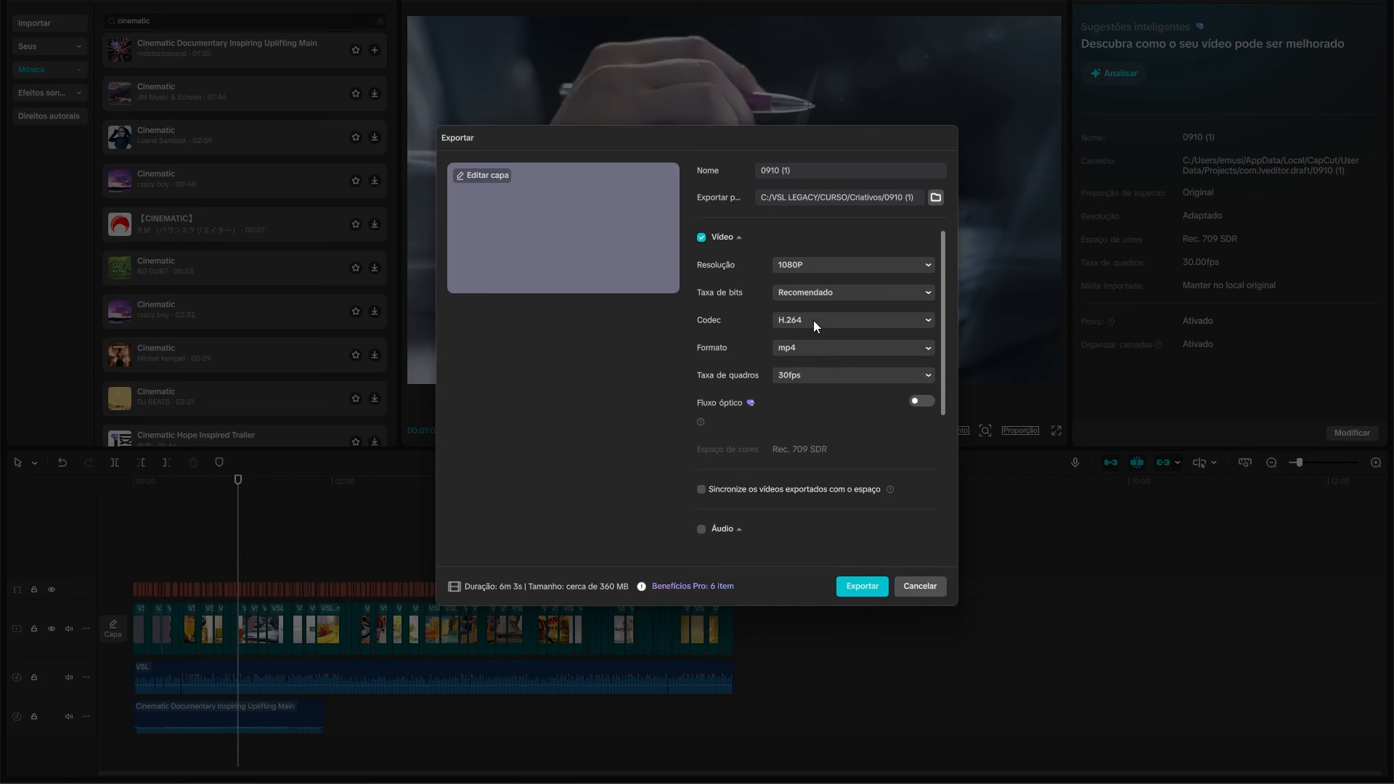
{"action": "left_click", "coordinate": [813, 320]}
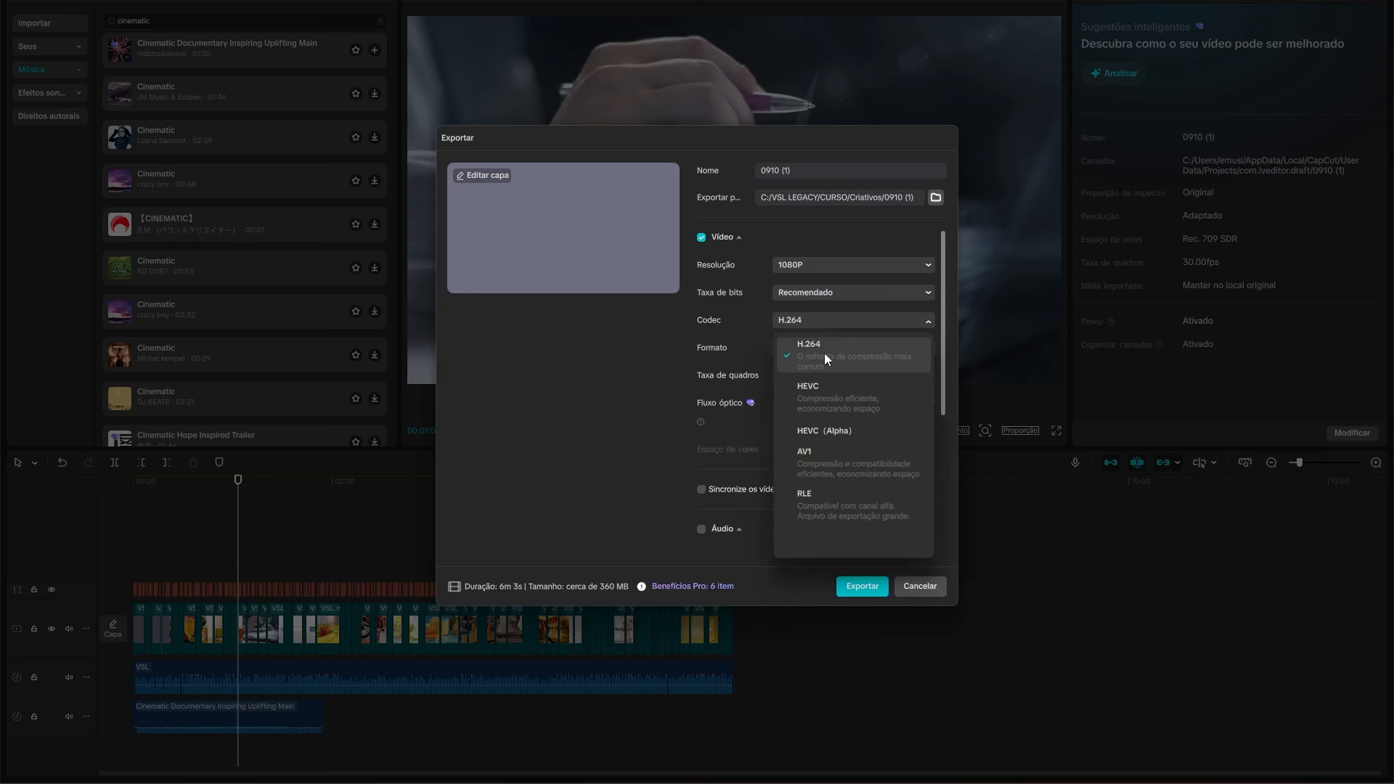
{"action": "left_click", "coordinate": [826, 321]}
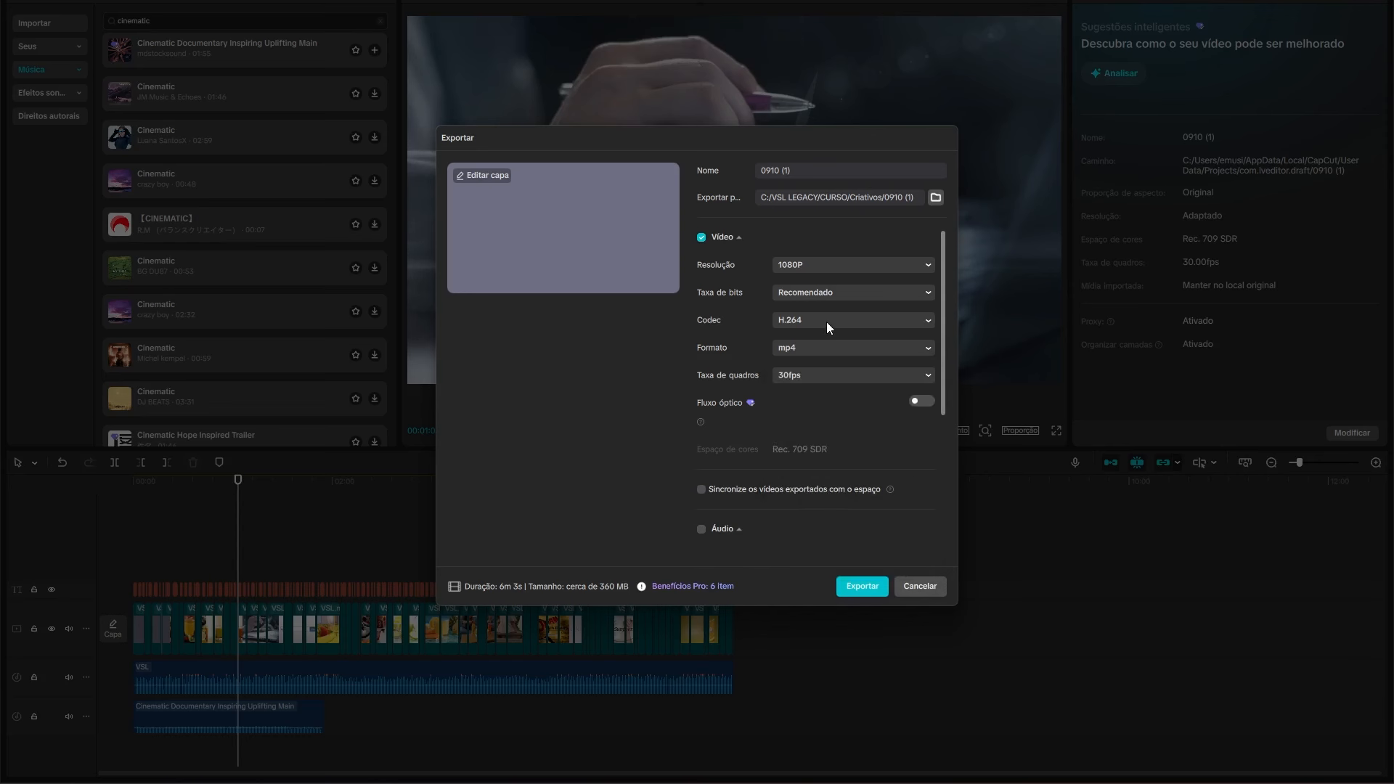
{"action": "left_click", "coordinate": [806, 374]}
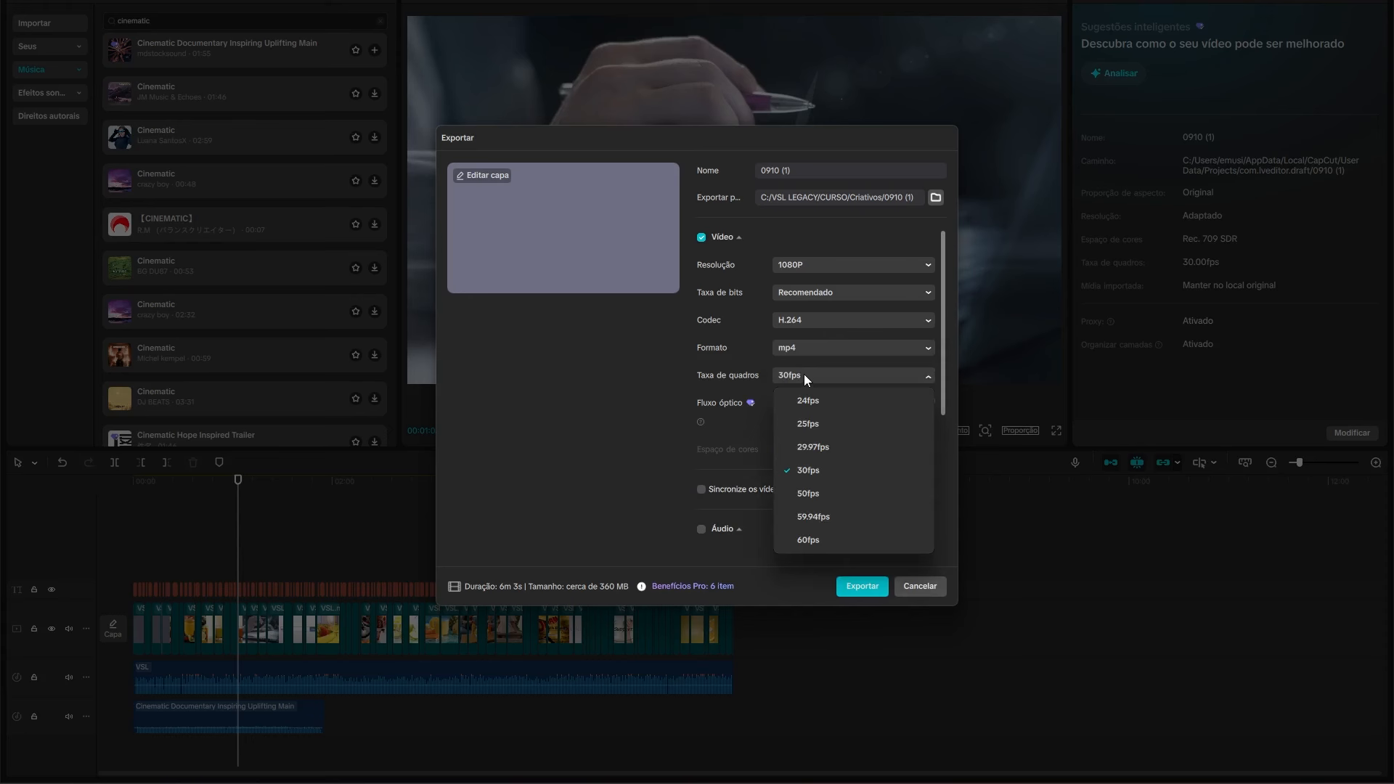
{"action": "left_click", "coordinate": [806, 376]}
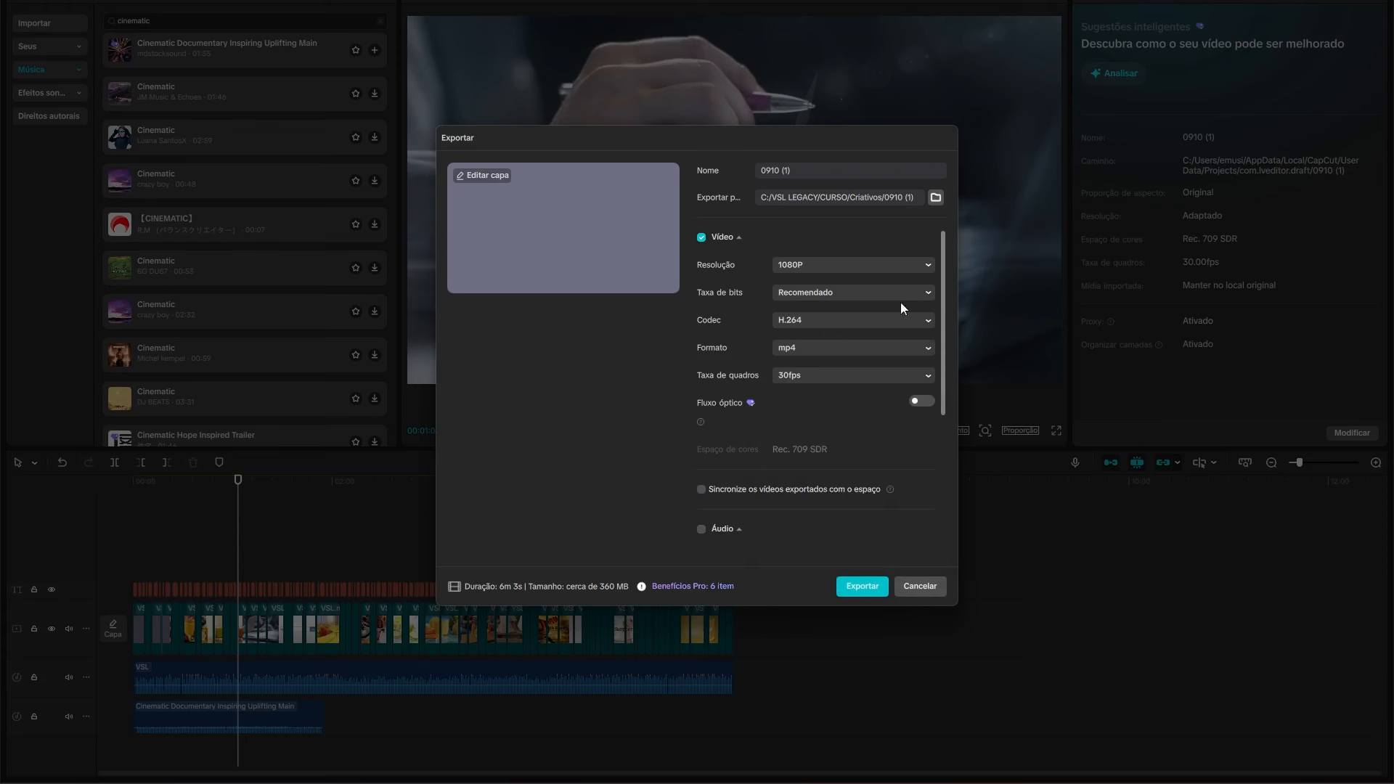
{"action": "left_click", "coordinate": [864, 587]}
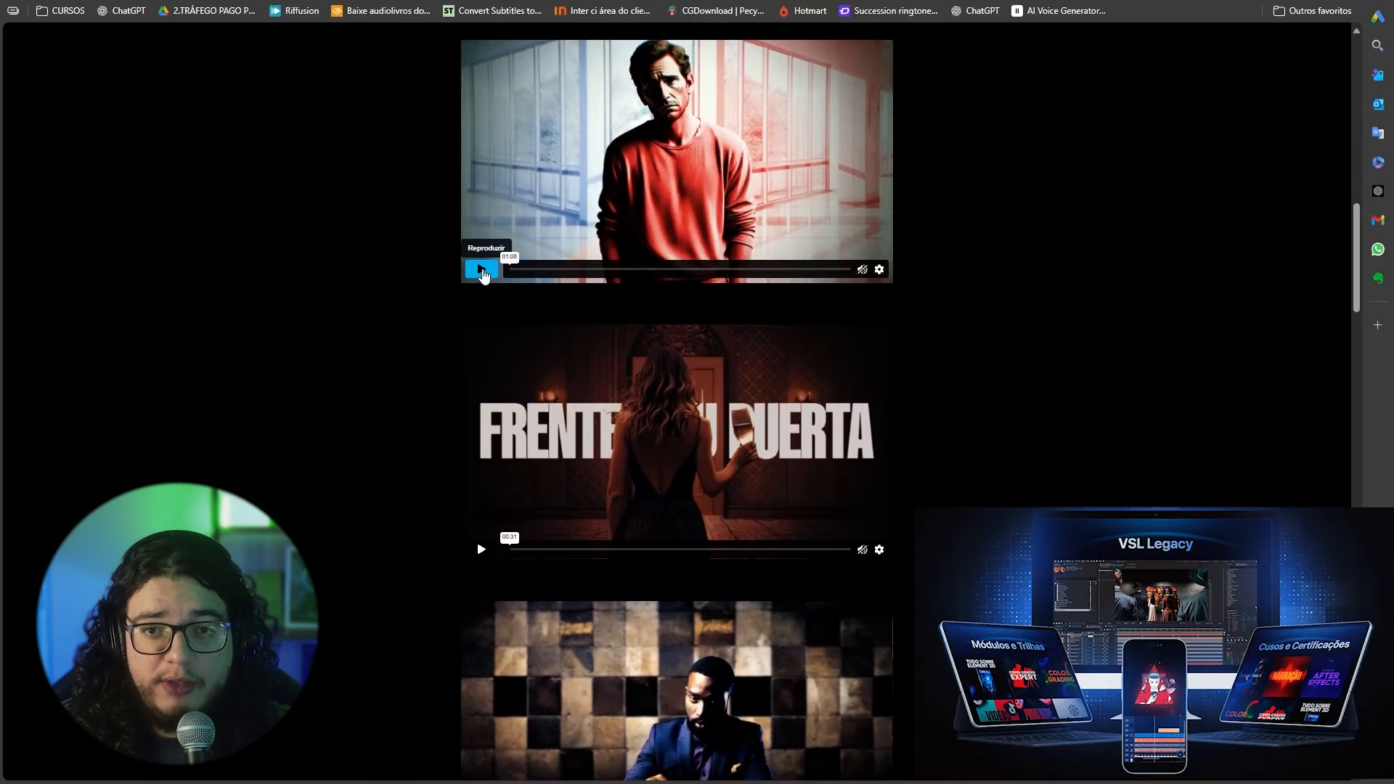
- Switch to the VSL course page in the browser and play the first two sample videos under "Edição dessas VSL's"
{"action": "left_click", "coordinate": [481, 269]}
{"action": "scroll", "coordinate": [420, 368], "scroll_direction": "up", "scroll_amount": 1}
{"action": "scroll", "coordinate": [423, 366], "scroll_direction": "up", "scroll_amount": 1}
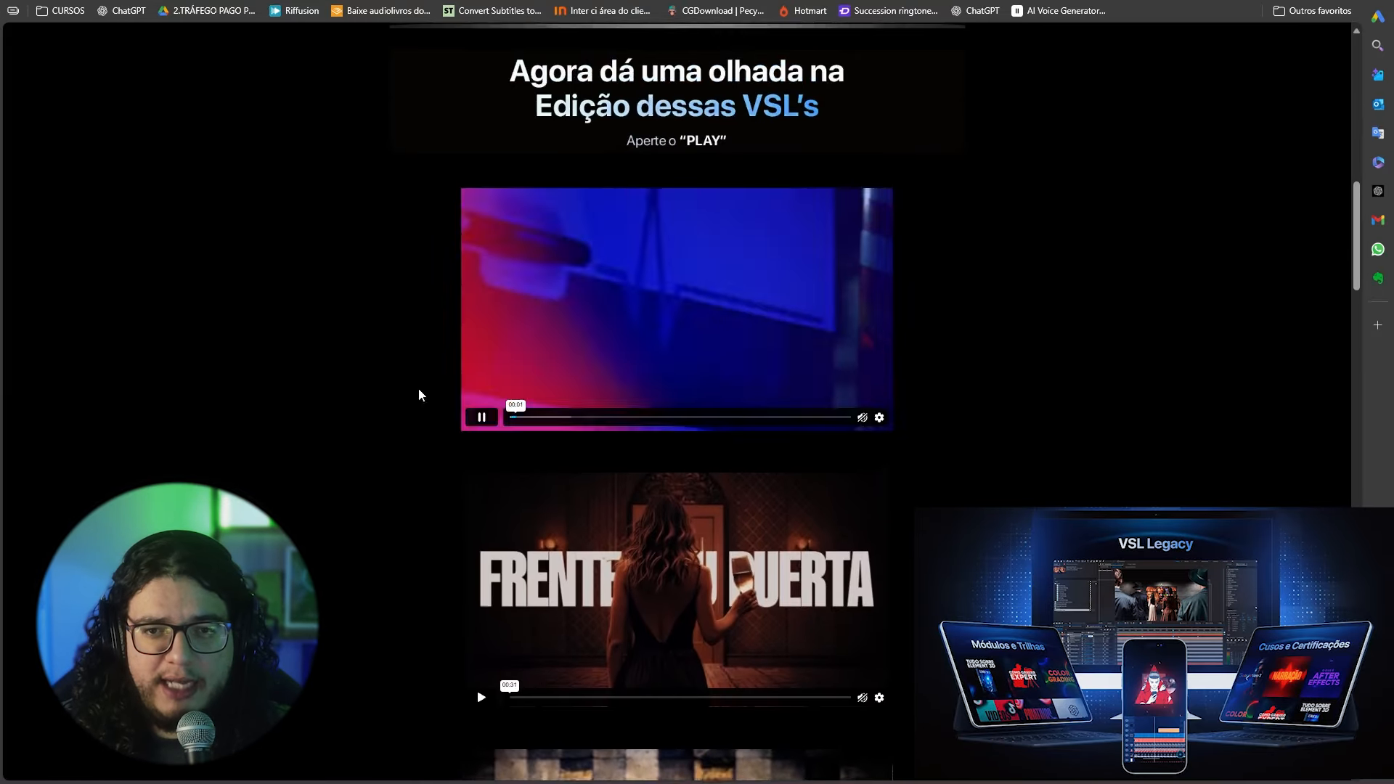
{"action": "scroll", "coordinate": [418, 387], "scroll_direction": "up", "scroll_amount": 1}
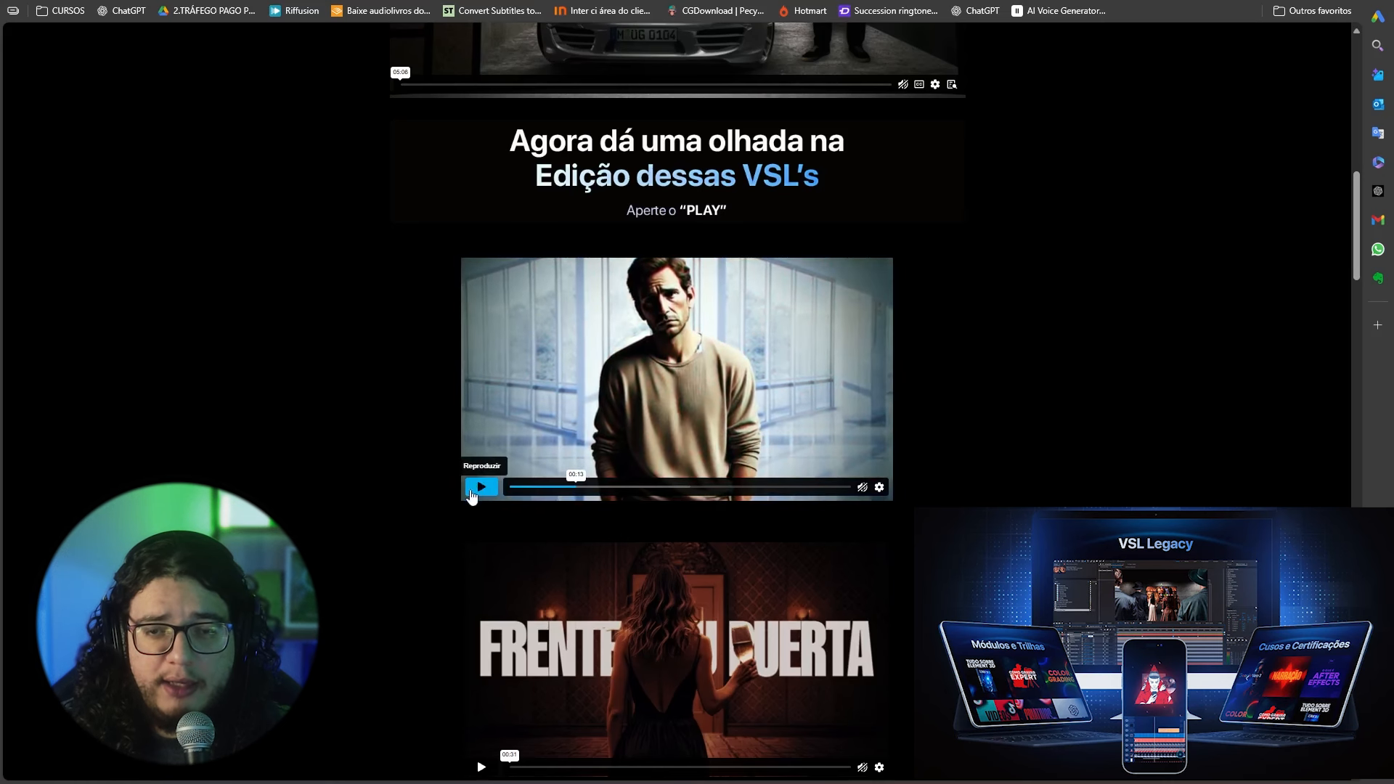
{"action": "scroll", "coordinate": [421, 581], "scroll_direction": "down", "scroll_amount": 2}
{"action": "left_click", "coordinate": [481, 621]}
{"action": "scroll", "coordinate": [421, 595], "scroll_direction": "down", "scroll_amount": 2}
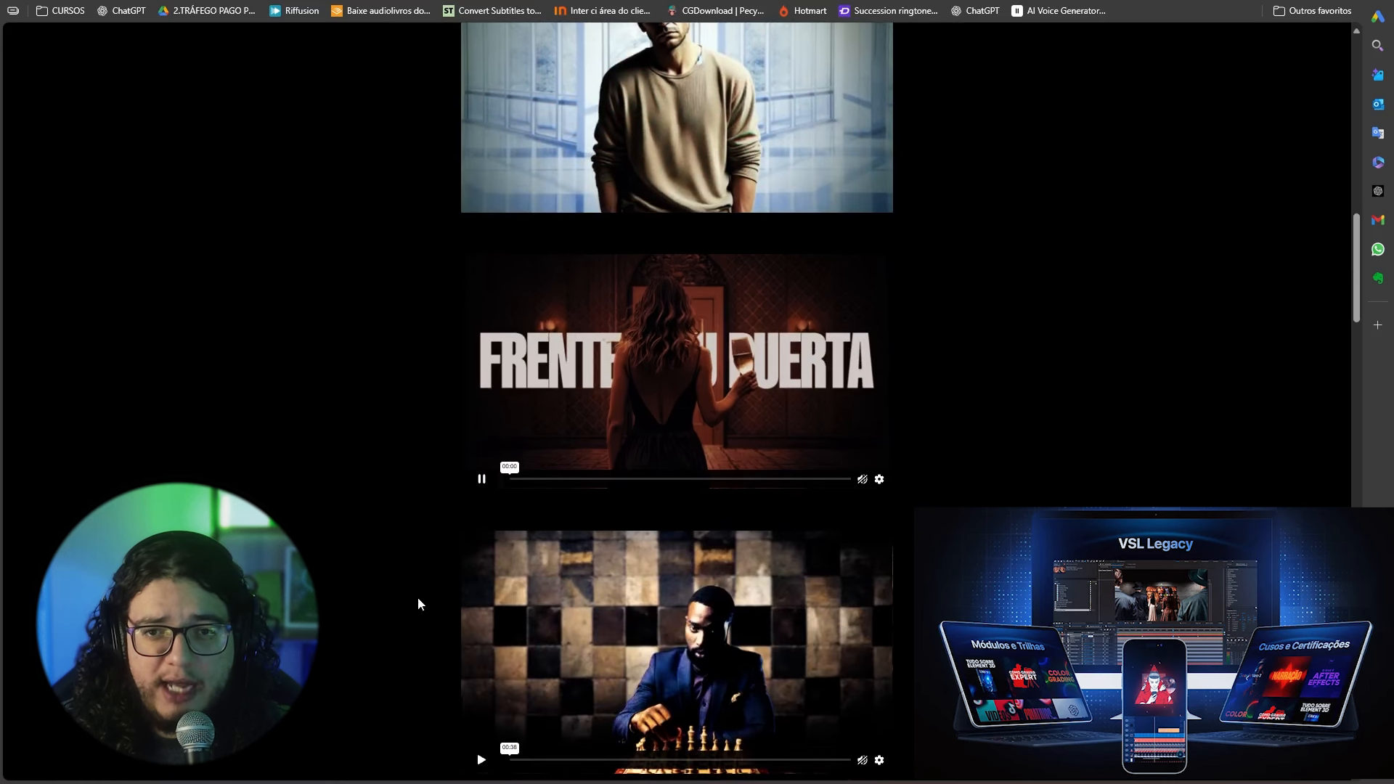